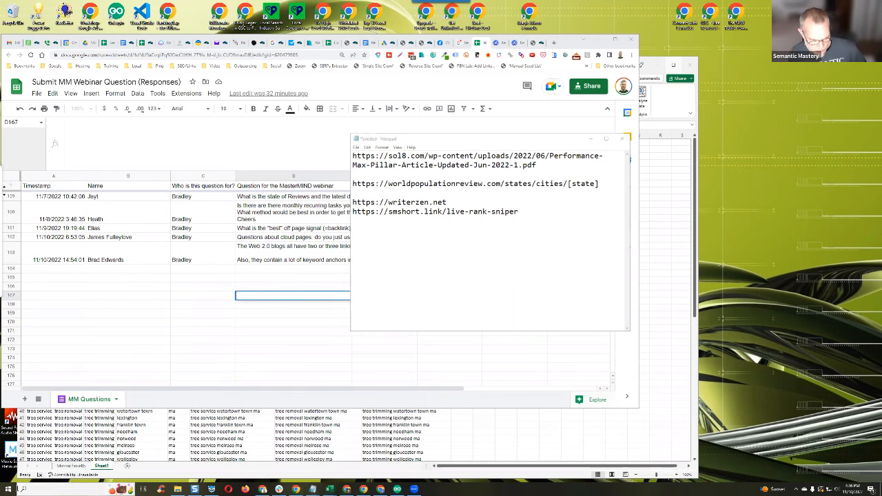
Bring the Excel workbook with the Massachusetts tree service keyword combinations to the front.
left_click(15, 490)
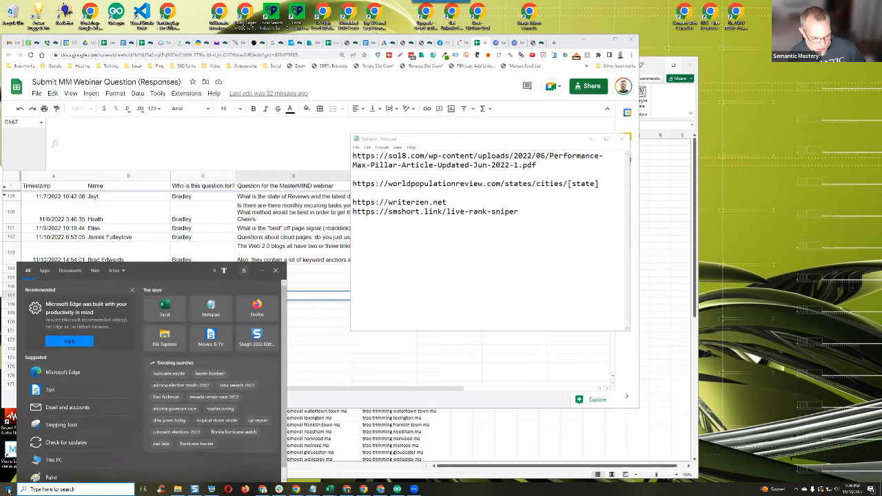
left_click(8, 490)
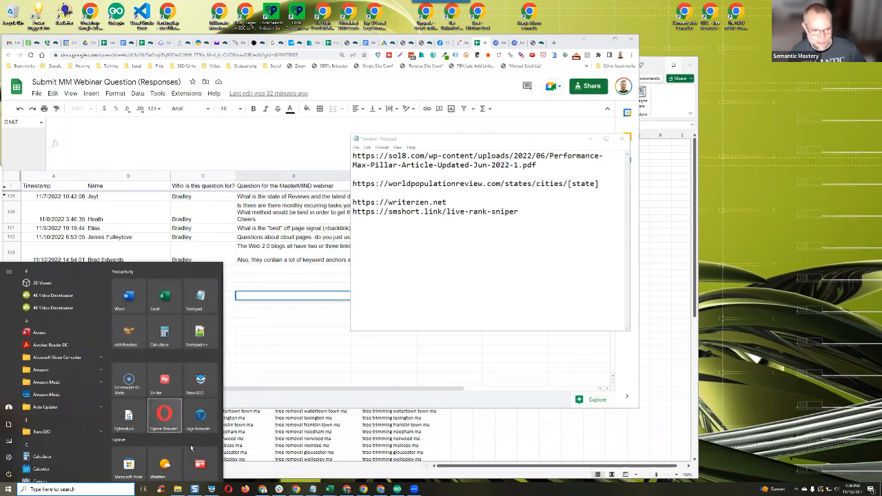
left_click(545, 475)
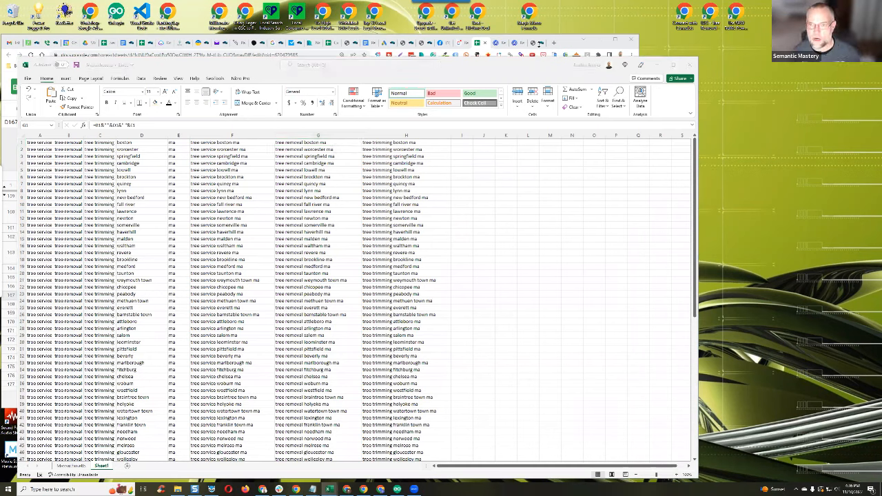
Switch to WriterZen and review the "tree * ky" Keyword Explorer results and the "Tree Service Massachusetts" Keyword Importer report.
left_click(497, 42)
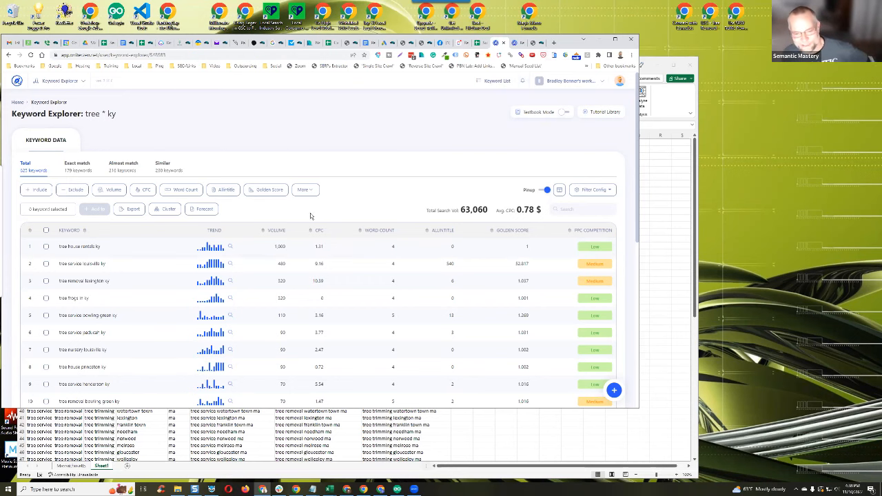
scroll(389, 220, "down", 1)
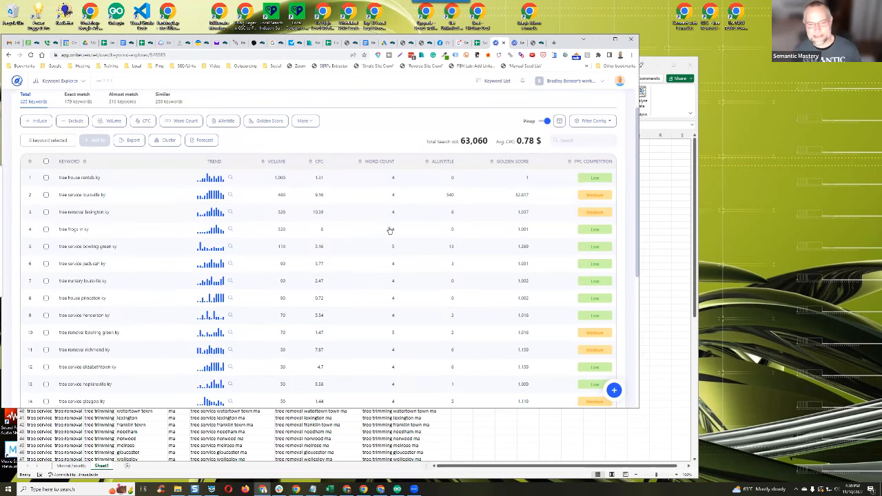
scroll(390, 230, "up", 1)
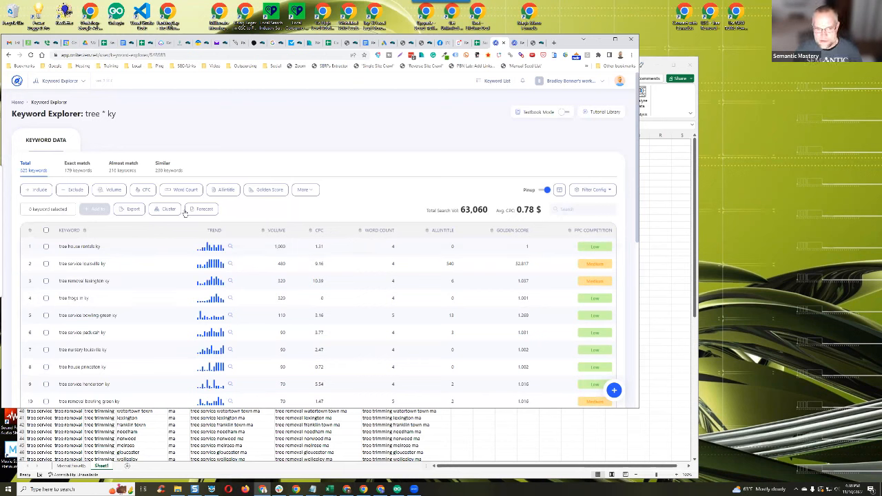
left_click(513, 43)
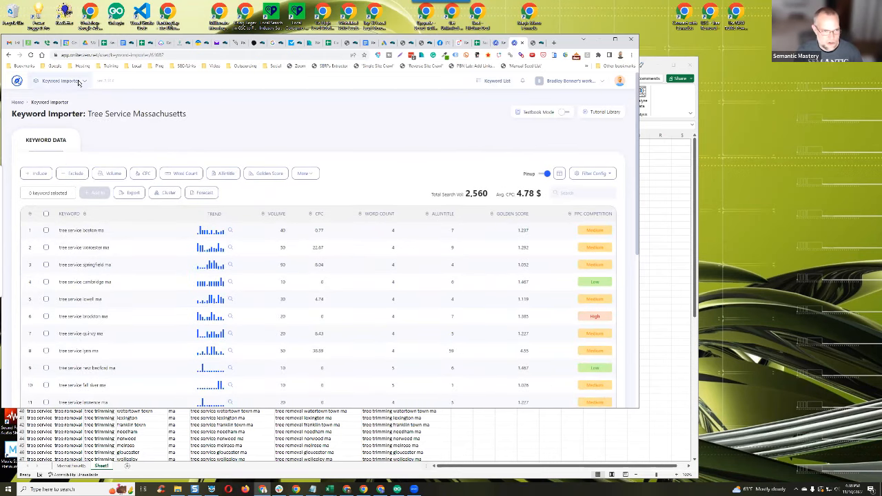
left_click(497, 43)
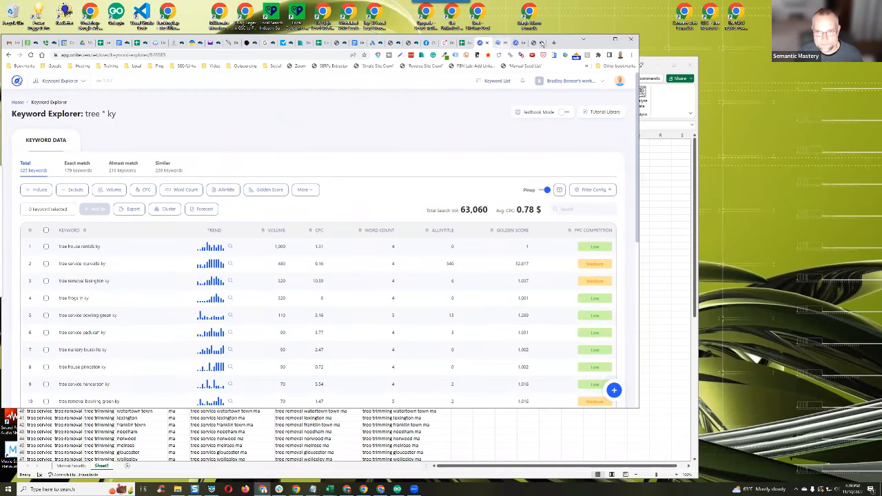
Start a new Keyword Explorer search from the WriterZen dashboard in Wildcard mode.
left_click(540, 42)
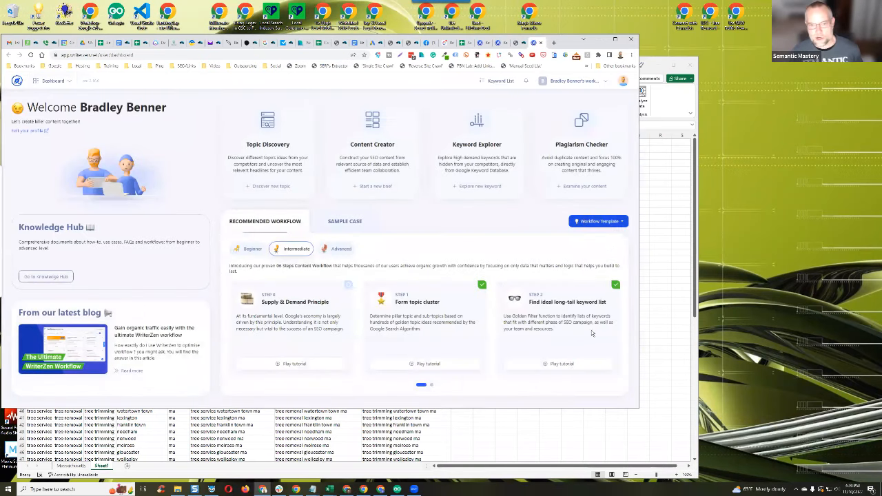
left_click(487, 187)
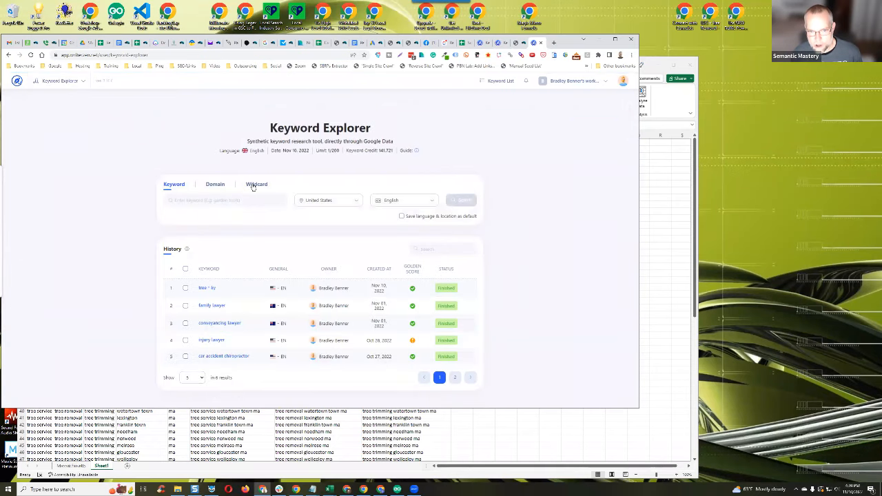
left_click(255, 188)
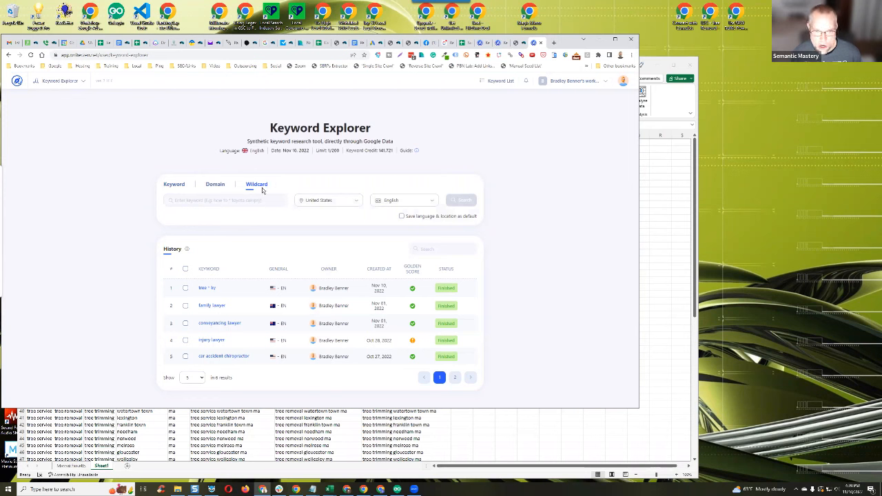
left_click(246, 197)
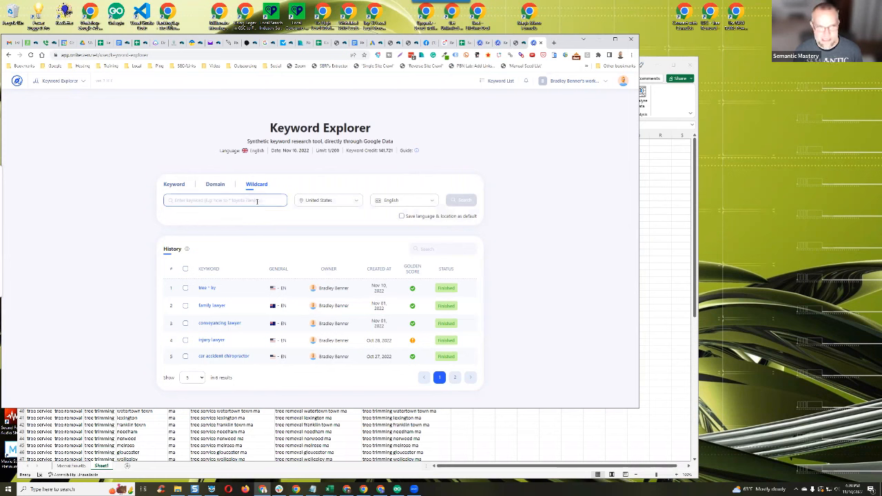
Launch Power Suggest Pro to look over its search window, and return to the Wildcard keyword field in WriterZen.
left_click(38, 17)
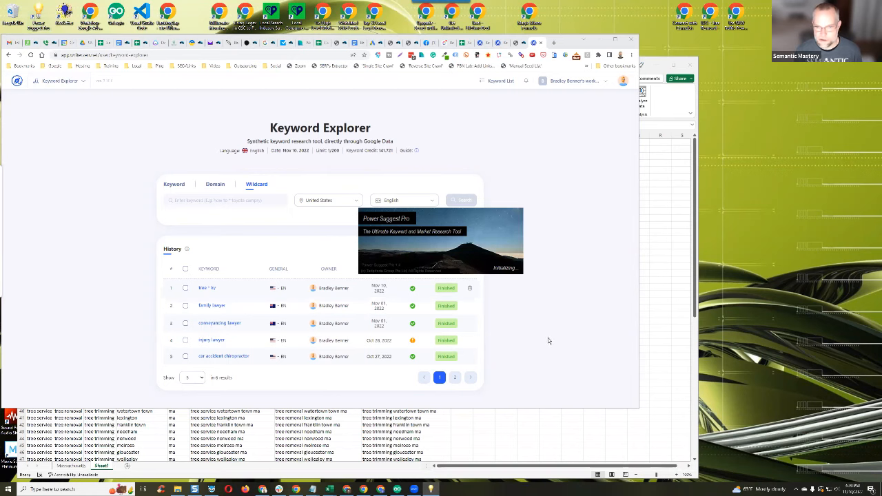
left_click_drag(482, 124, 340, 54)
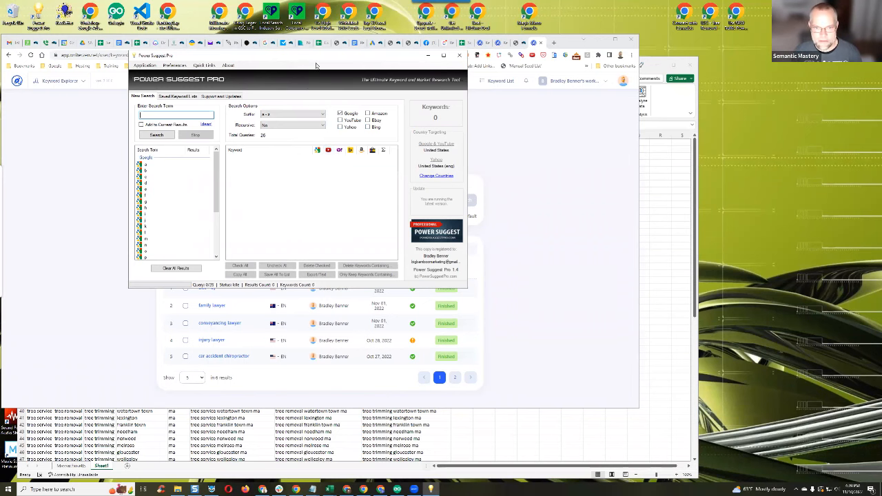
left_click_drag(358, 55, 388, 84)
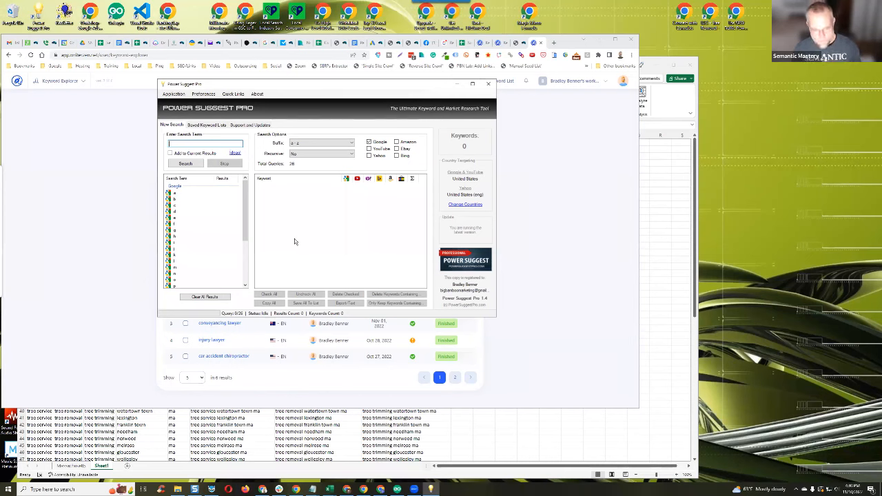
left_click(459, 84)
left_click(259, 185)
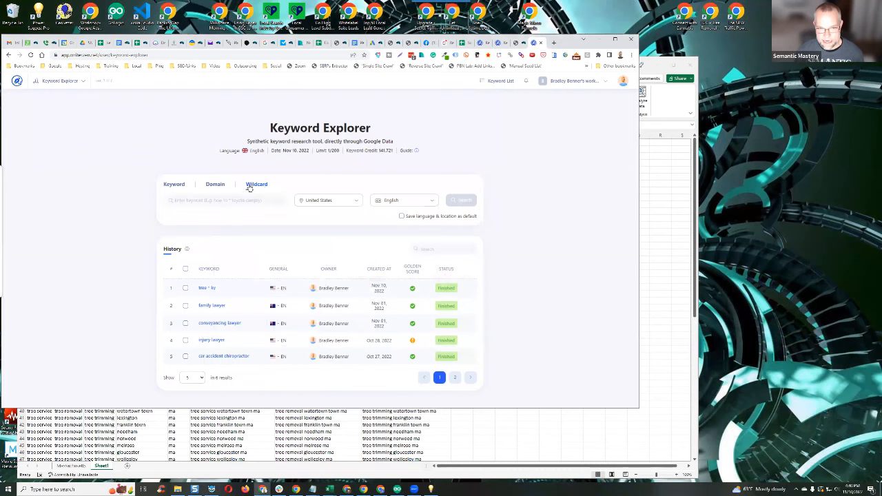
left_click(241, 202)
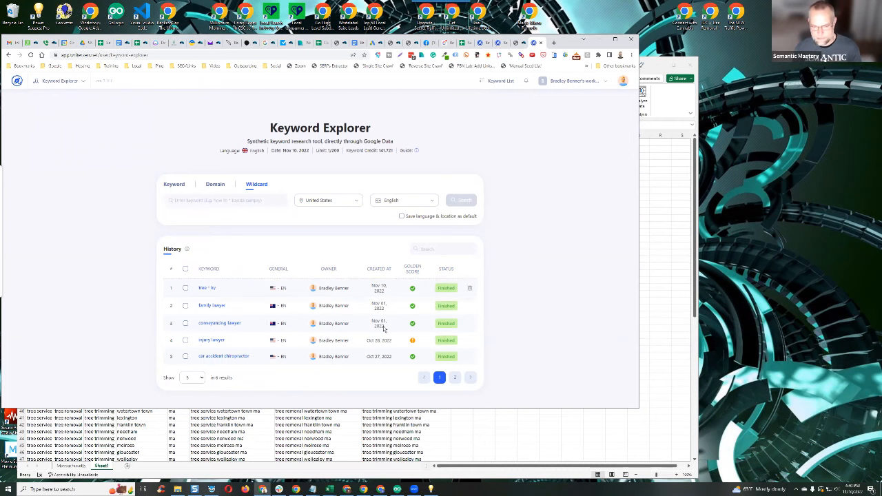
Open the Google home page in Firefox and bring the Power Suggest Pro window in front of it.
left_click(251, 490)
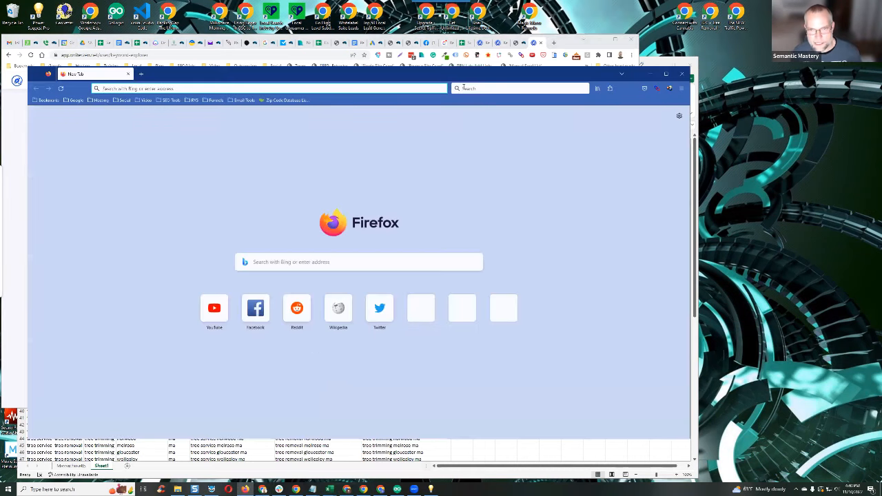
left_click(464, 88)
left_click(441, 150)
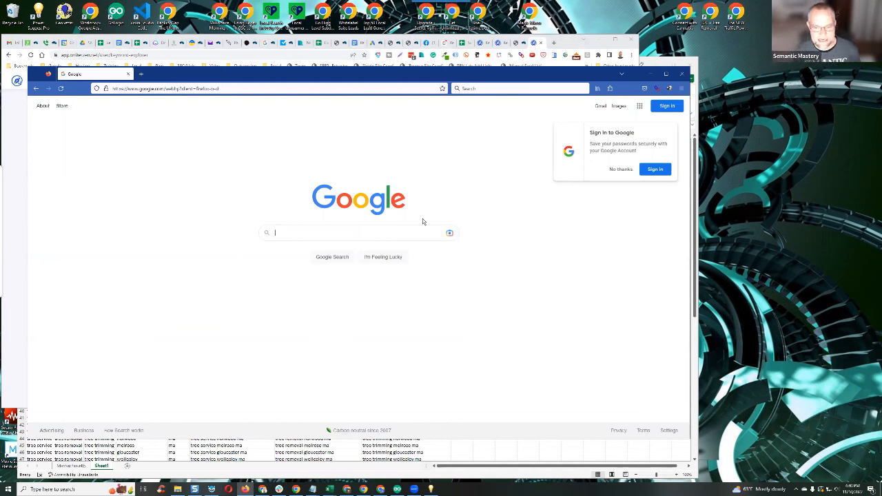
left_click(431, 489)
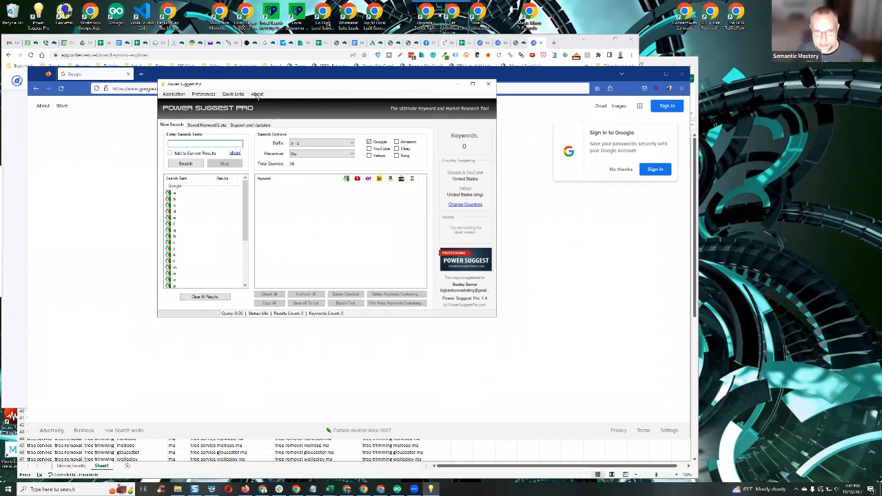
left_click_drag(262, 85, 273, 134)
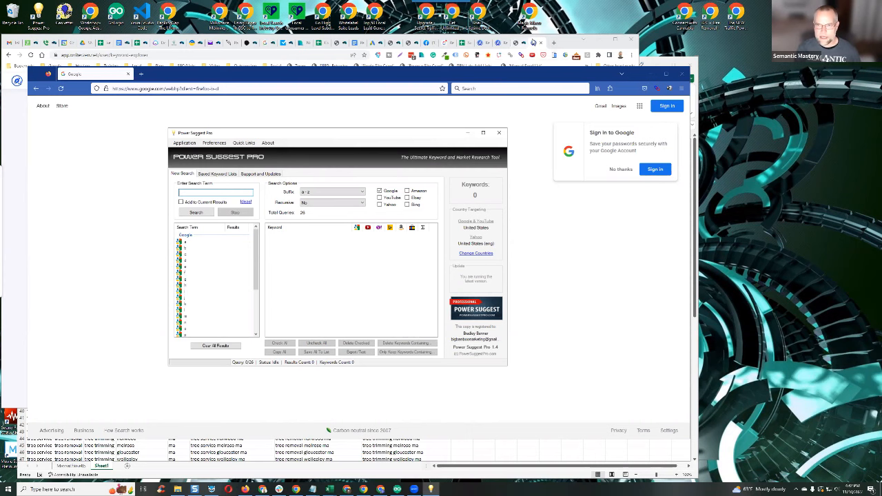
Return to WriterZen and run a Wildcard keyword search for "tree * ma" with United States and English.
left_click(527, 46)
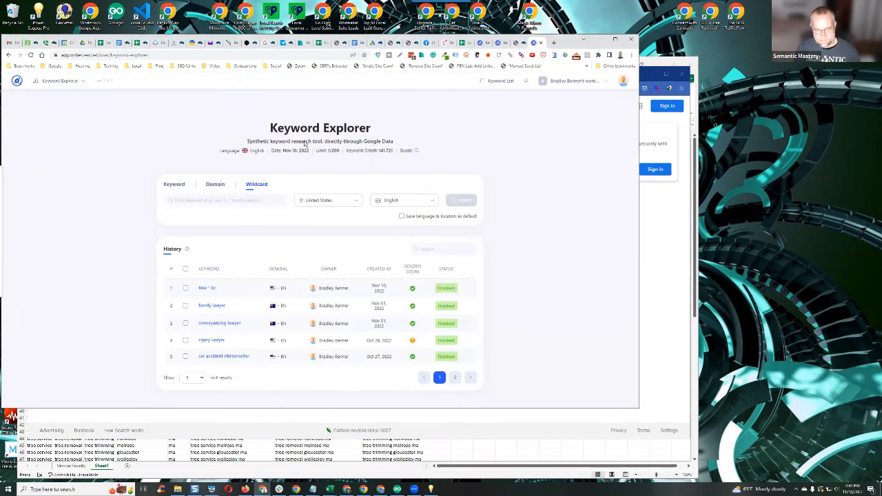
left_click(244, 199)
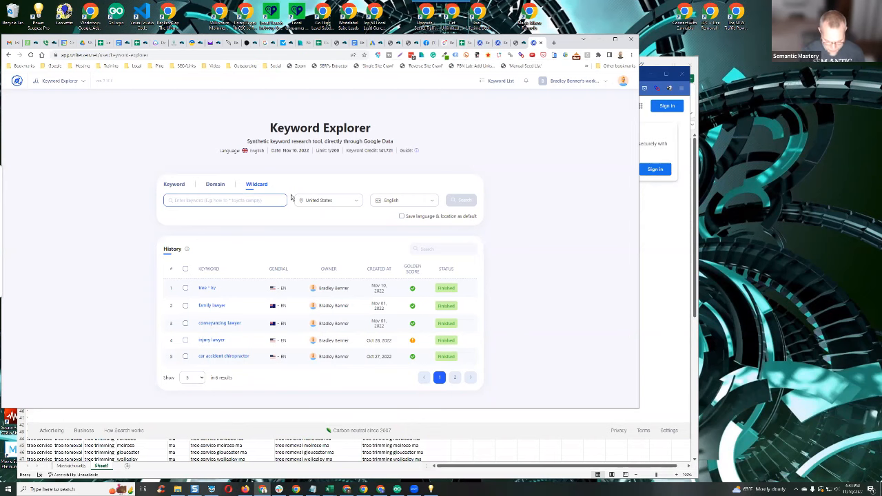
type("tree *")
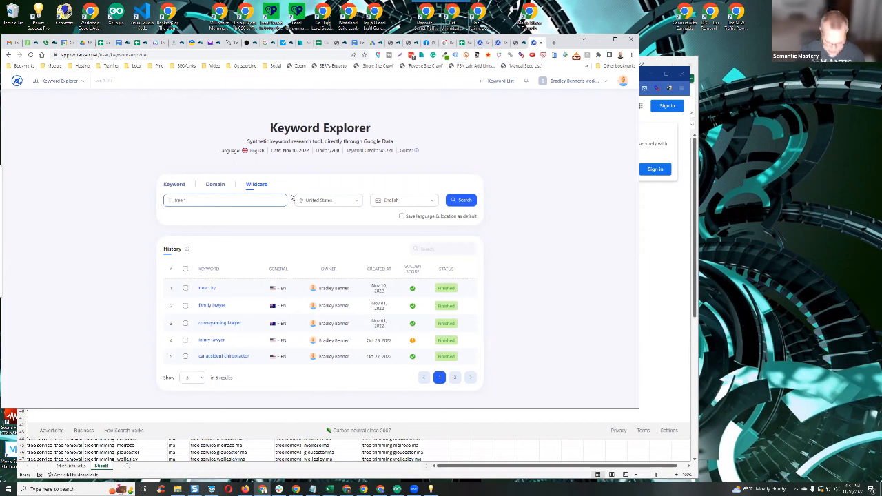
type("ma")
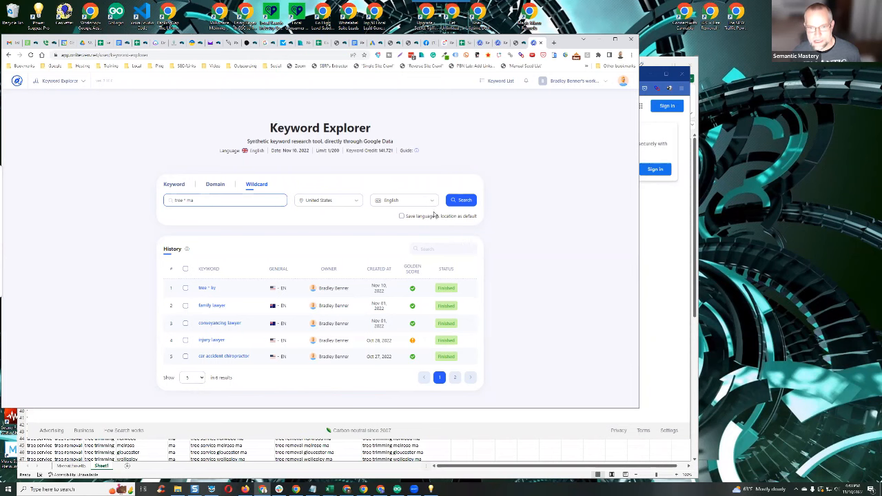
left_click(459, 200)
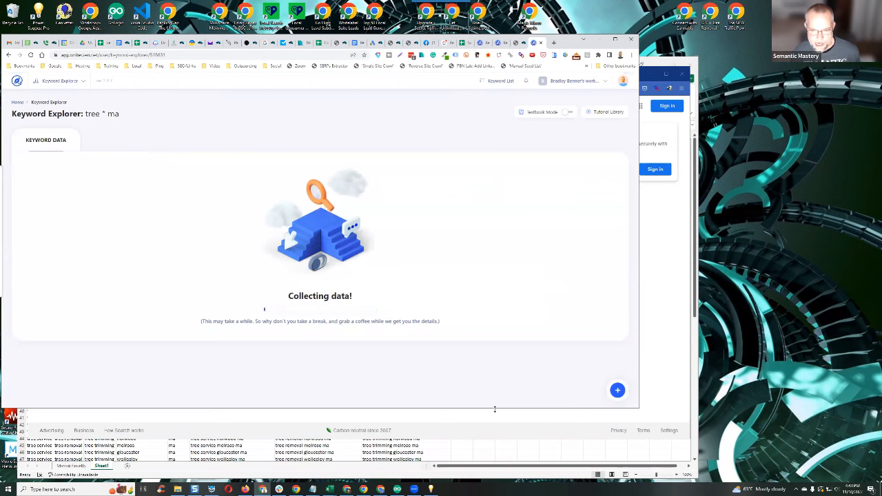
Examine the "tree * ma" keyword results, including search volume, CPC, word count and PPC competition, in an enlarged browser window.
left_click_drag(514, 462, 513, 461)
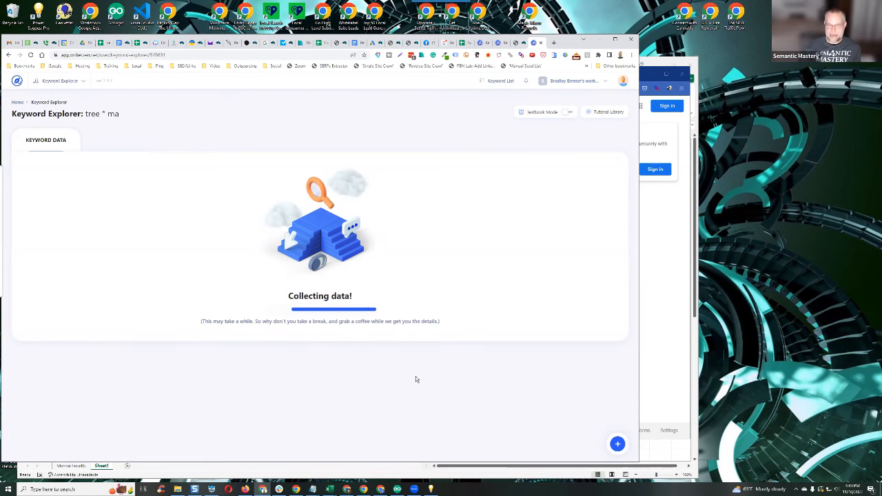
scroll(380, 288, "down", 2)
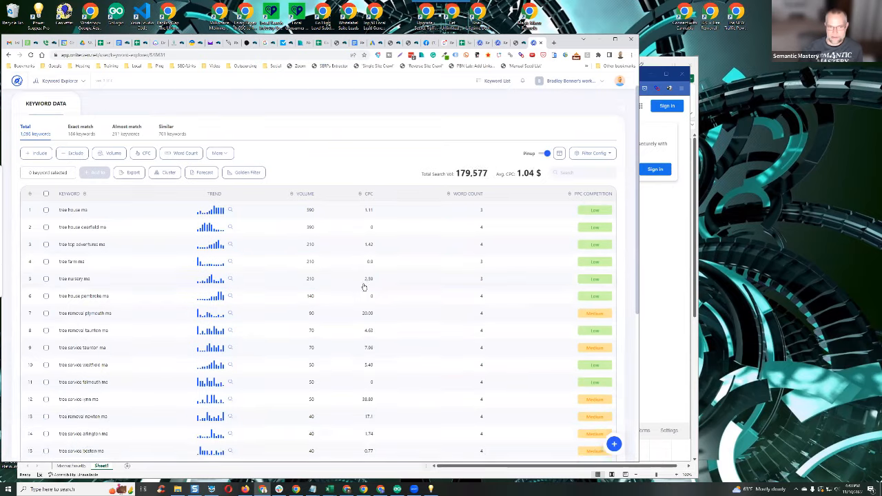
scroll(250, 273, "up", 2)
left_click_drag(575, 39, 581, 31)
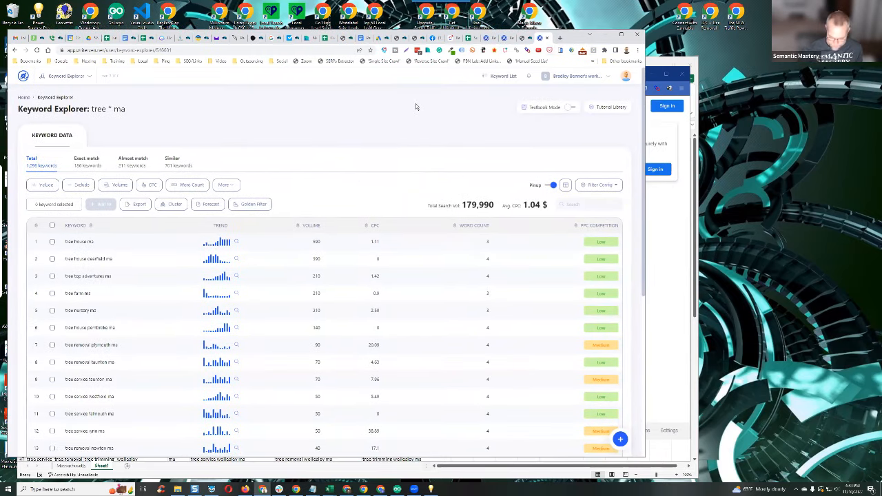
key("ctrl+plus")
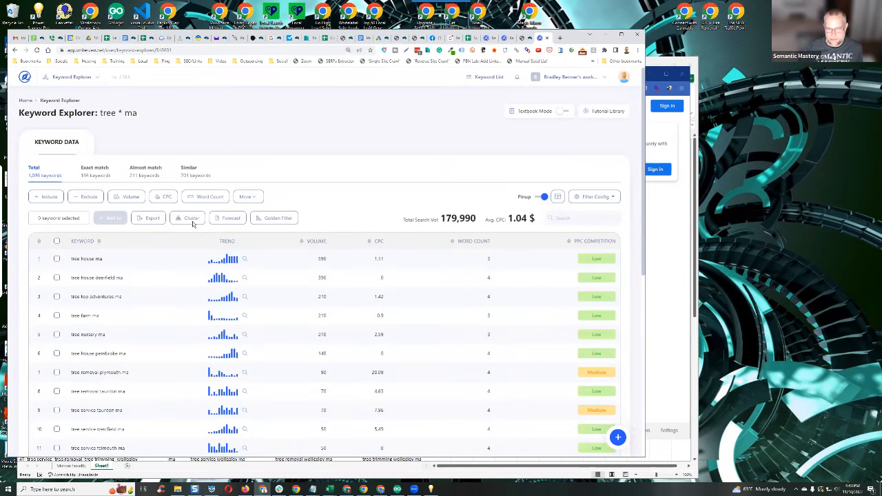
scroll(193, 225, "down", 3)
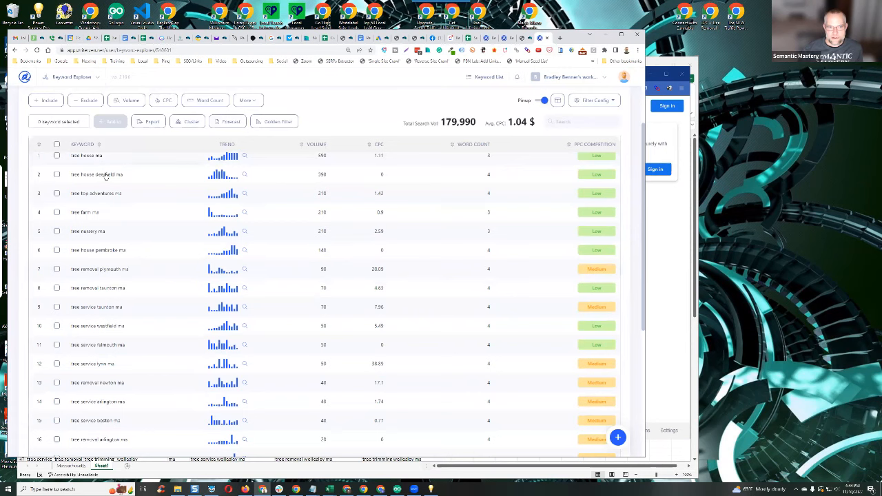
scroll(126, 274, "down", 1)
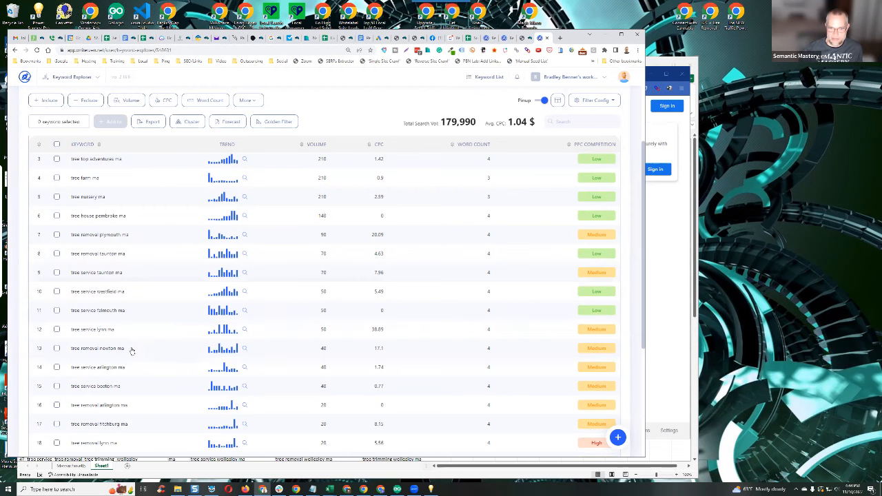
scroll(157, 295, "up", 3)
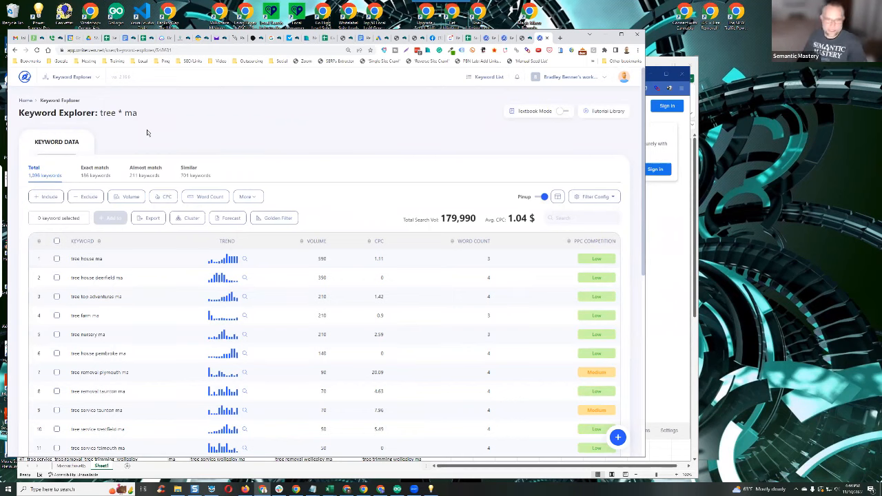
scroll(331, 297, "down", 2)
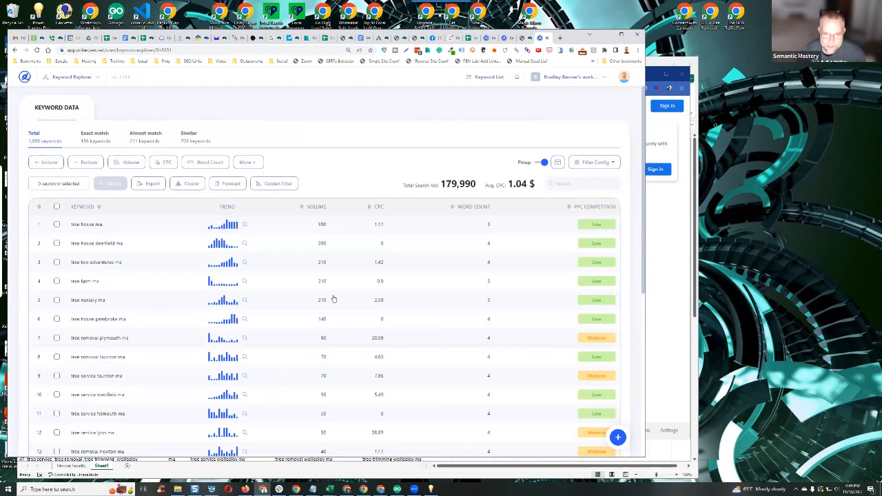
scroll(328, 315, "up", 2)
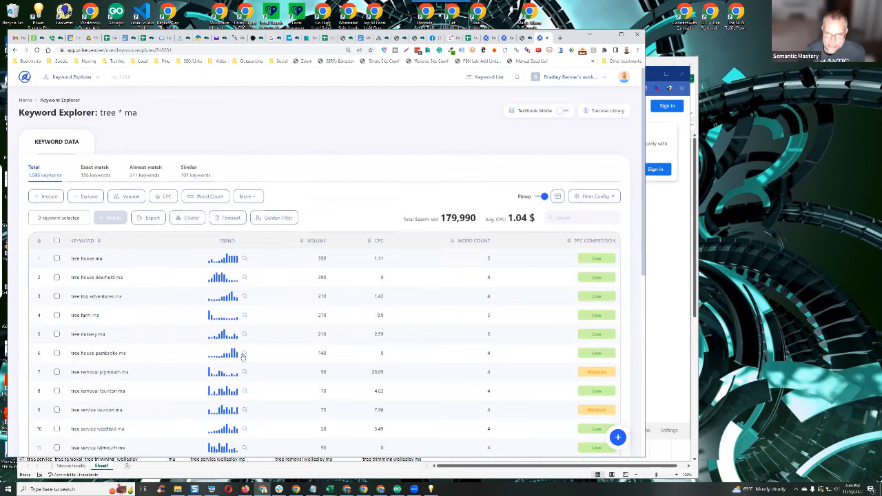
Open the Golden Filter credit confirmation for the "tree * ma" keywords and cancel it without activating the filter.
scroll(241, 303, "down", 2)
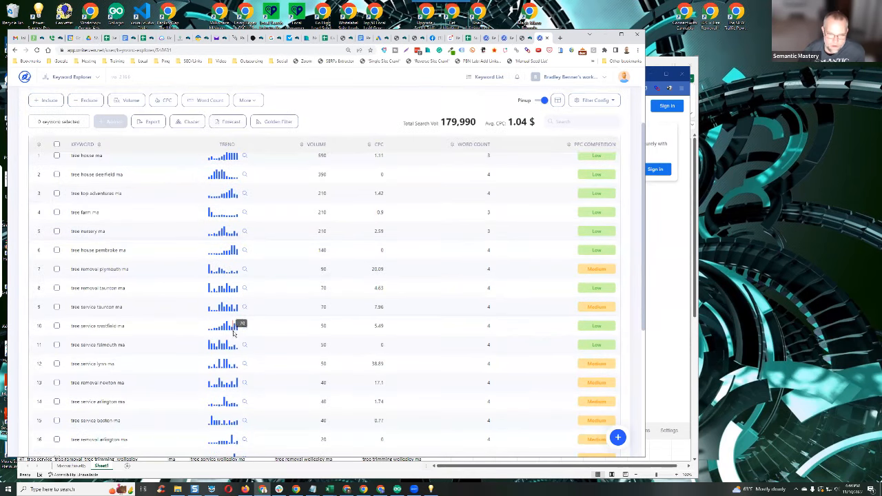
scroll(278, 354, "up", 2)
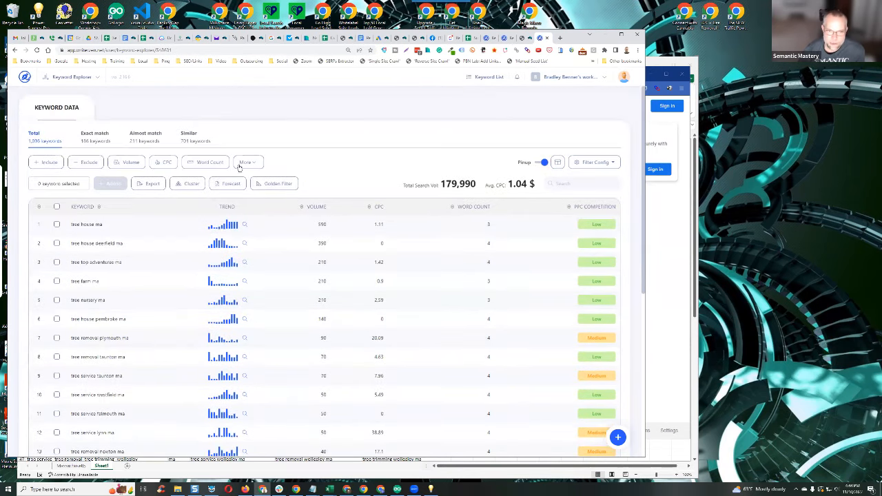
left_click(275, 186)
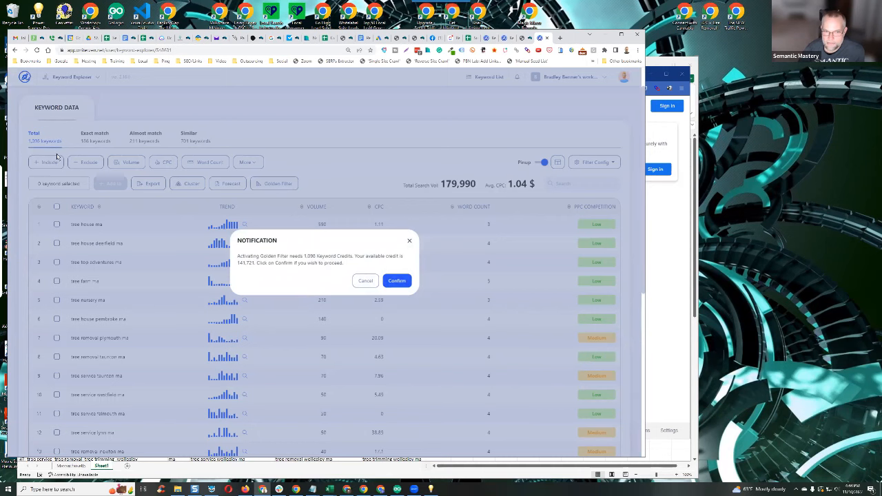
left_click(365, 280)
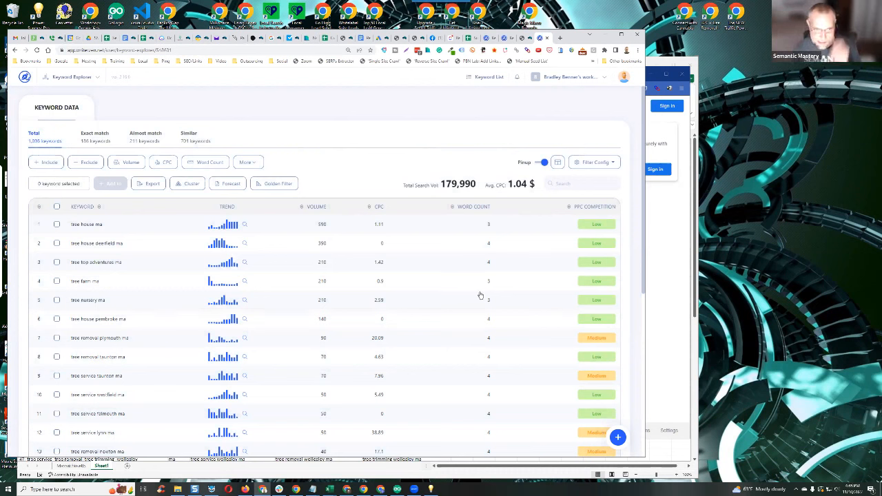
Examine the city-specific tree service and tree removal keywords throughout the first page of results, comparing volume, CPC and competition.
scroll(133, 307, "down", 4)
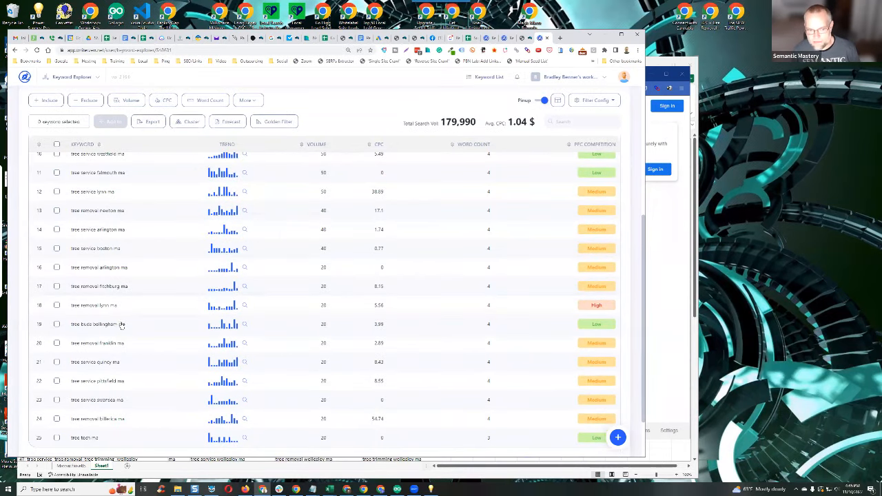
scroll(118, 325, "down", 1)
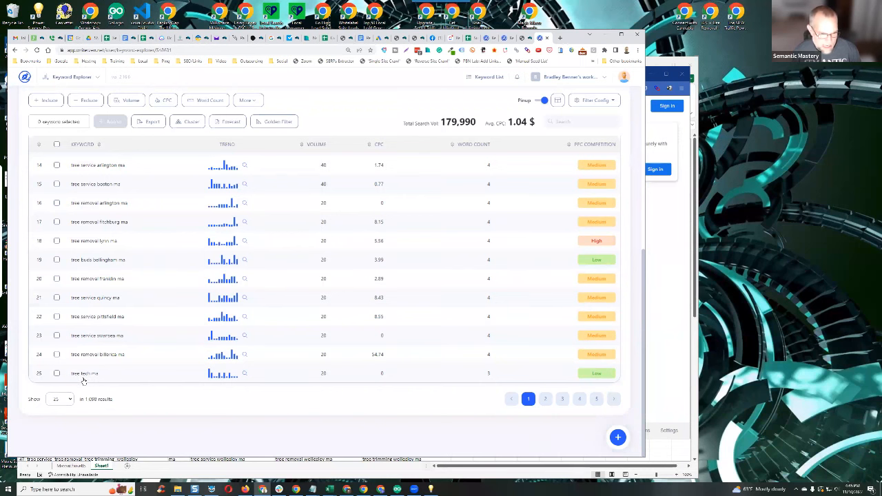
scroll(83, 379, "up", 10)
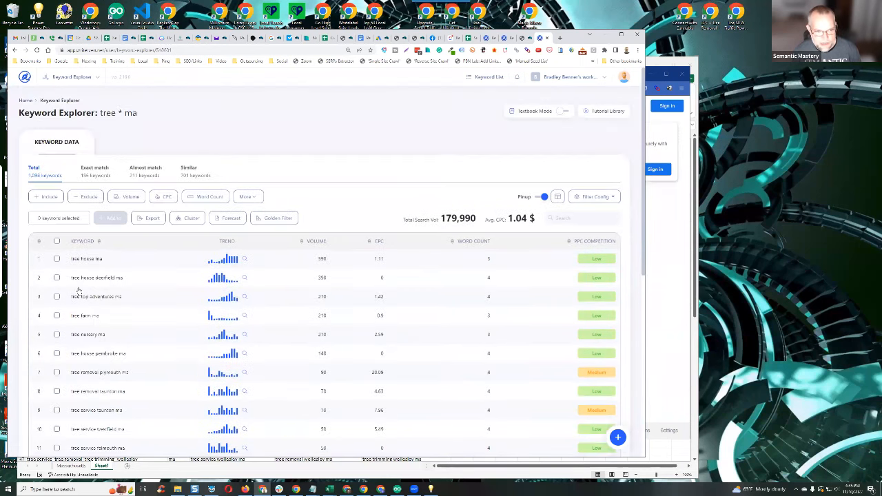
scroll(89, 275, "down", 2)
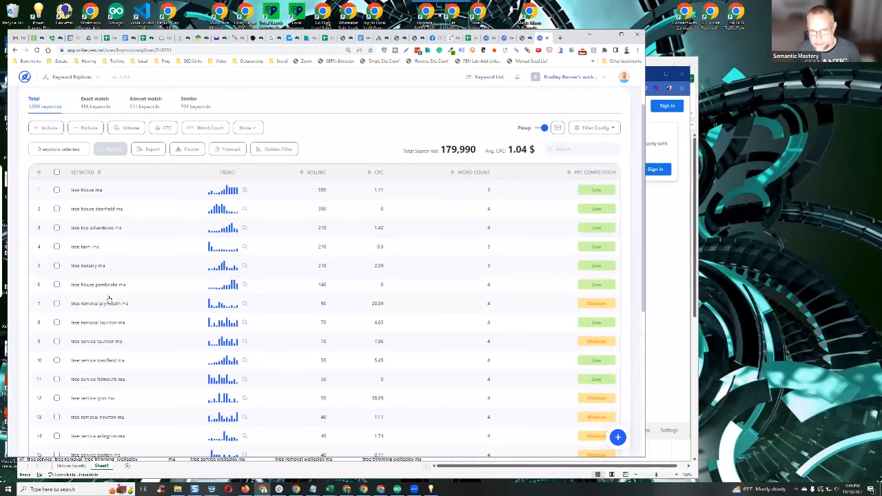
scroll(104, 320, "down", 1)
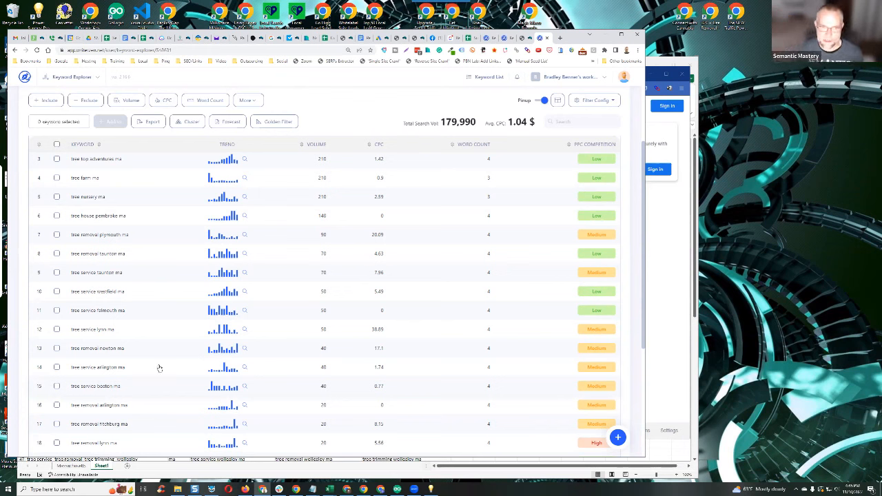
scroll(167, 335, "up", 3)
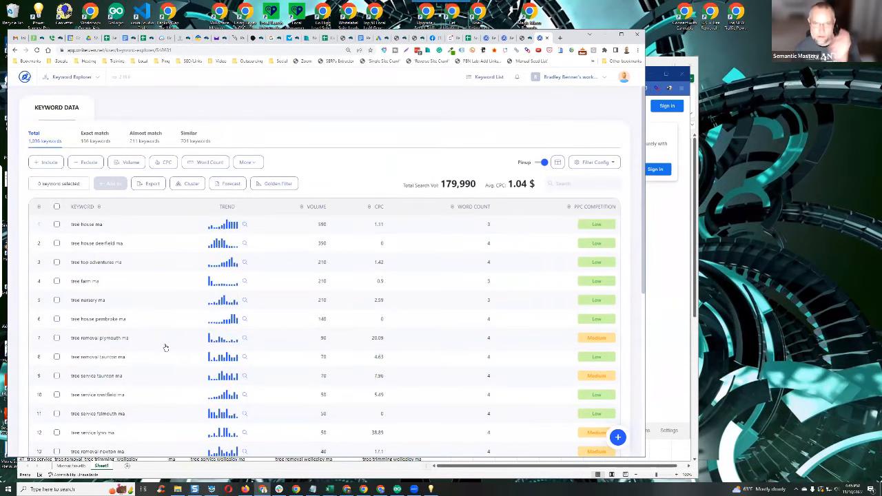
scroll(181, 355, "down", 3)
scroll(112, 311, "down", 1)
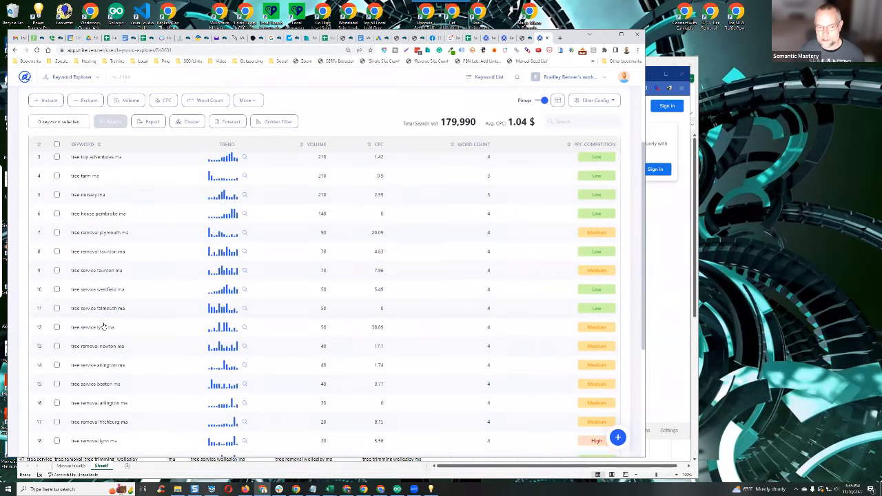
scroll(99, 328, "down", 1)
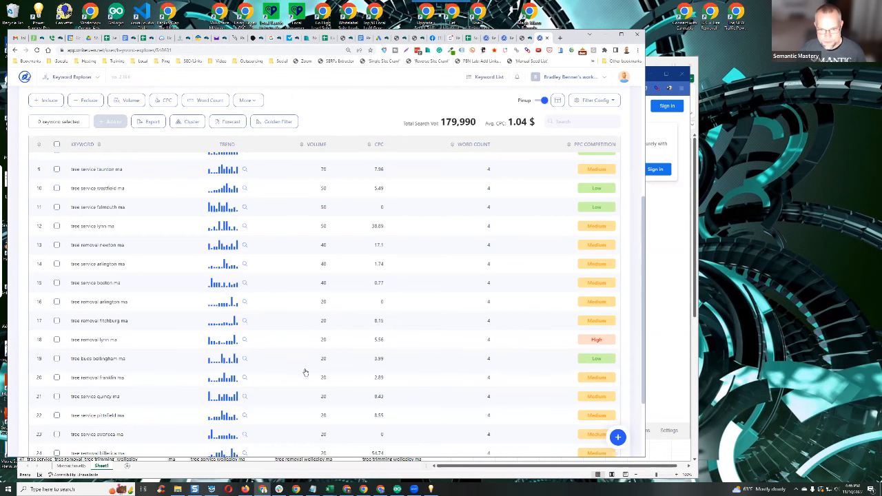
scroll(128, 370, "down", 1)
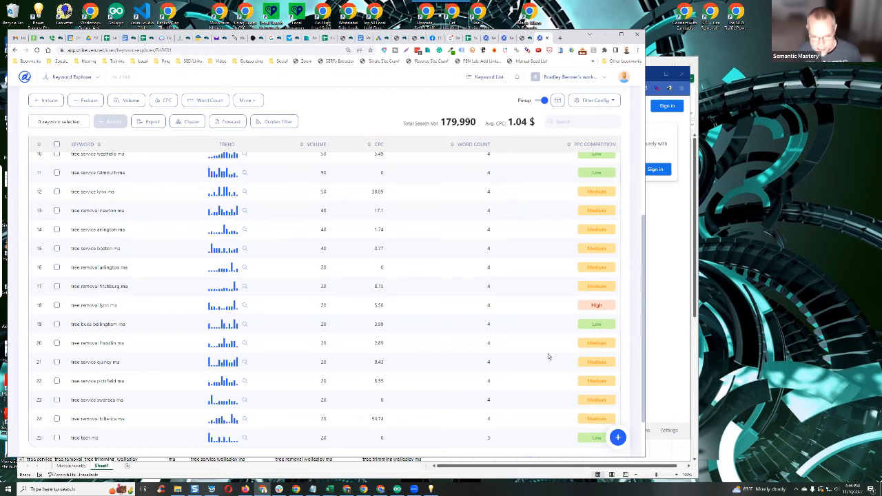
Switch to the Massachusetts workbook in Excel and move its window higher on the desktop so the sheet is fully in view.
mouse_move(329, 491)
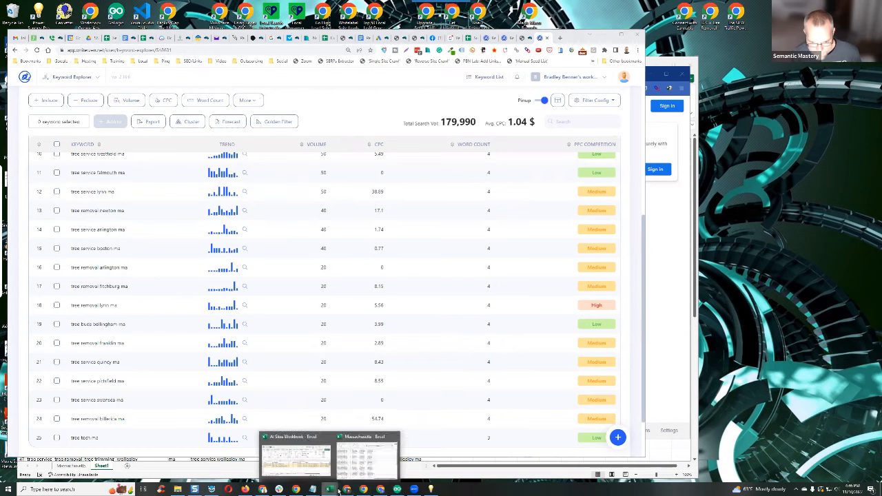
left_click(369, 459)
left_click_drag(425, 75, 436, 37)
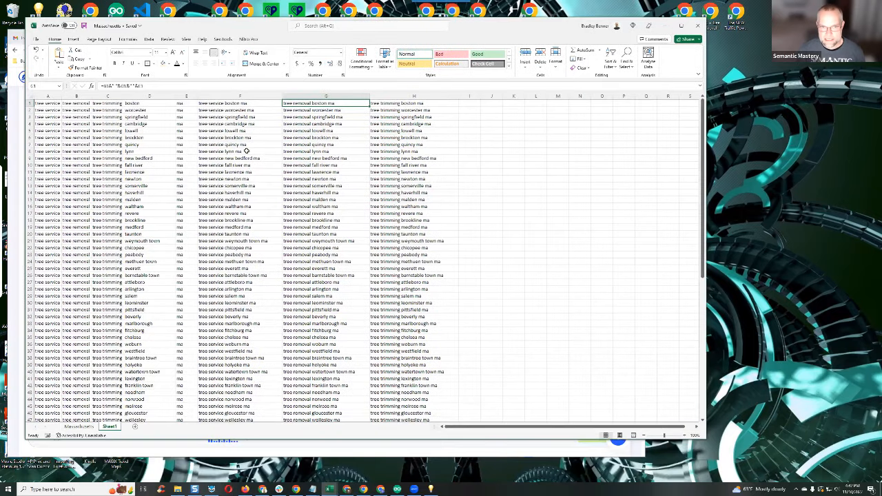
Select the full list of Massachusetts cities in column D, from boston to hull, and return to its start.
left_click(138, 104)
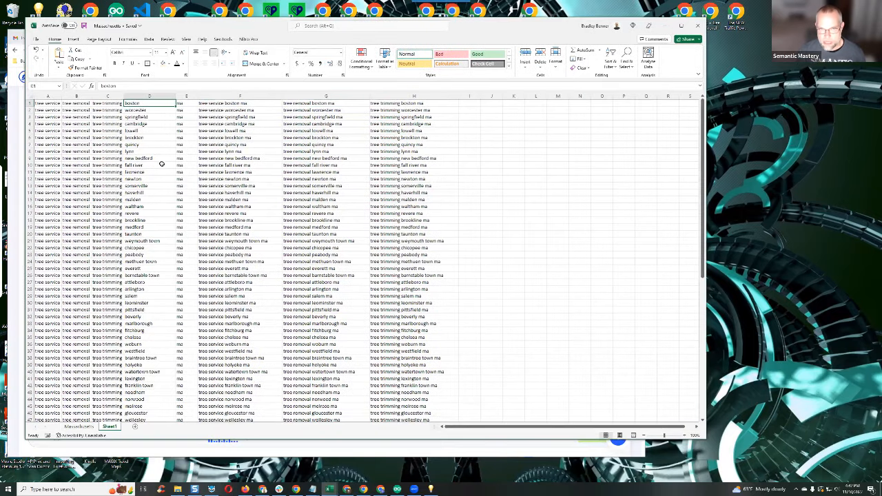
scroll(138, 172, "down", 19)
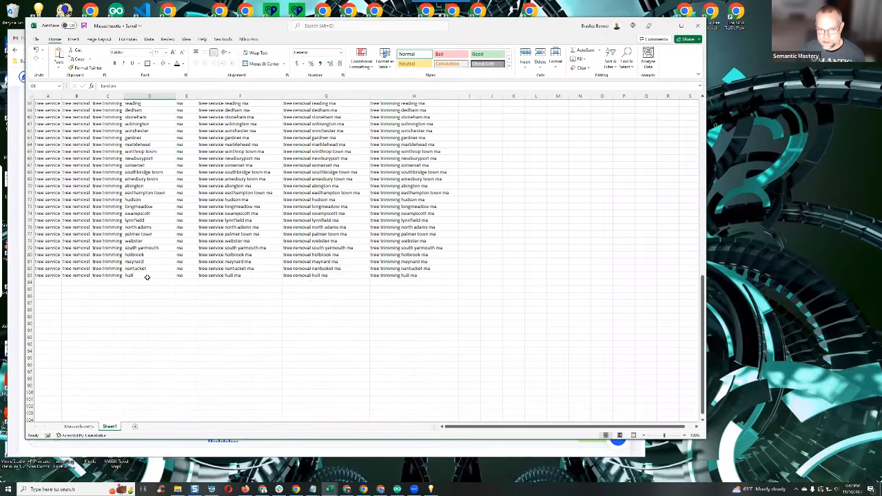
left_click(146, 275, "shift")
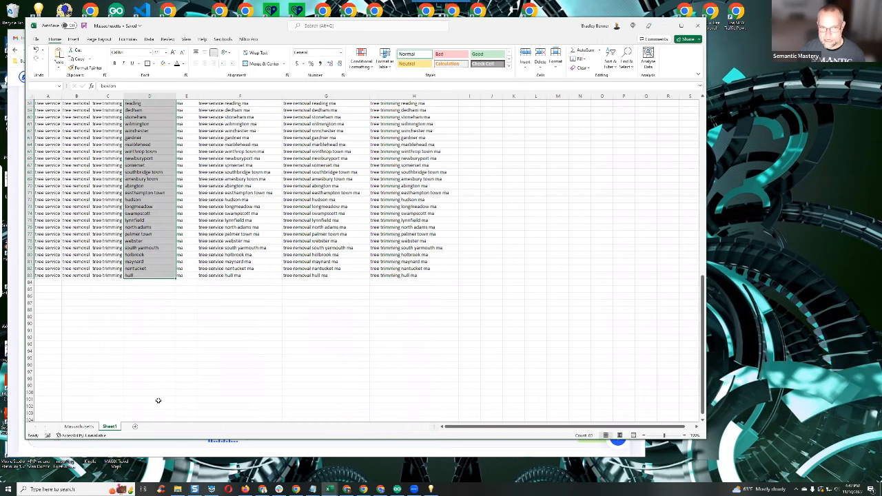
scroll(158, 401, "up", 19)
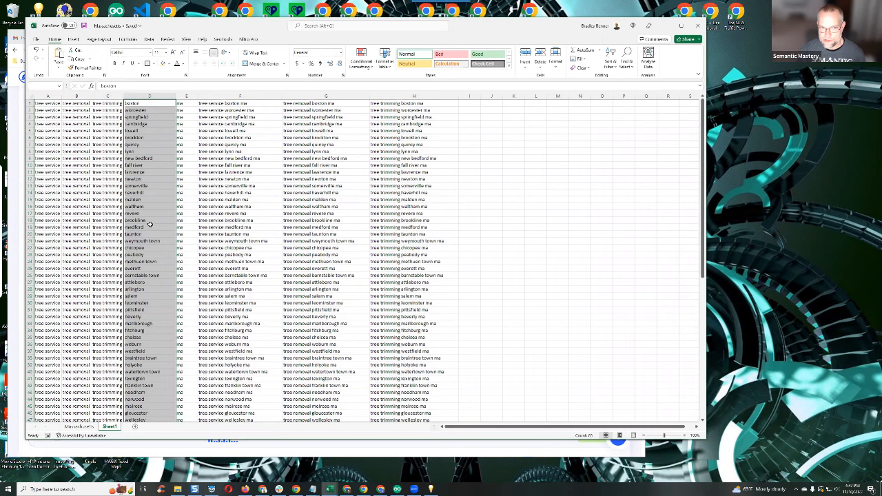
Review how F1 combines the service, city and state cells with the formula =A1&" "&D1&" "&E1.
left_click(47, 104)
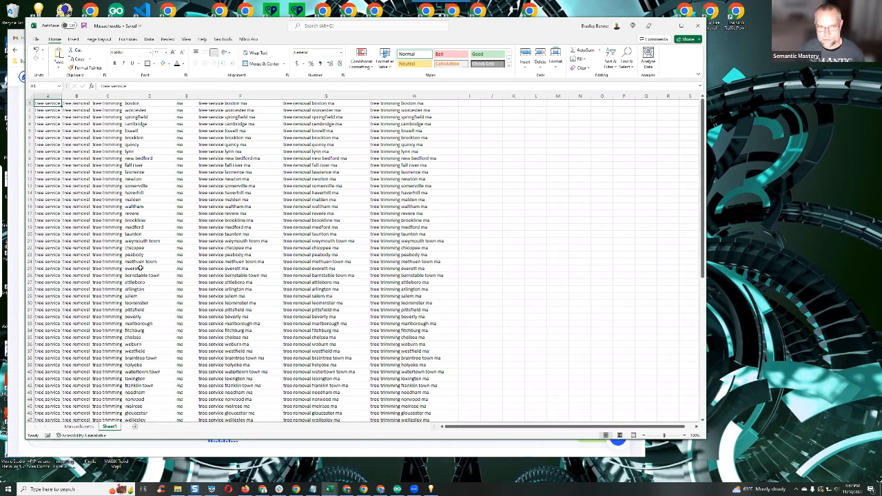
left_click(146, 103)
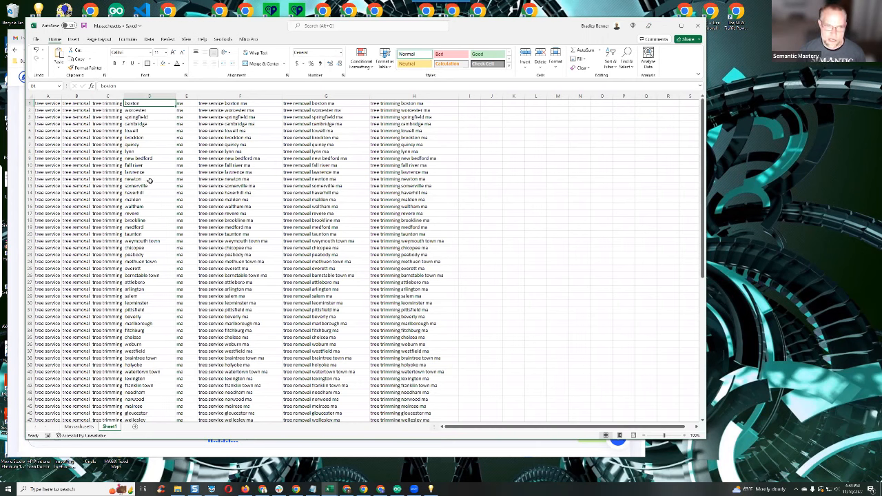
left_click(190, 102)
left_click(238, 103)
type("=A1&\" \"&D1&\" \"&E1")
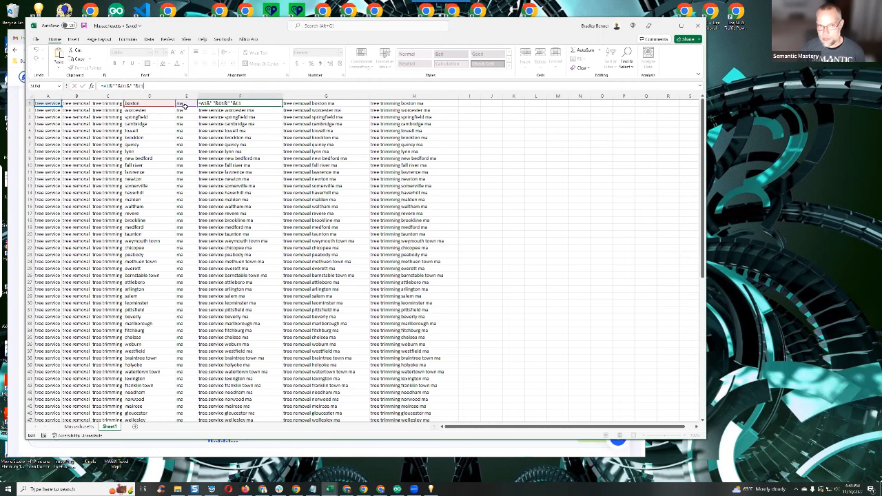
left_click(222, 130)
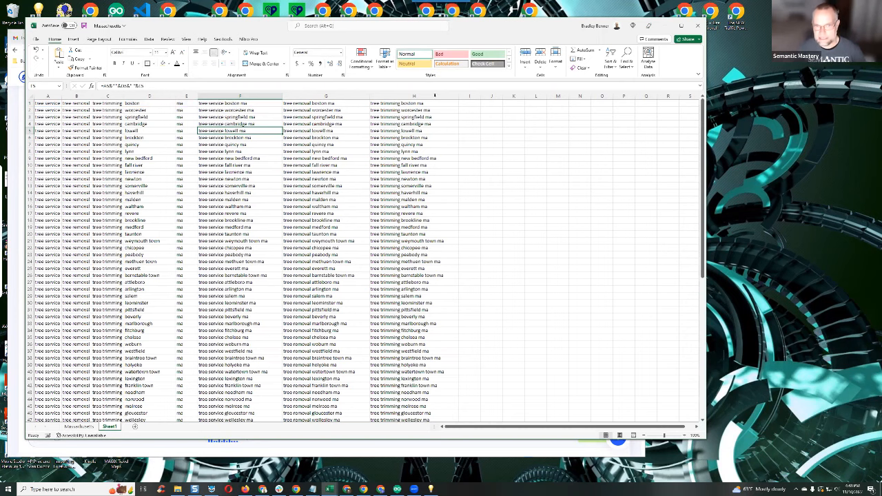
Review the tree removal formula in G1 and the tree trimming formula in H1, and look through the keywords to the last row.
left_click(335, 103)
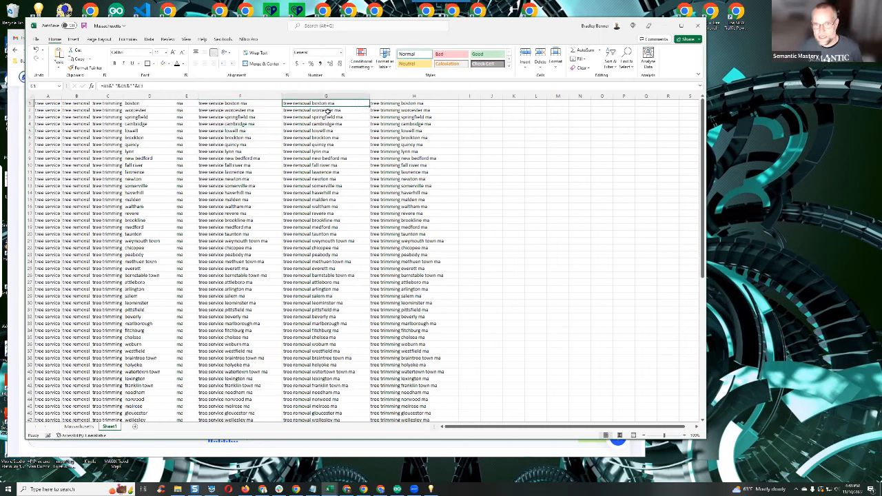
left_click(395, 102)
left_click(351, 102)
left_click(399, 102)
left_click(153, 86)
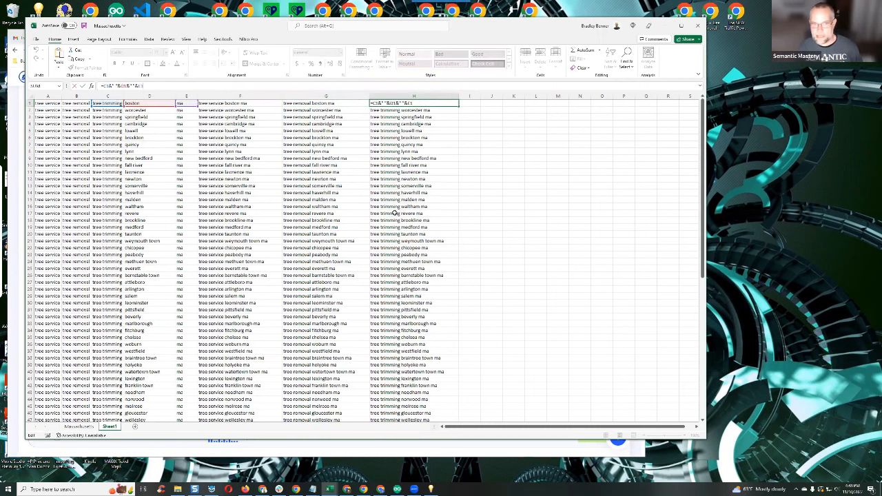
scroll(238, 138, "down", 20)
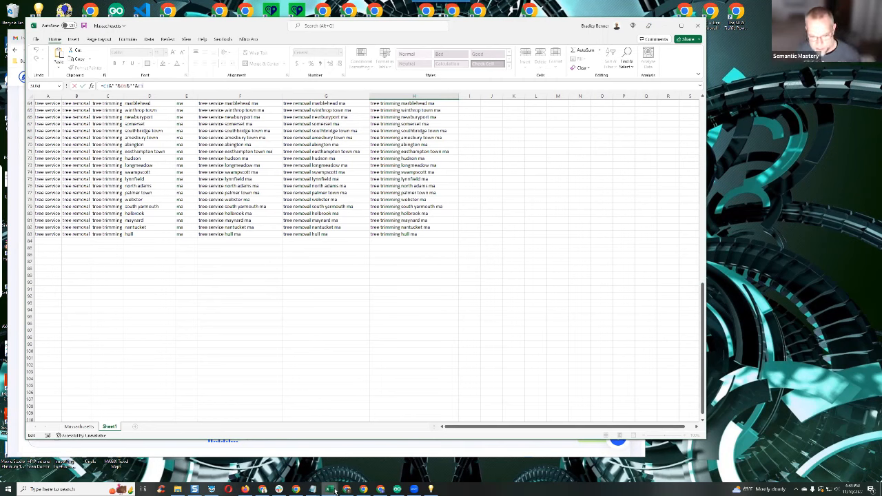
Bring up the untitled Notepad note containing the reference links and place its window over the worksheet.
left_click(313, 490)
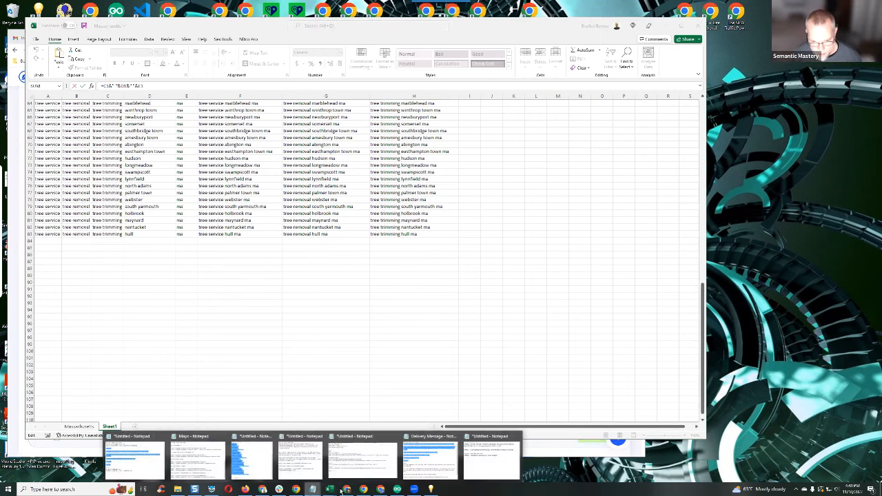
left_click(491, 458)
left_click_drag(497, 139, 392, 120)
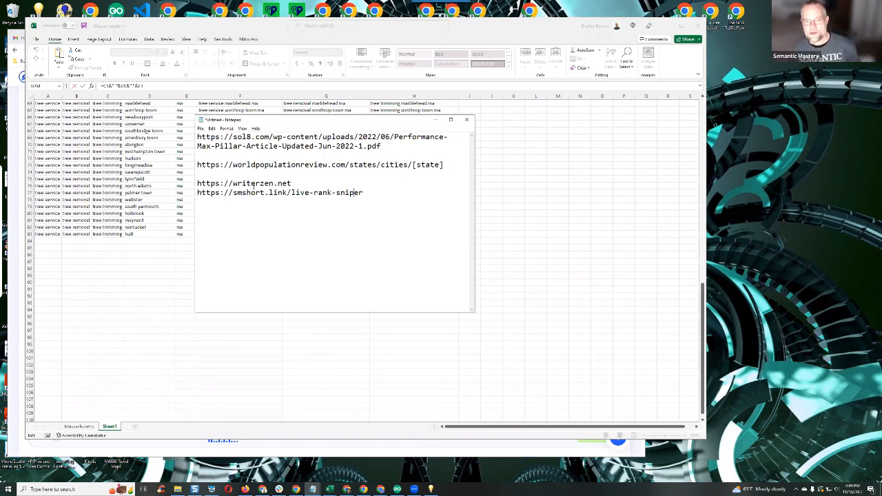
left_click_drag(442, 164, 335, 164)
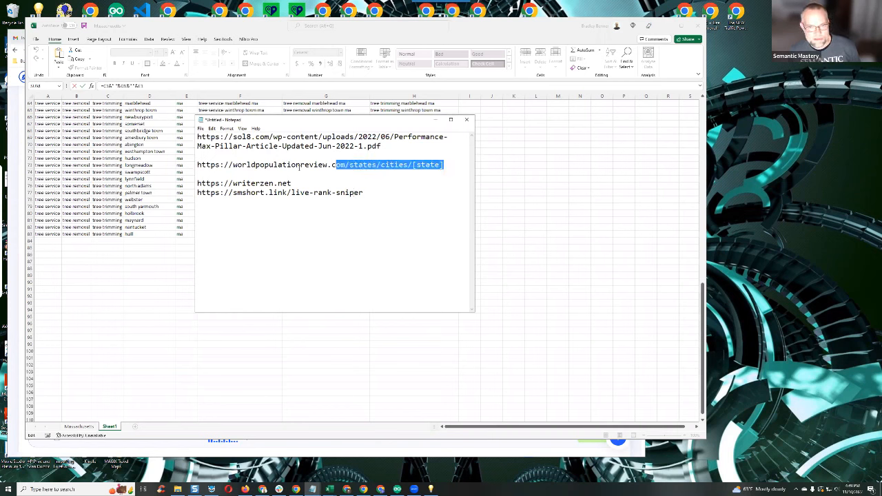
left_click_drag(443, 164, 197, 165)
left_click(414, 164)
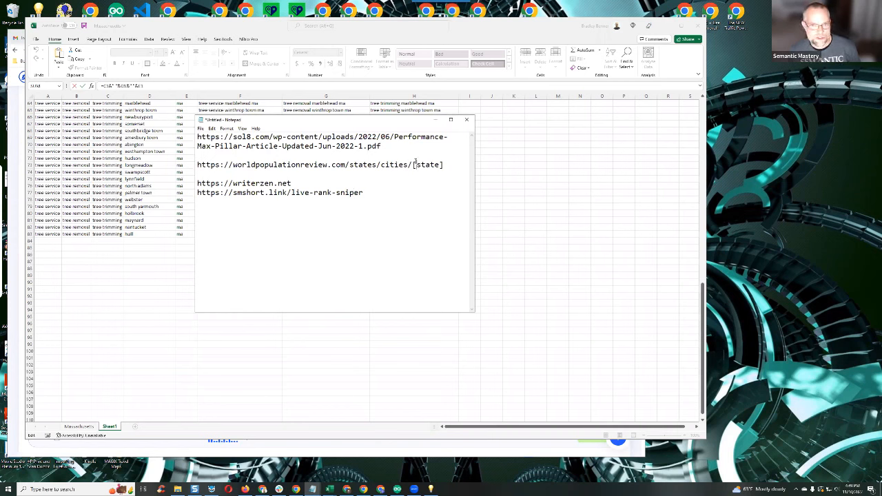
left_click_drag(412, 164, 447, 165)
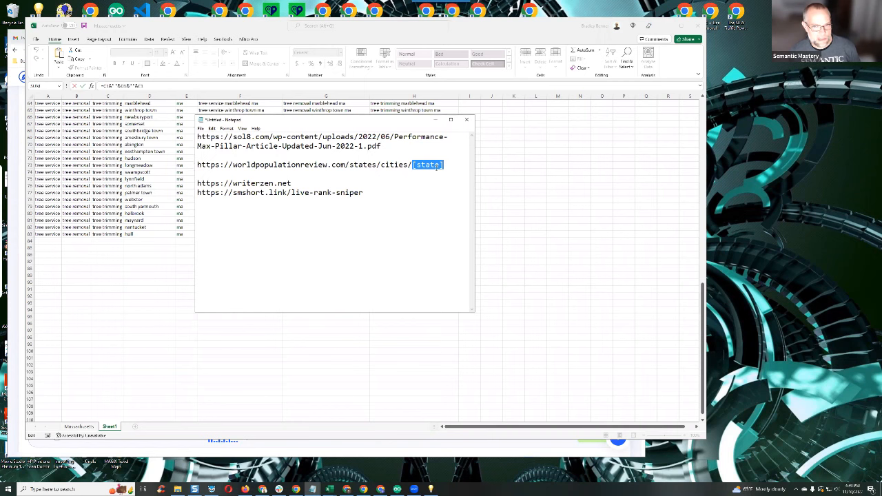
left_click(448, 167)
left_click_drag(443, 166, 199, 167)
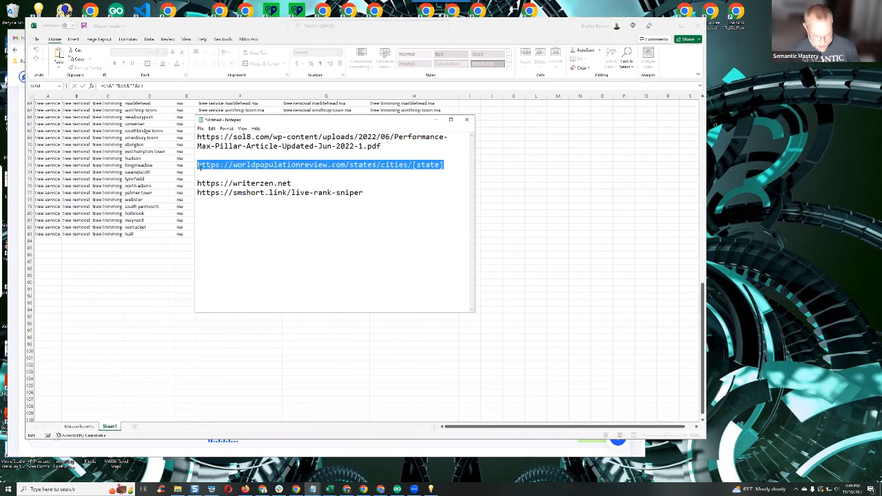
Move the Notepad window lower over the worksheet and select the [state] placeholder in the World Population Review link.
left_click(832, 466)
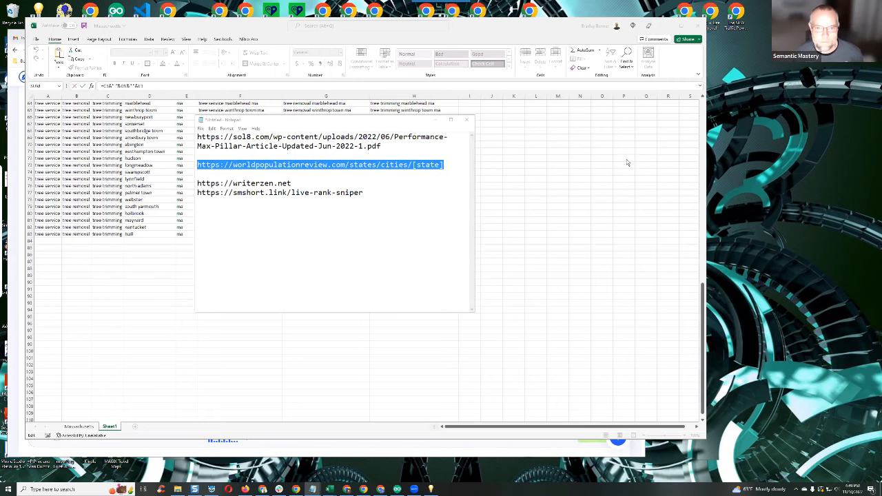
left_click(376, 131)
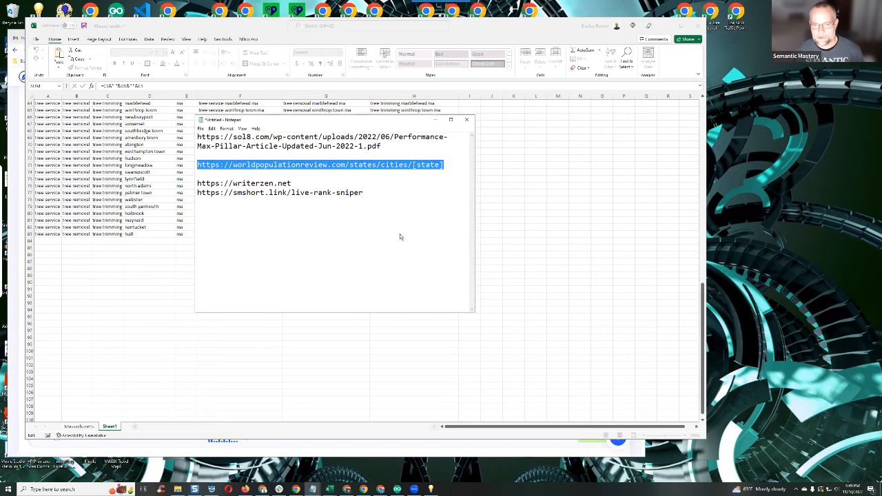
left_click_drag(345, 120, 399, 240)
left_click_drag(467, 284, 497, 284)
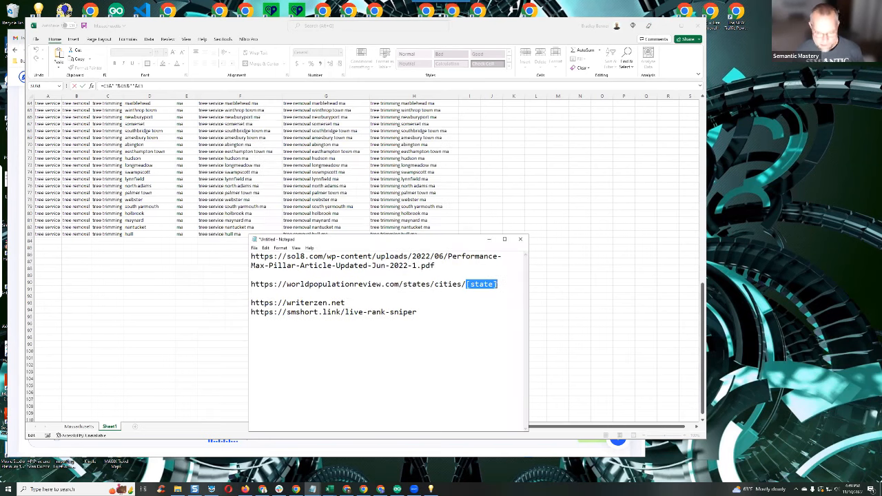
type("kentucky")
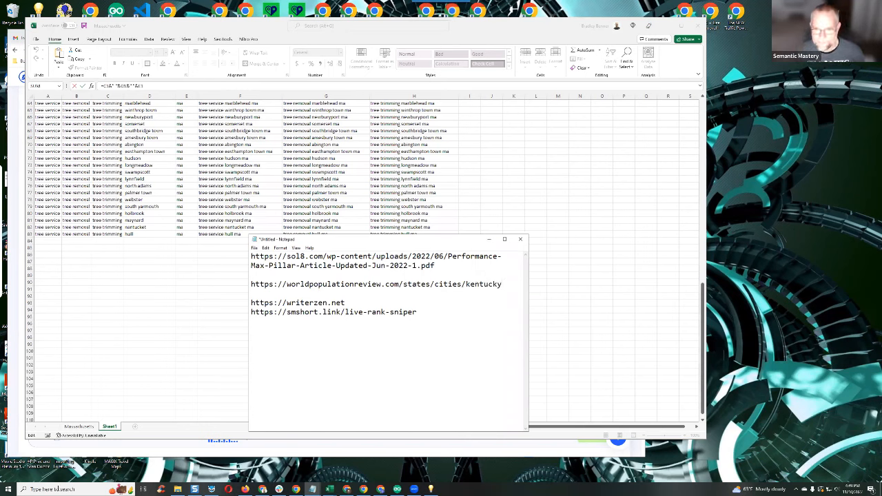
left_click_drag(251, 284, 458, 292)
key("ctrl+c")
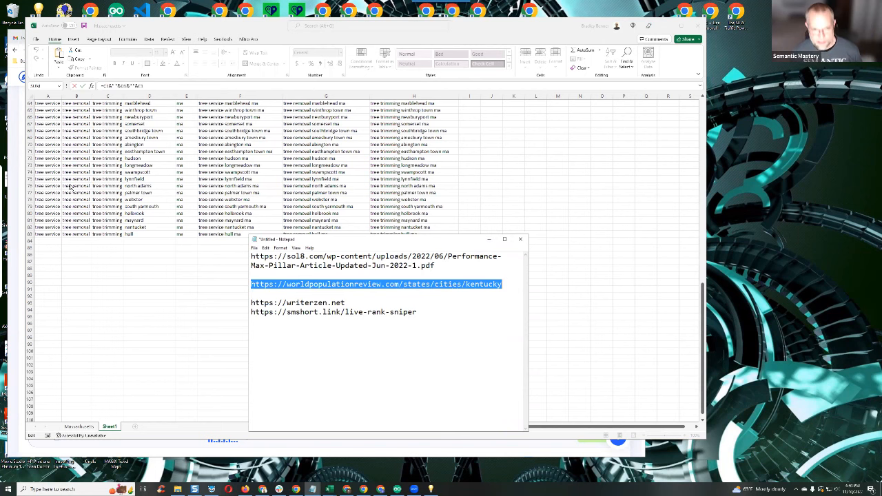
Switch to the Chrome browser and open the copied Kentucky cities link in a new tab.
left_click(265, 491)
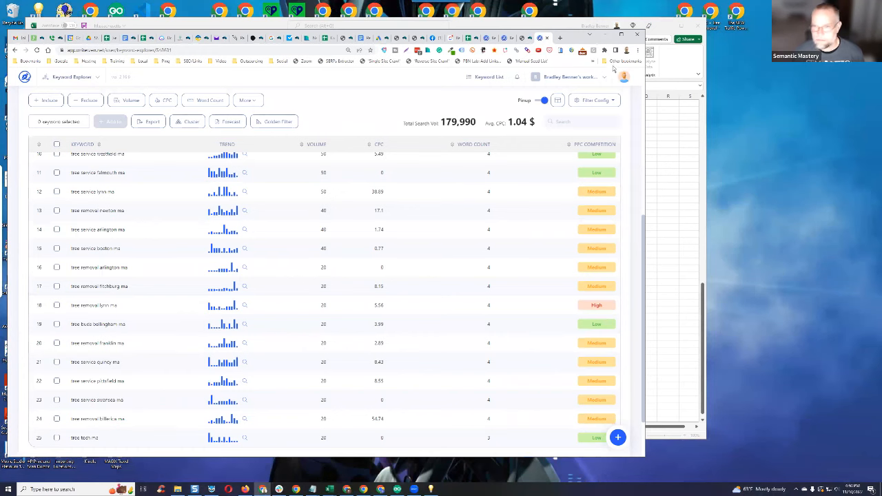
left_click(560, 38)
left_click(280, 49)
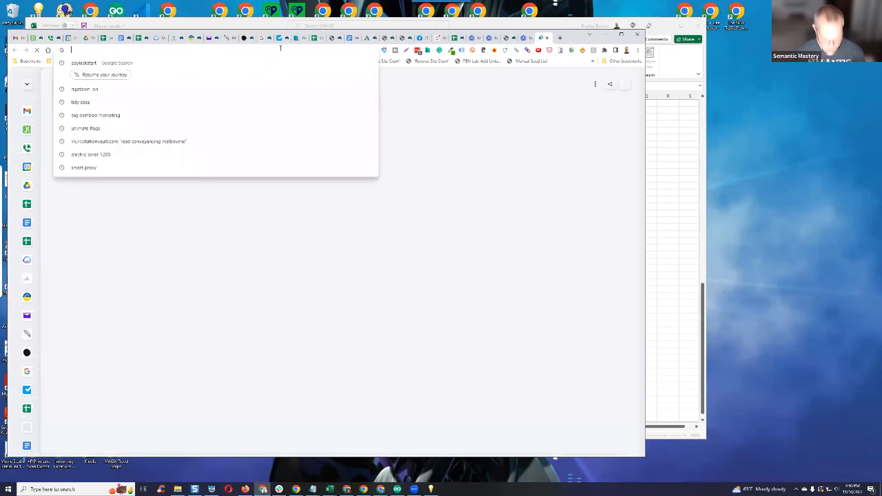
key("ctrl+v")
key("Return")
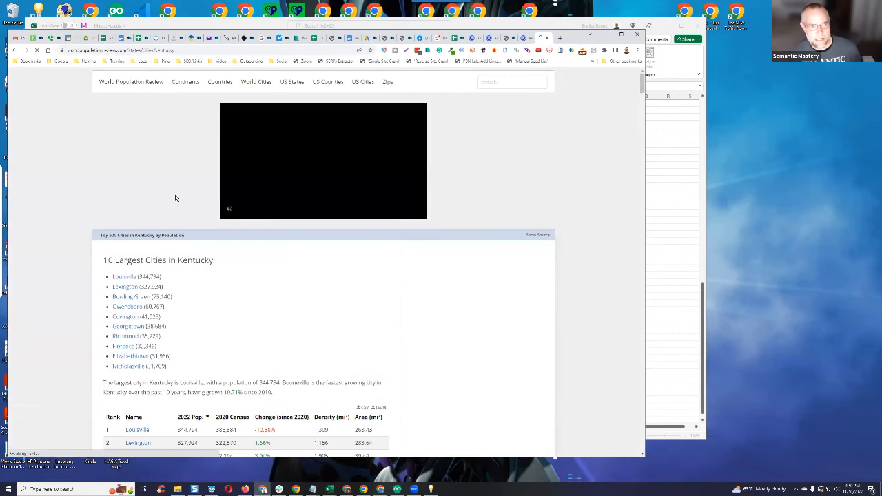
left_click(177, 50)
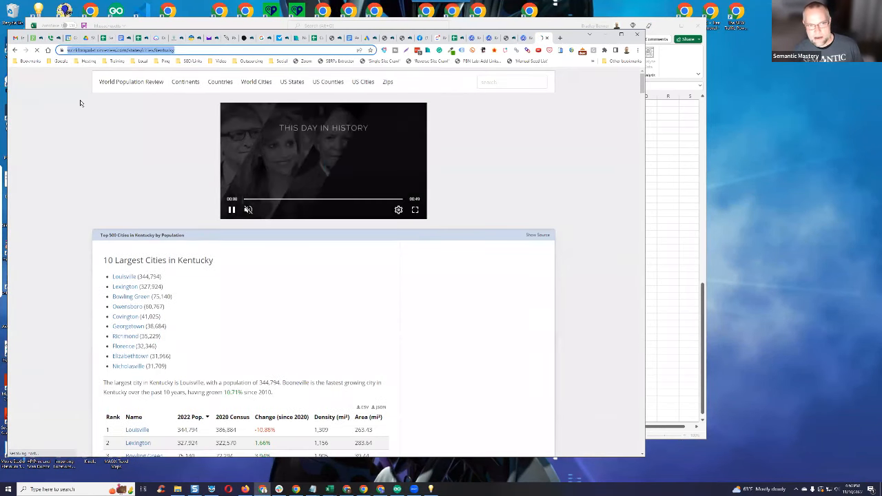
Download the Kentucky cities population table as a CSV file named Kentucky in the Downloads folder.
scroll(364, 174, "down", 2)
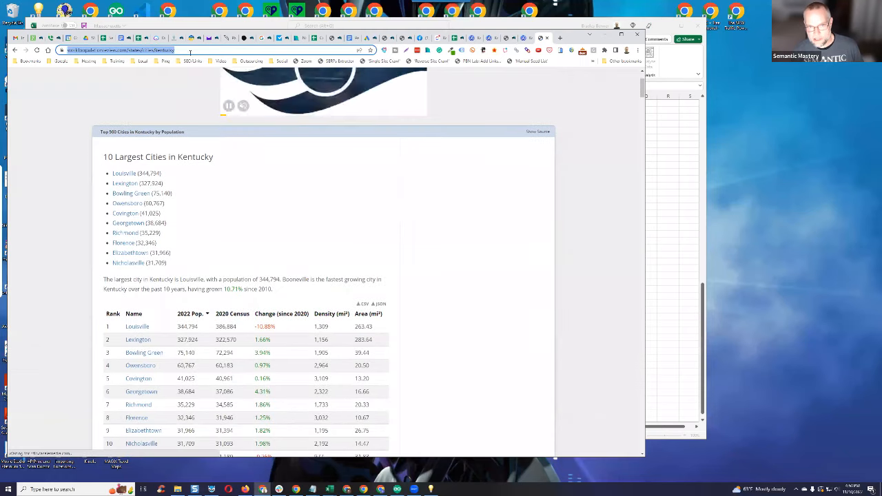
scroll(214, 235, "down", 4)
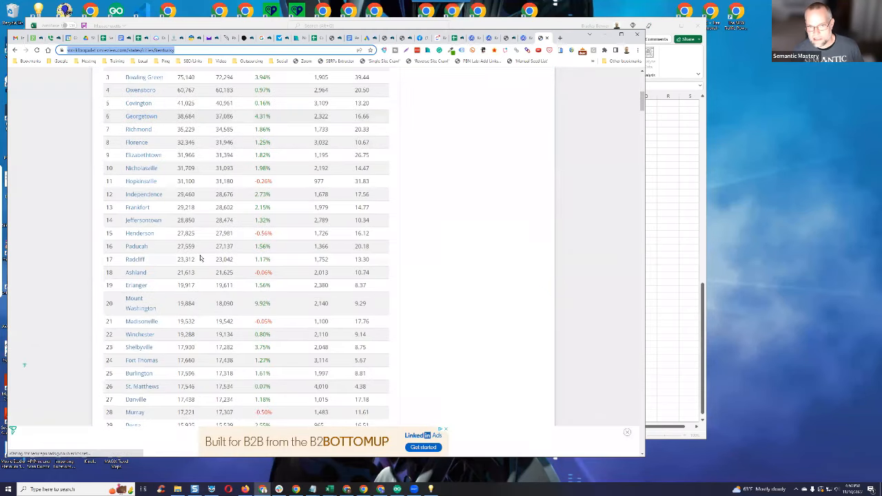
scroll(200, 259, "up", 1)
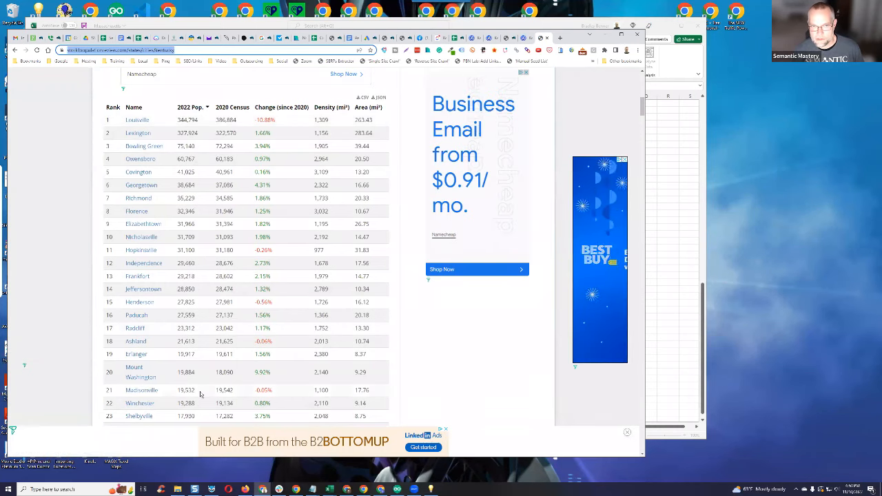
scroll(372, 290, "up", 1)
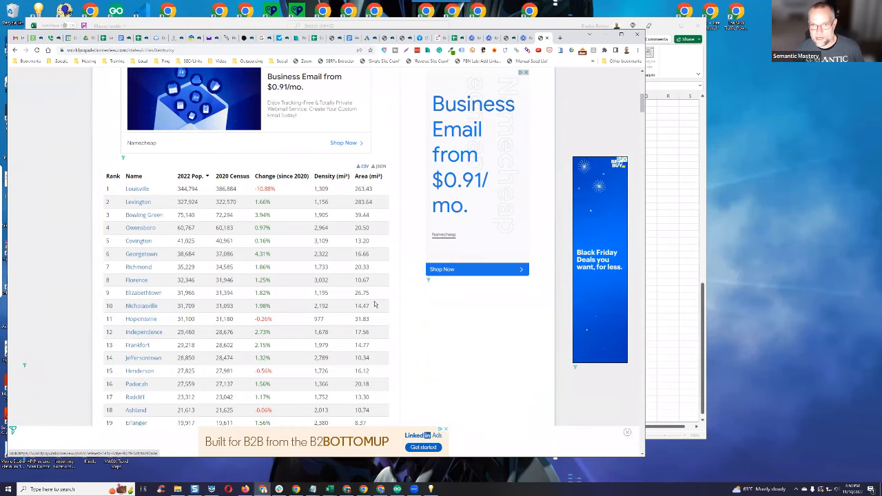
left_click(362, 166)
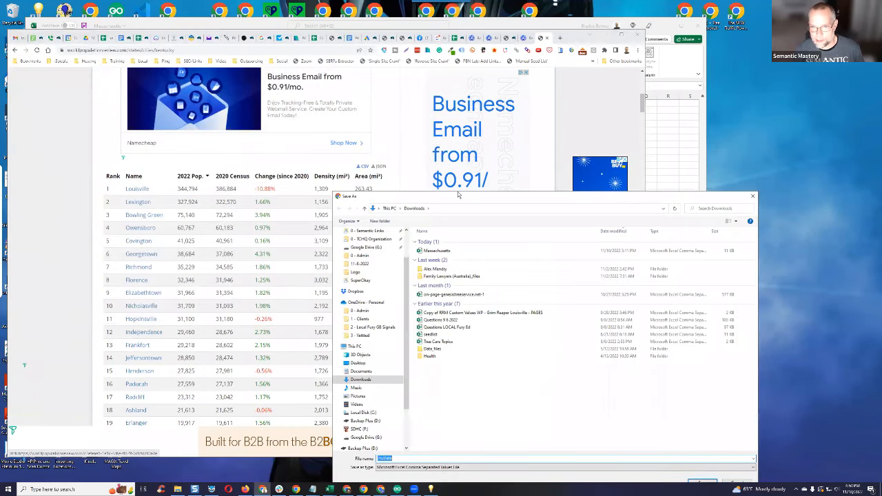
left_click_drag(458, 196, 202, 35)
type("Kentucky")
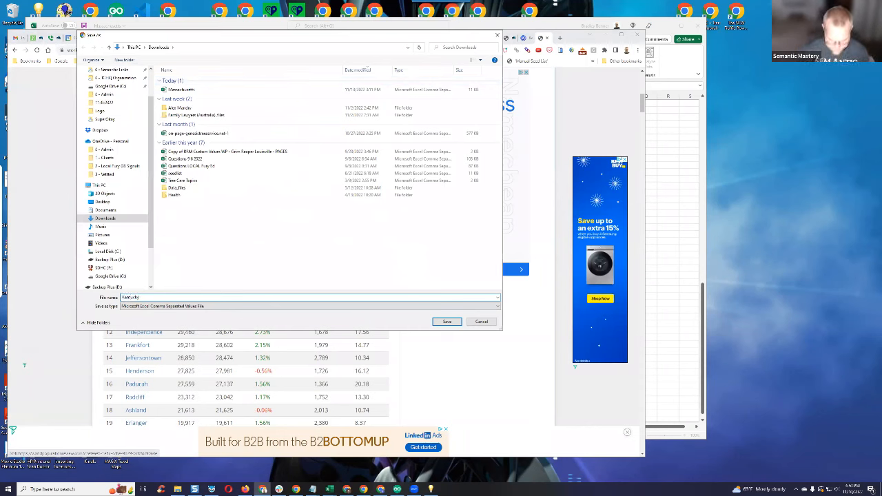
left_click(447, 322)
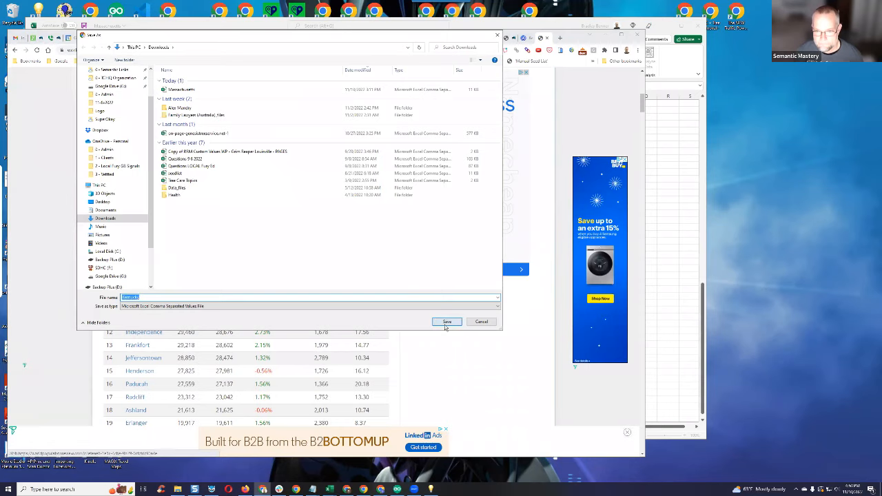
Open the downloaded Kentucky CSV in Excel, move its window clear of the others and widen the name column to fit the city names.
left_click(38, 447)
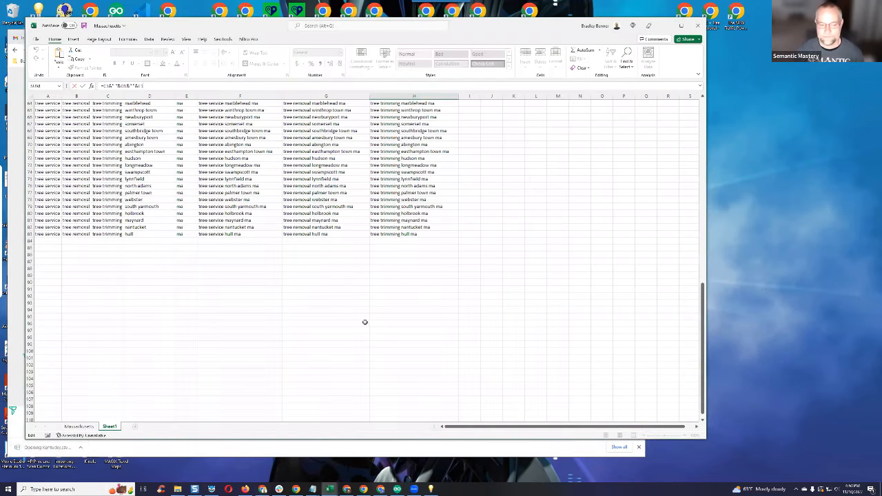
left_click(357, 325)
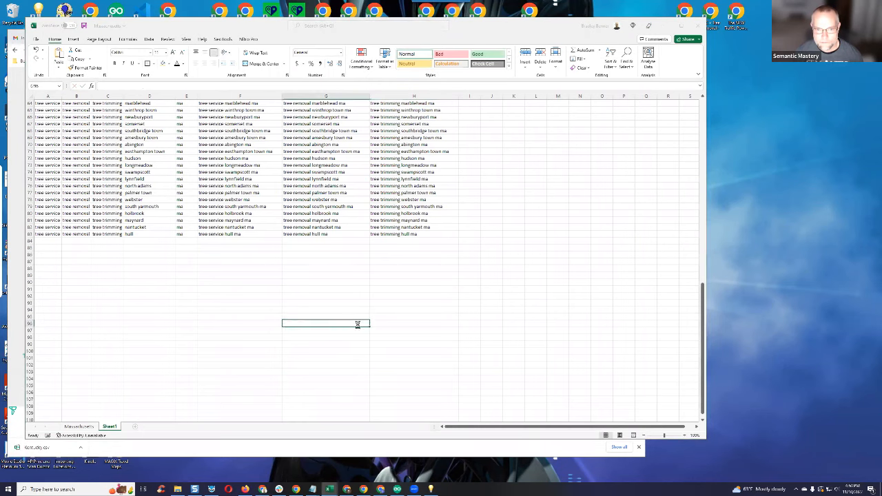
left_click_drag(345, 49, 389, 62)
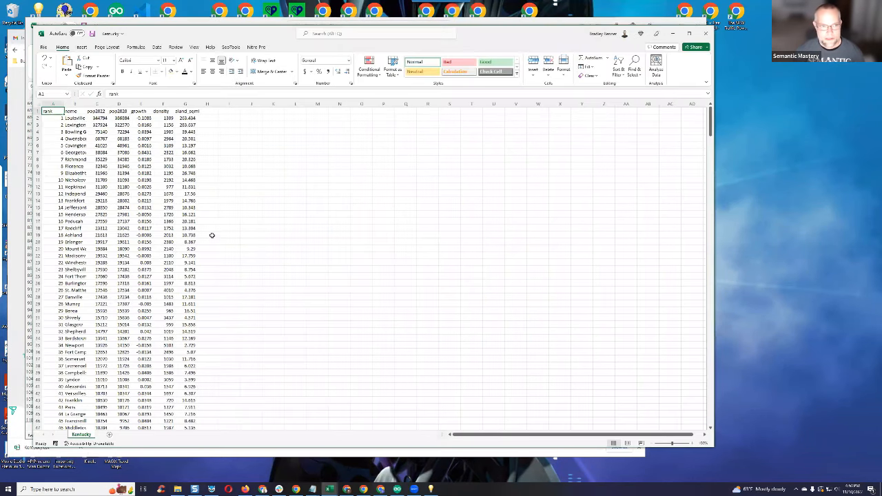
left_click(152, 117)
mouse_move(153, 117)
left_mouse_down()
mouse_move(182, 115)
mouse_move(141, 117)
mouse_move(156, 117)
left_mouse_up()
Copy the Kentucky city names from Bowling Green through Mayfield in the name column.
scroll(324, 299, "down", 1)
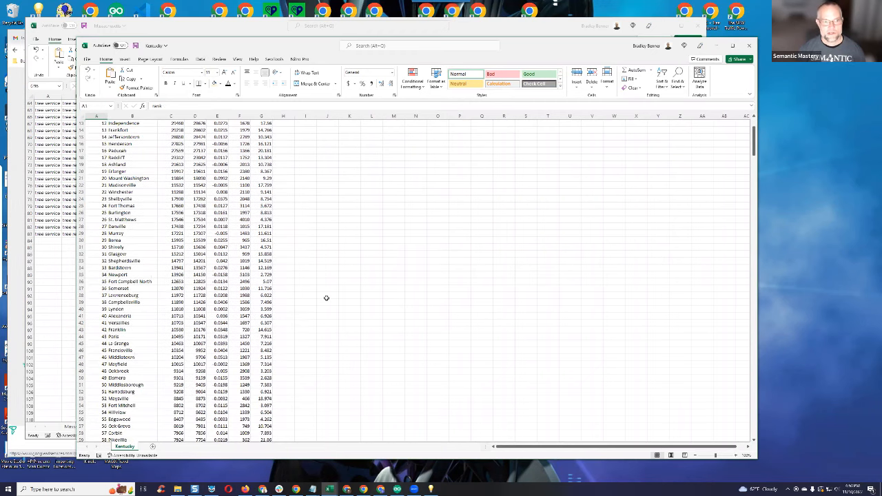
scroll(232, 295, "up", 1)
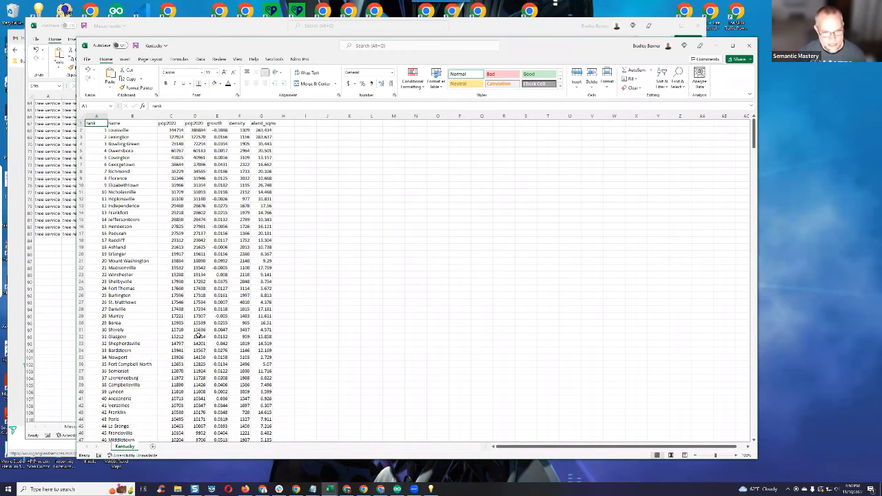
scroll(169, 338, "down", 6)
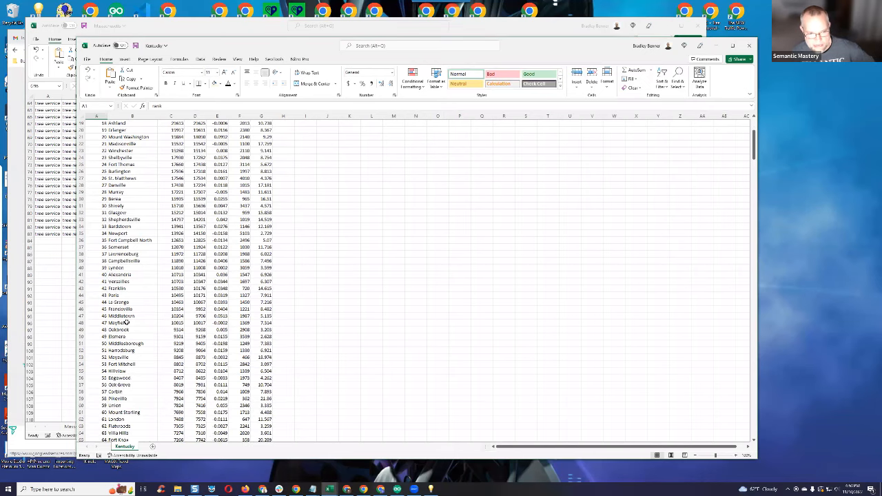
left_click(126, 322)
scroll(128, 322, "up", 6)
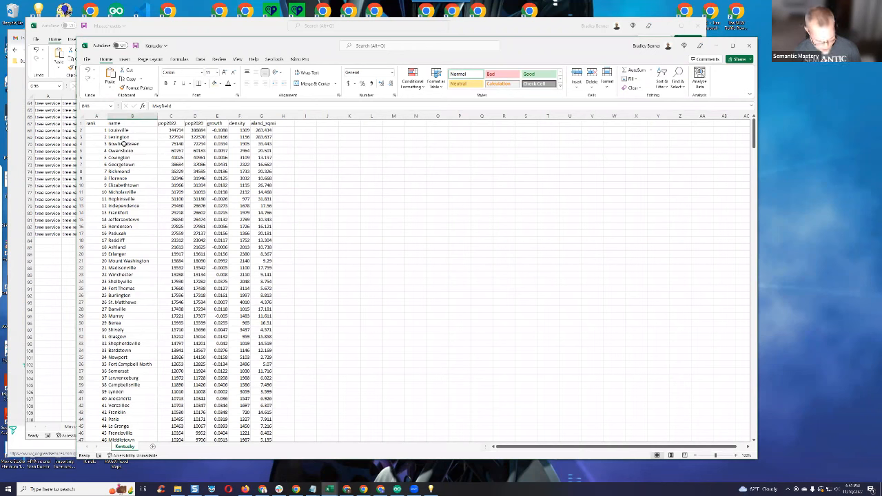
scroll(179, 391, "down", 4)
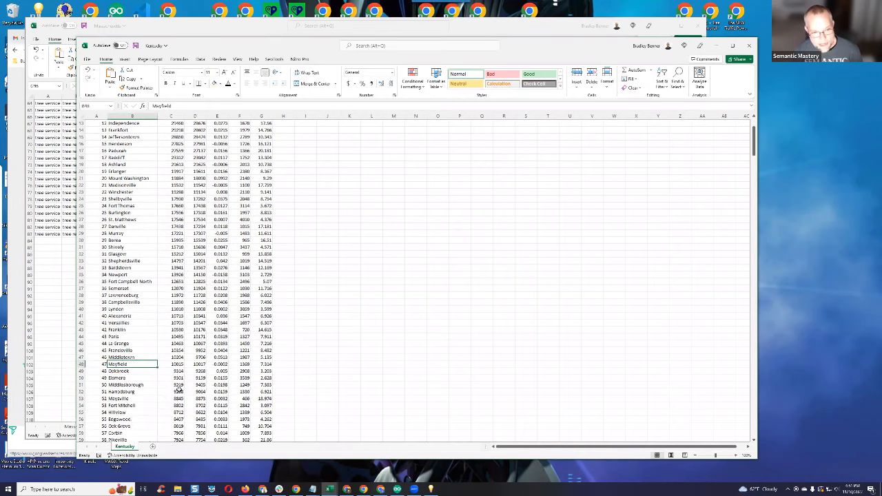
scroll(155, 359, "up", 4)
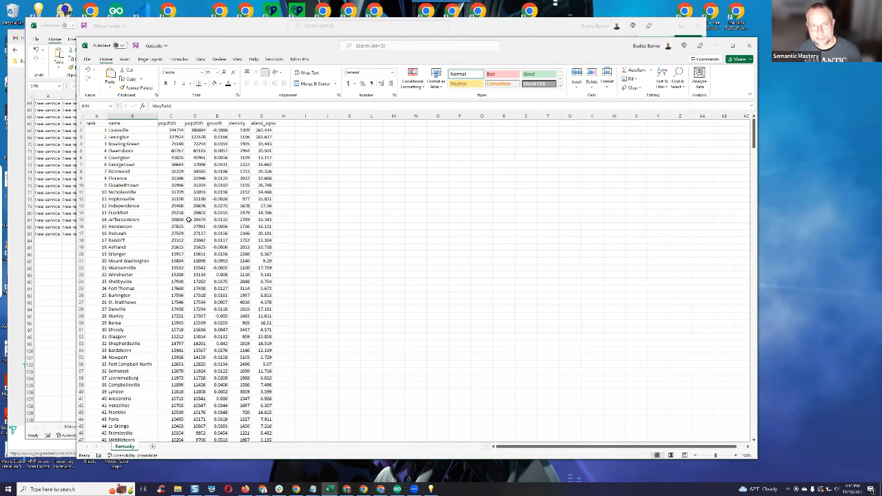
left_click(127, 143, "shift")
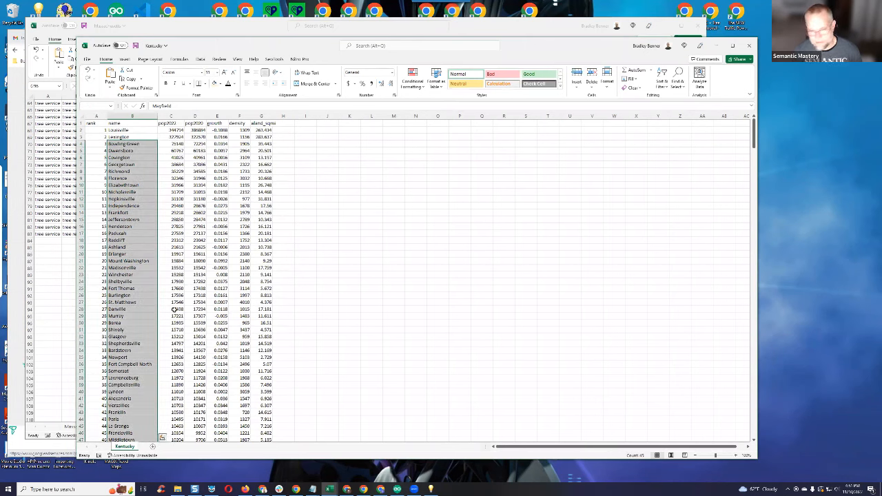
right_click(144, 267)
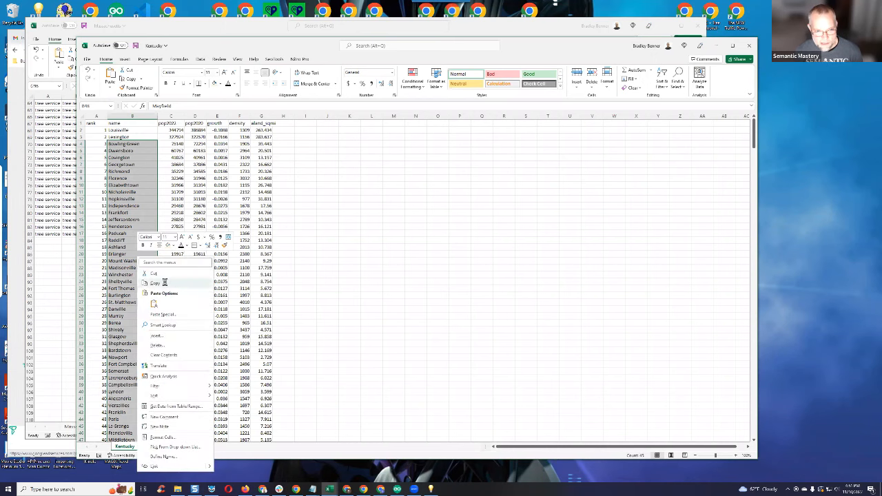
left_click(166, 284)
scroll(165, 287, "down", 8)
Switch to the Chrome browser and open the convertcase.net website in a new tab.
left_click(260, 489)
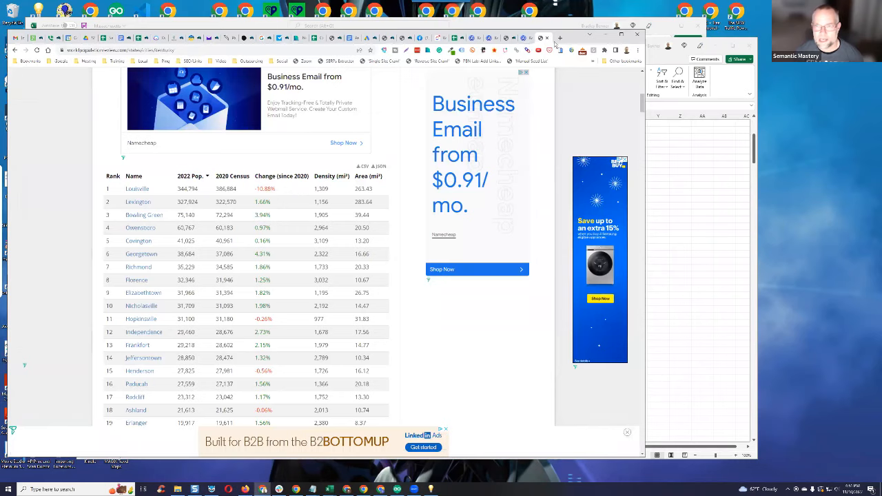
left_click(560, 37)
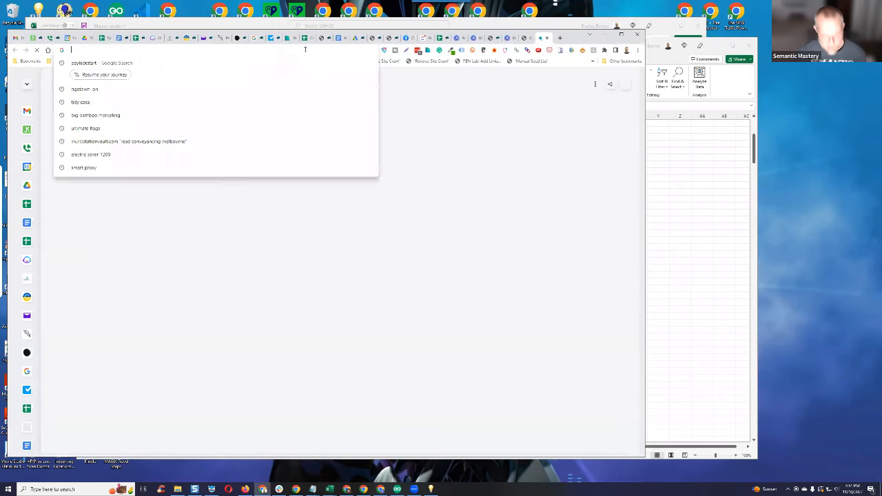
type("conver")
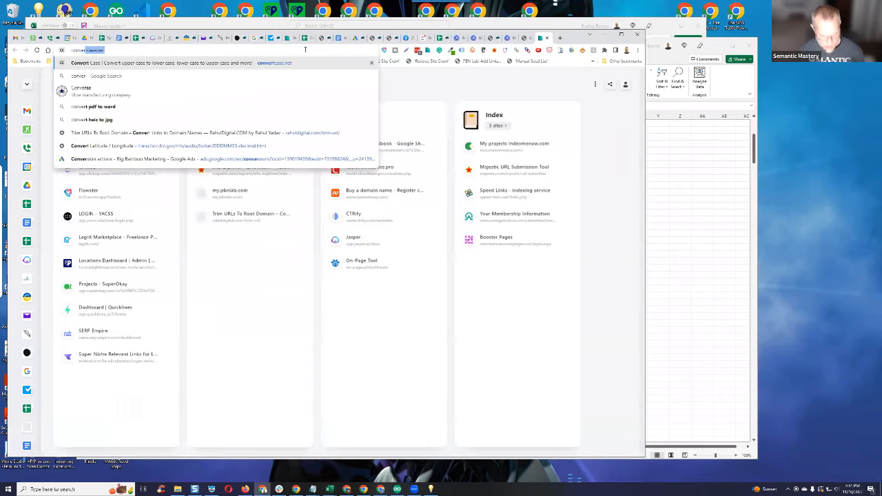
key("Return")
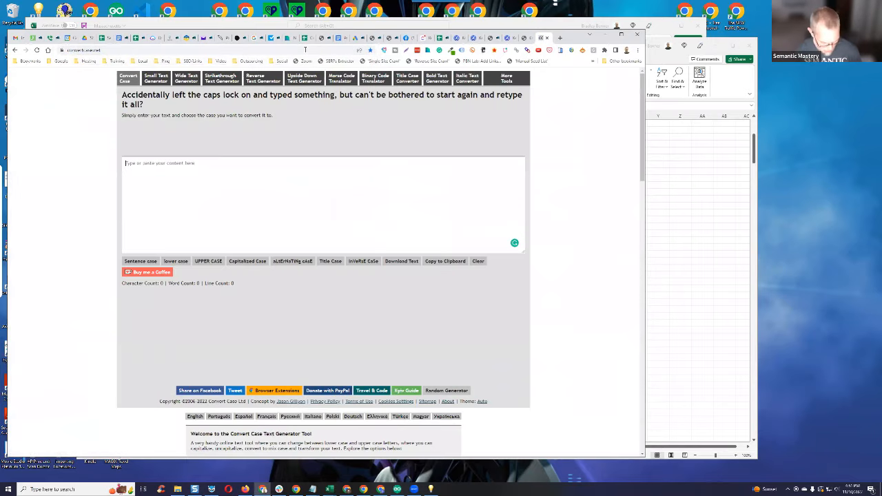
Paste the city list without its trailing blank line, convert it to lower case and copy the converted text.
key("ctrl+v")
key("BackSpace")
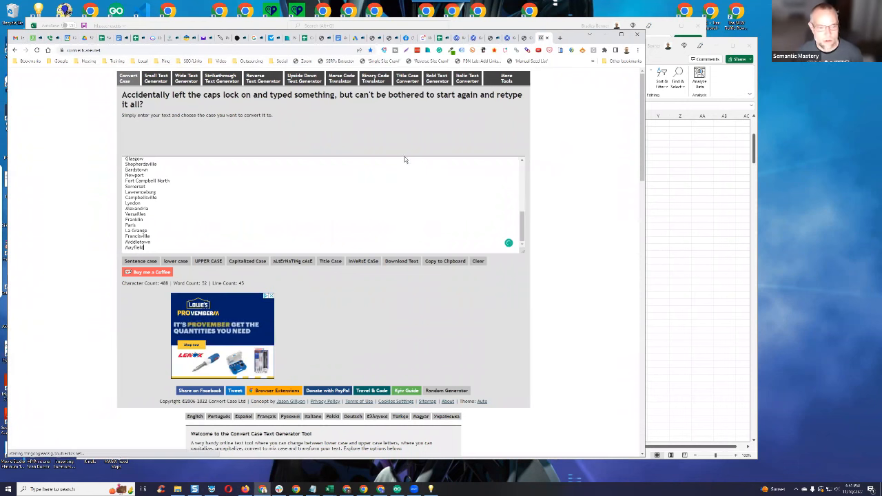
left_click(175, 227)
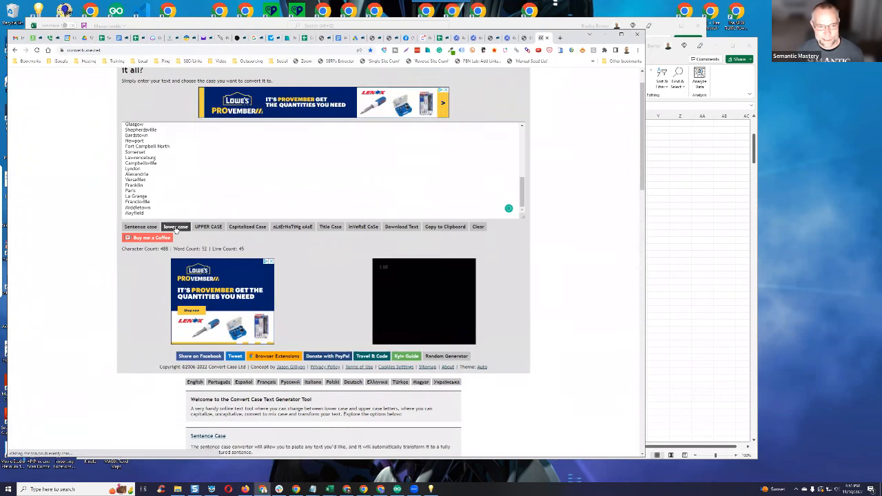
key("ctrl+a")
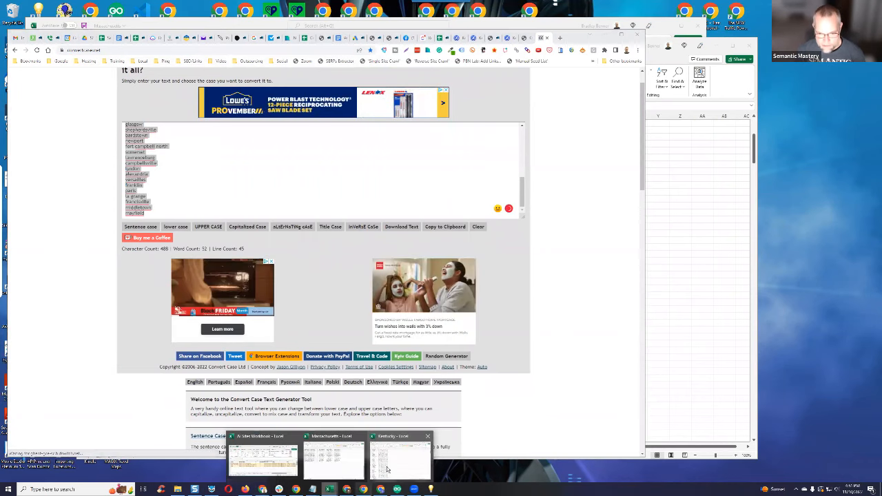
Switch to the Kentucky workbook in Excel, add a new sheet, and paste the lowercase cities from D1 down with the column fitted to them.
left_click(331, 489)
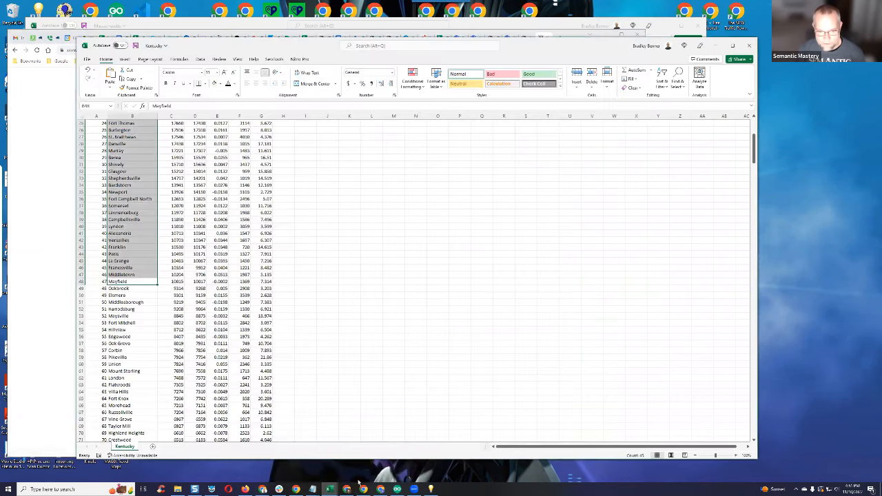
left_click(167, 447)
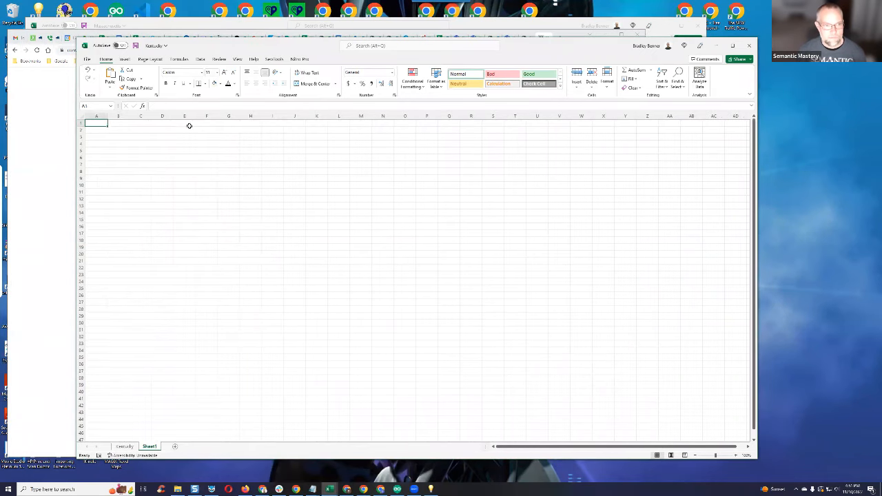
right_click(157, 120)
left_click(176, 171)
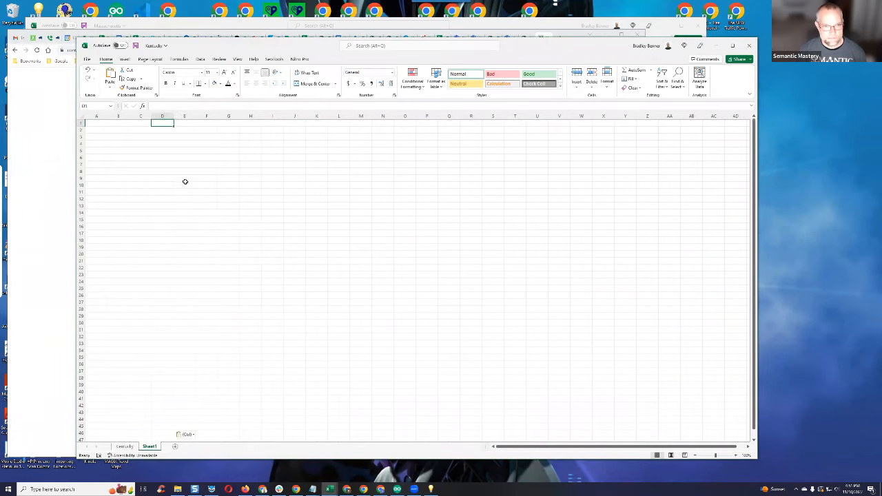
double_click(173, 115)
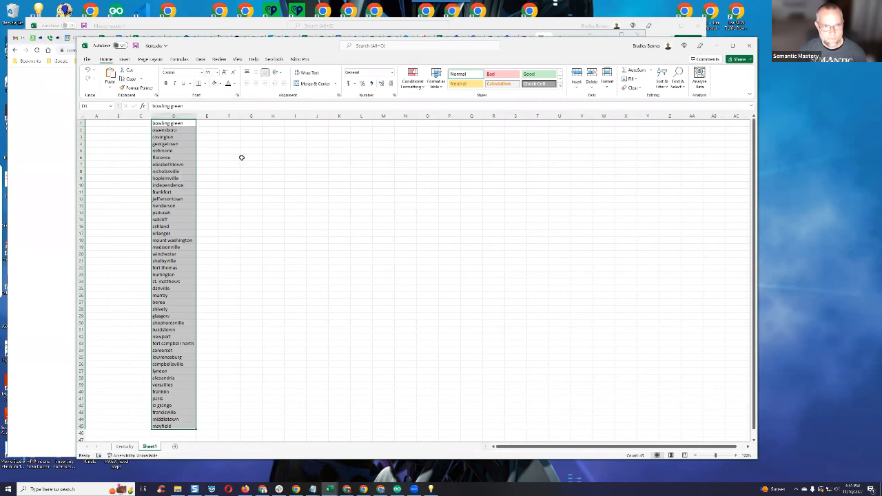
Enter the services tree service, tree removal and tree trimming in cells A1, B1 and C1.
left_click(104, 122)
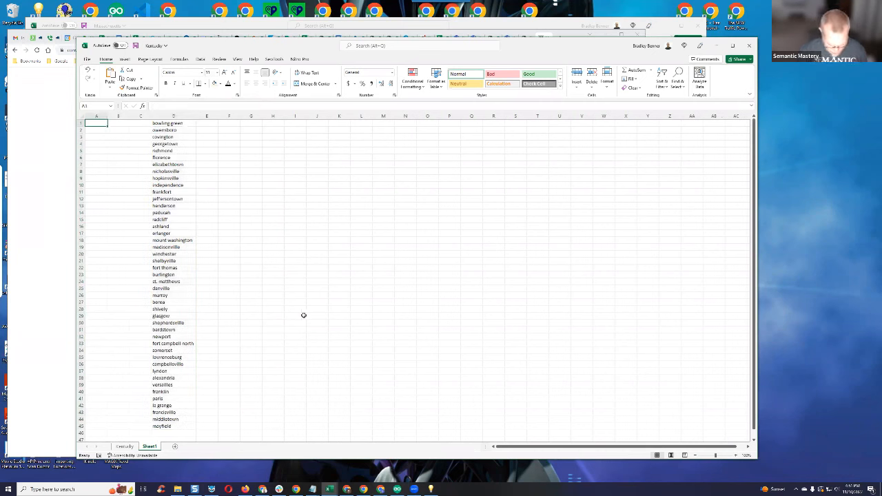
type("tree service")
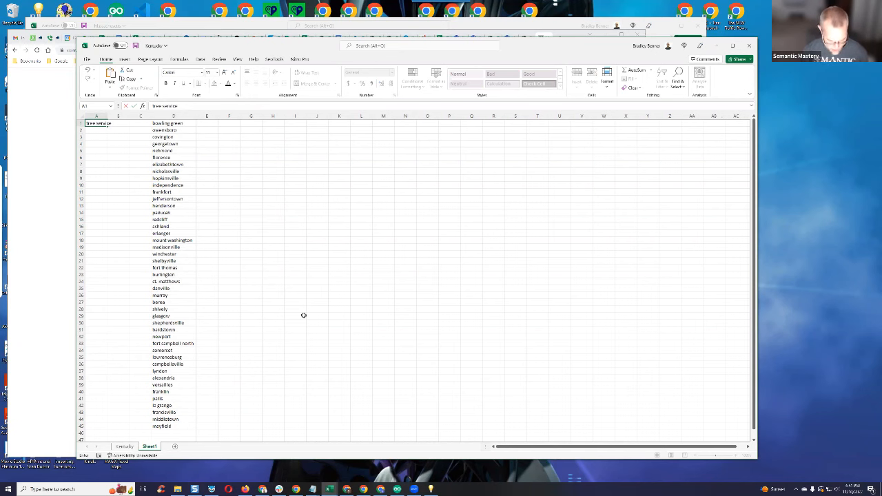
key("Tab")
type("tree removal")
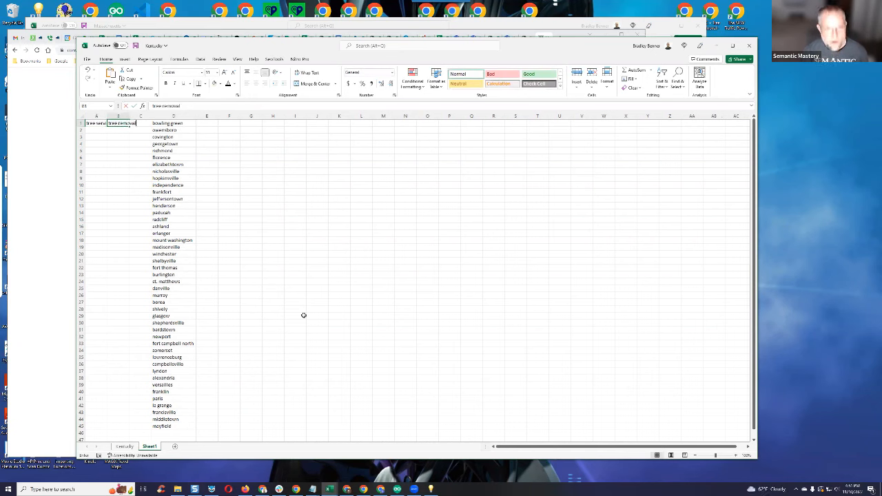
key("Tab")
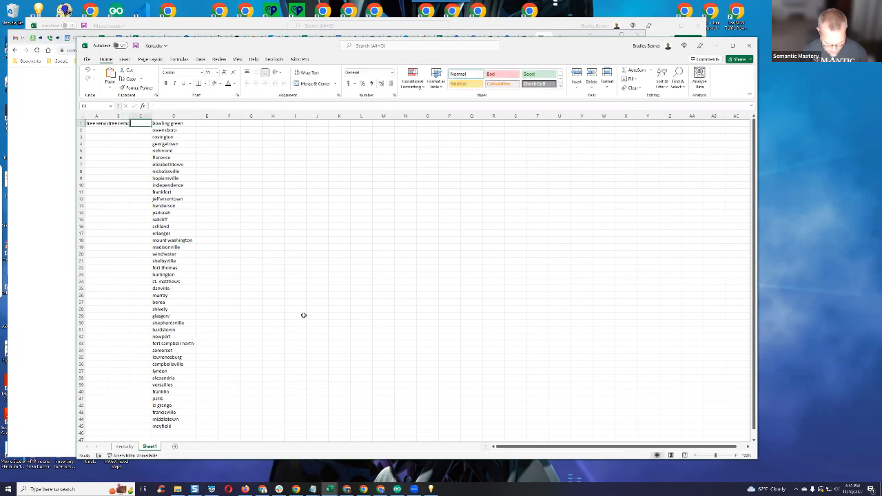
type("tree trimming")
key("Return")
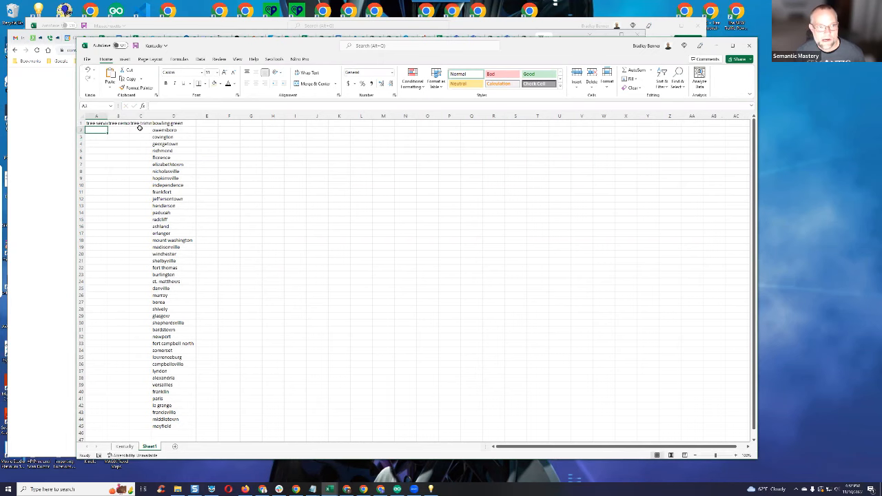
Fit the widths of columns A, B and C to the service names.
left_click(102, 116)
left_click(123, 116)
double_click(107, 116)
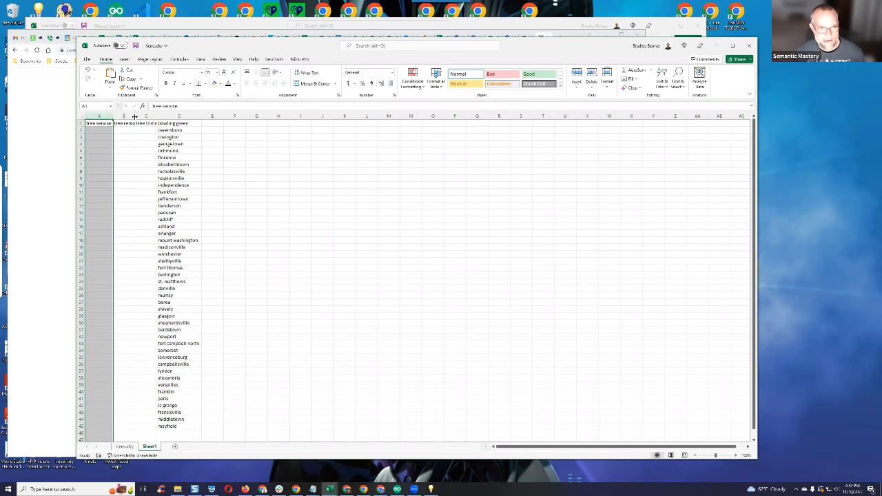
double_click(136, 116)
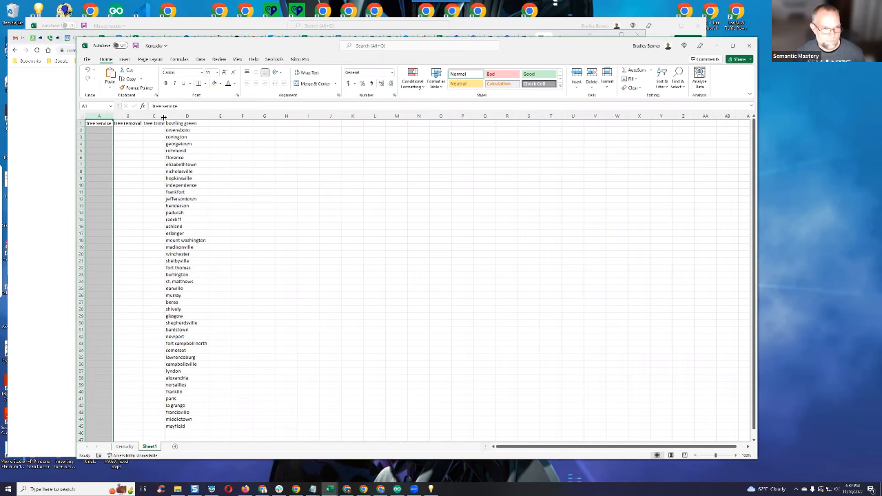
double_click(164, 116)
left_click(240, 162)
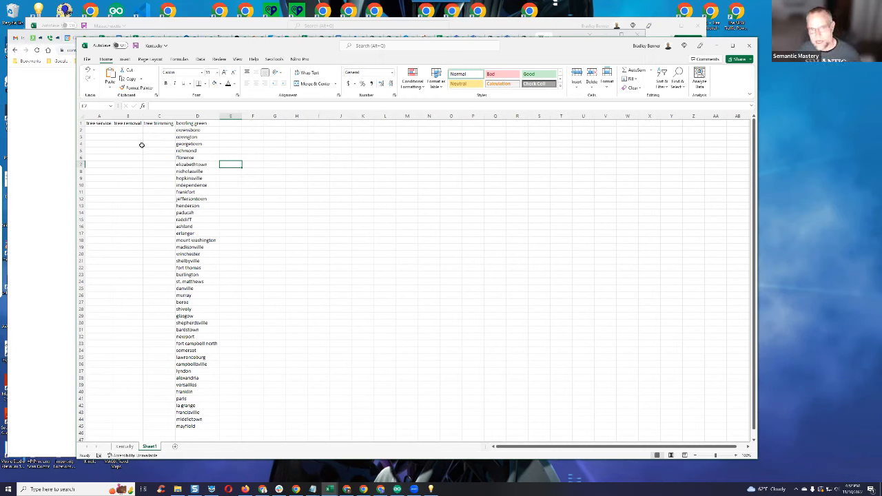
Enter the state abbreviation ky in cell E1 beside the first city.
left_click(231, 123)
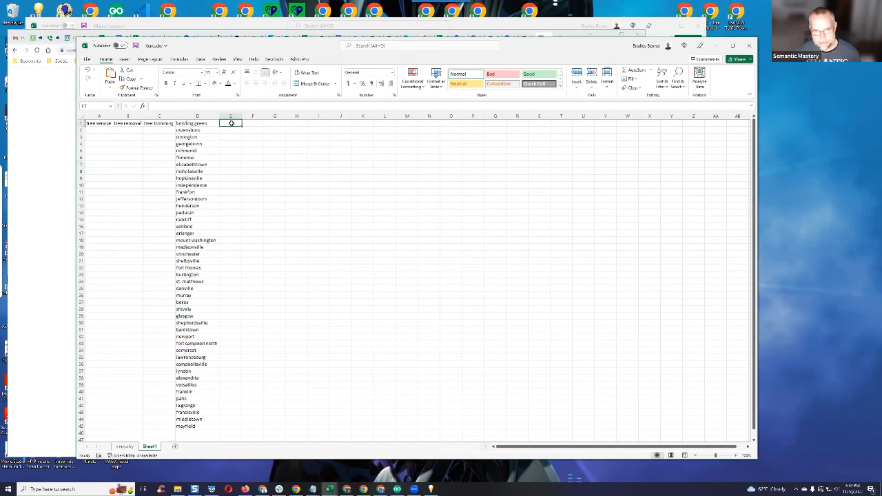
type("k")
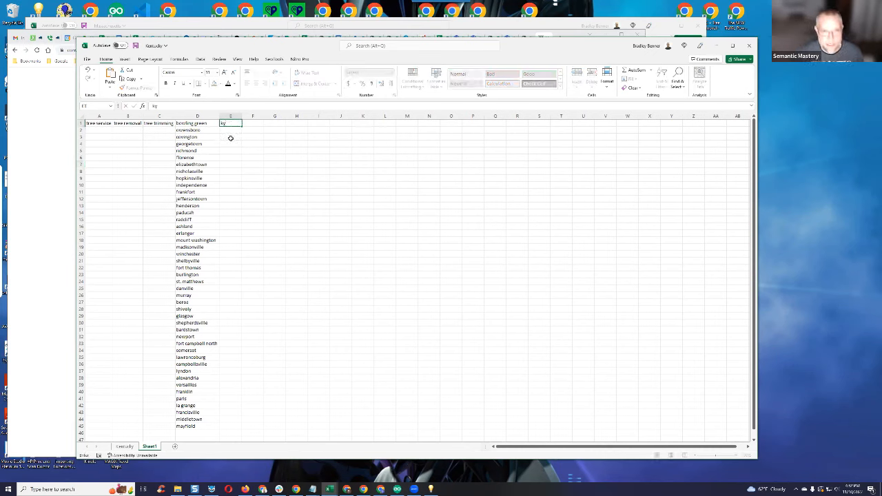
type("y")
left_click(317, 200)
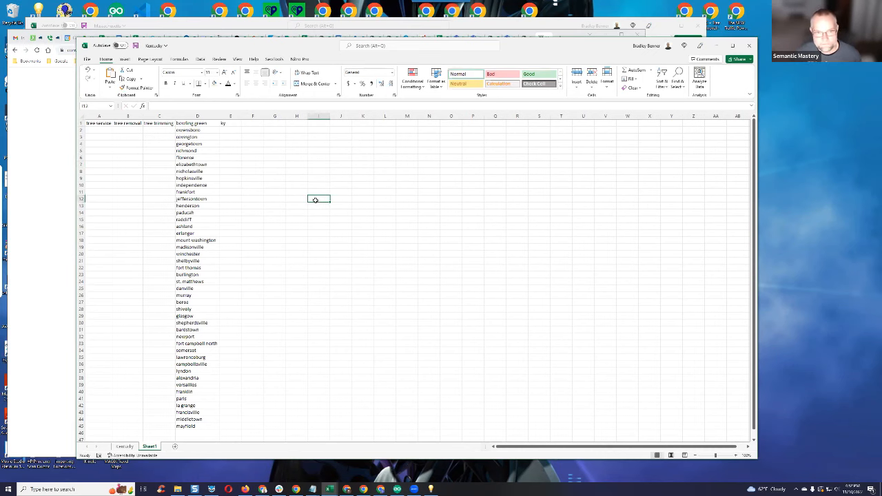
Switch to the Massachusetts workbook and open the formula in F1 that joins service, city and state.
left_click(252, 124)
left_click(335, 489)
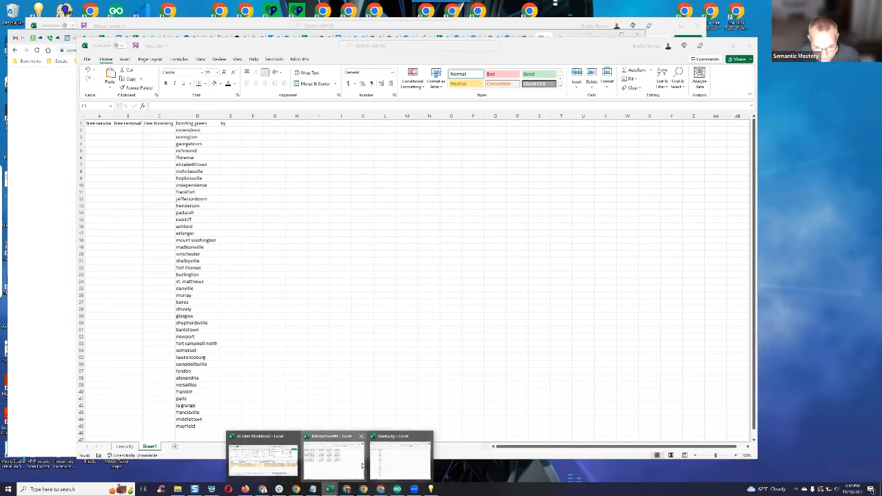
left_click(362, 466)
scroll(367, 199, "up", 10)
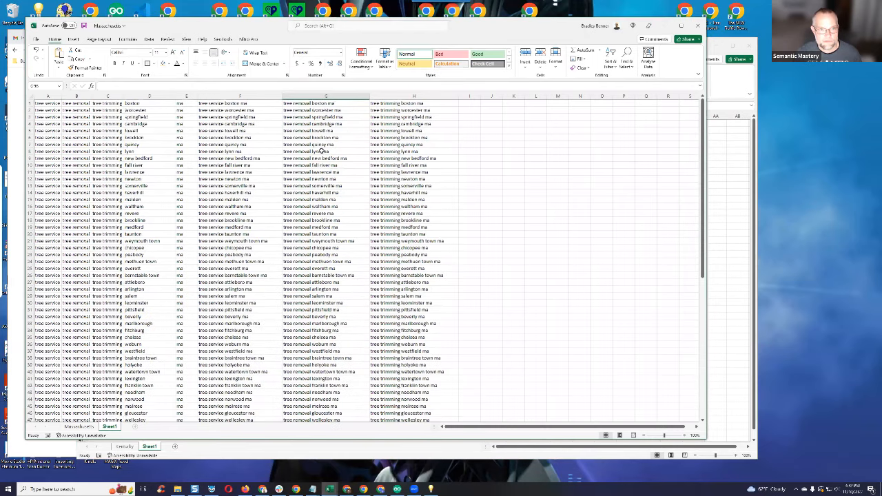
left_click(257, 105)
left_click(251, 86)
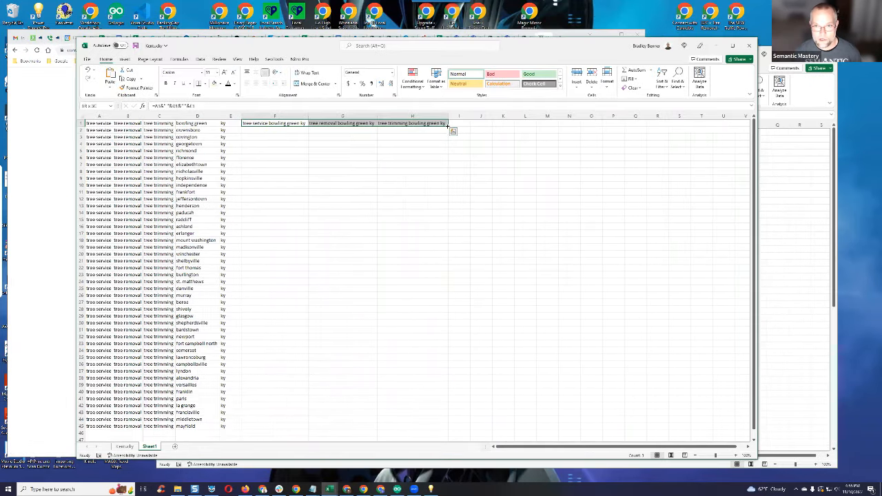
Fill the three keyword formulas in F1:H1 of the Kentucky sheet down to row 45 and fit column F to its contents.
left_click_drag(448, 125, 458, 427)
left_click(537, 323)
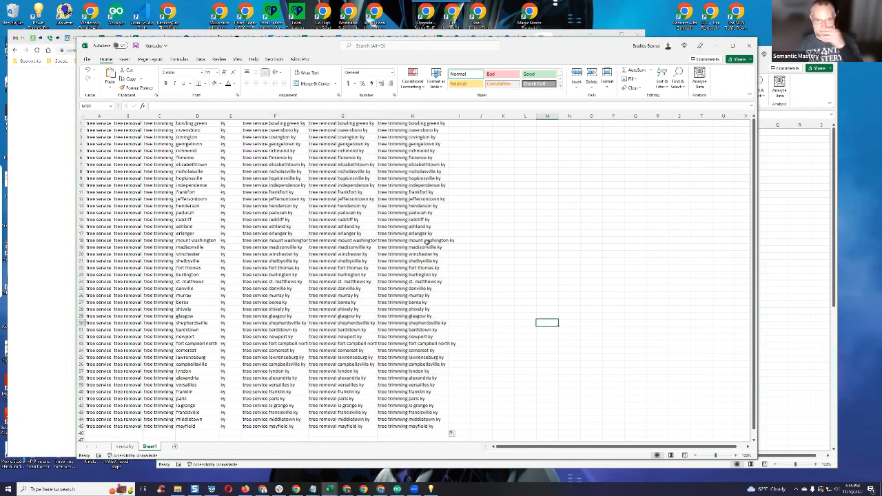
double_click(307, 117)
left_click(438, 185)
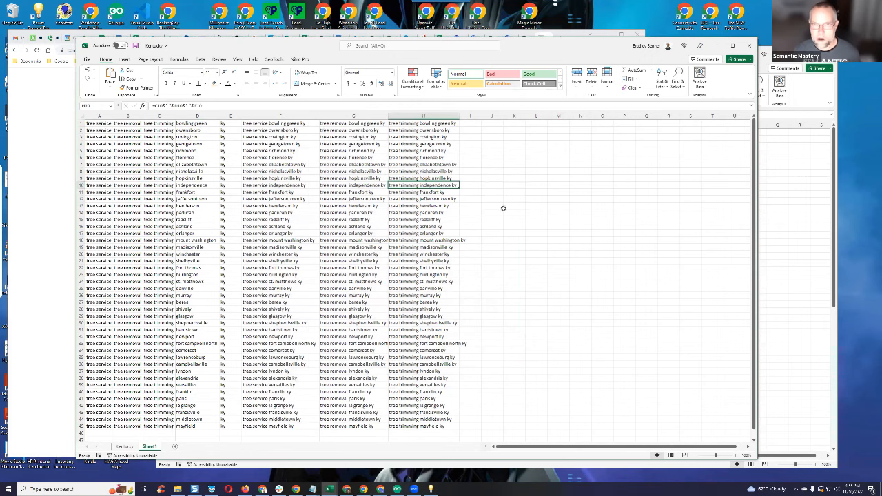
Switch to WriterZen in Chrome and start a new project in the Keyword Importer.
left_click(53, 133)
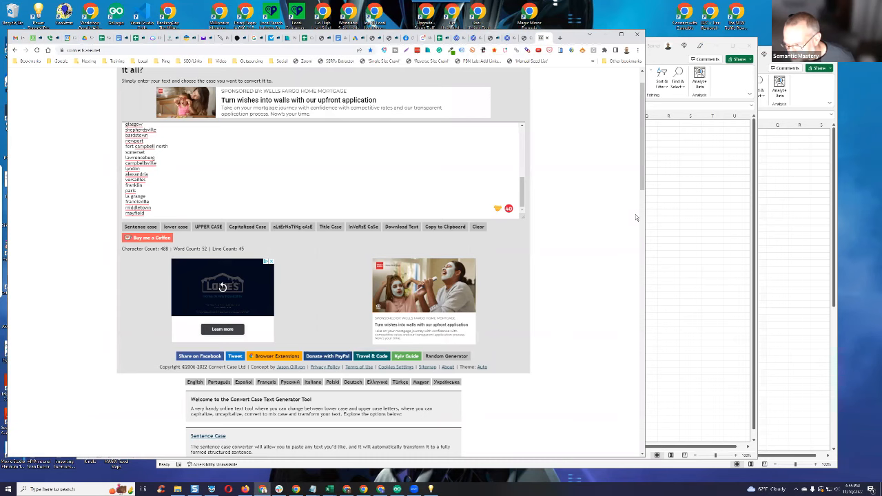
scroll(635, 215, "up", 1)
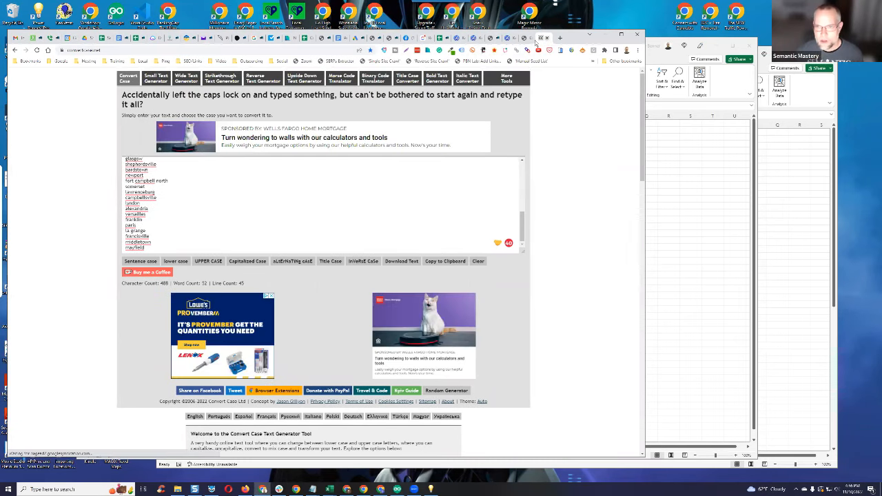
left_click(471, 38)
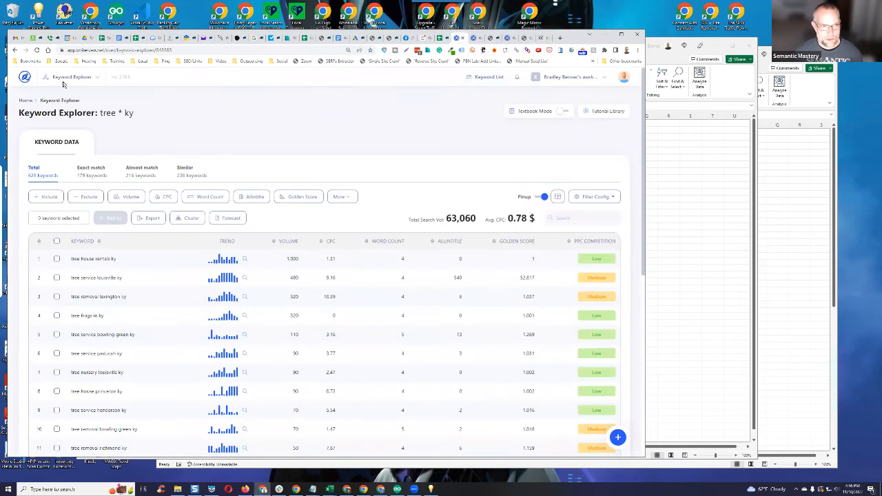
left_click(24, 77)
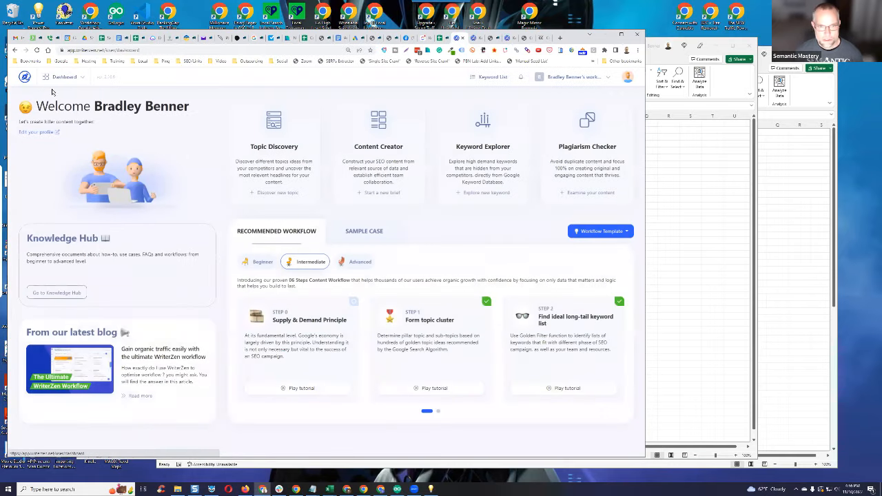
mouse_move(77, 79)
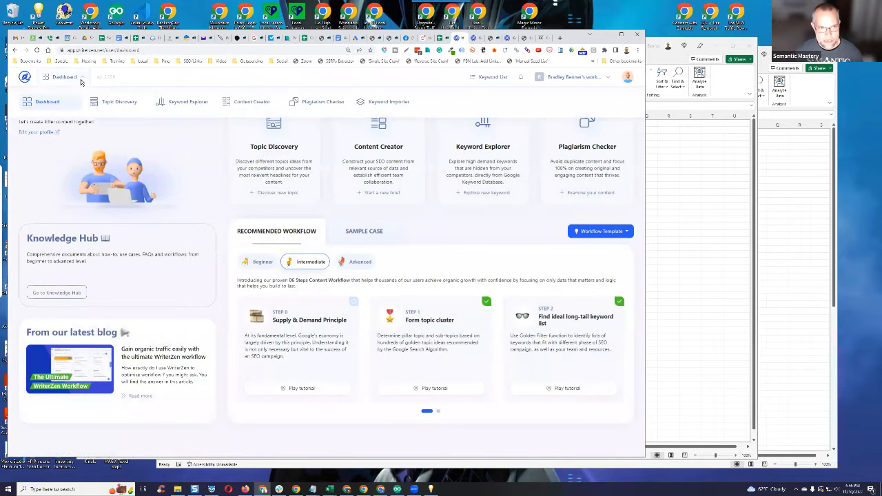
left_click(389, 102)
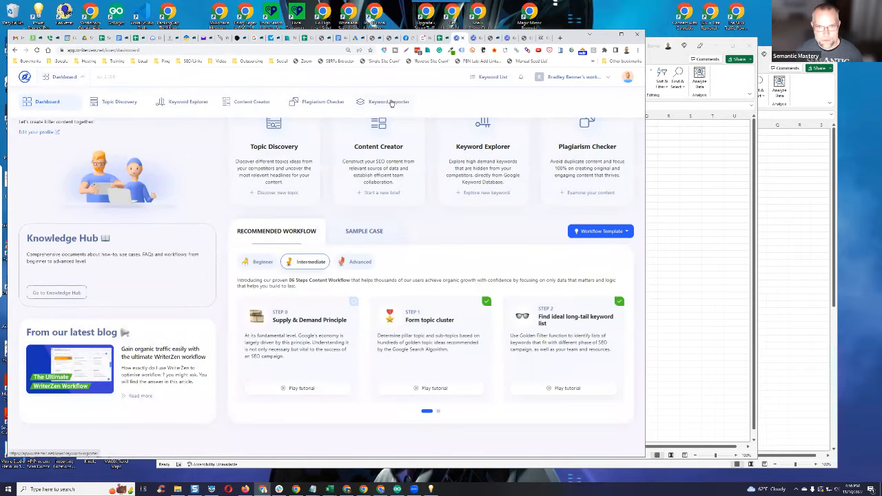
left_click(348, 188)
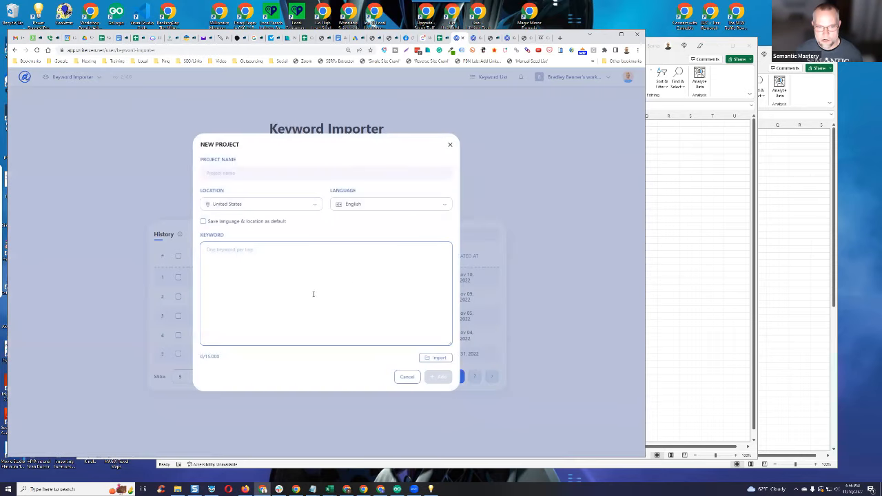
Copy the tree service keywords in F1:F45 of the Kentucky workbook and paste them into the new project's keyword list.
left_click(329, 490)
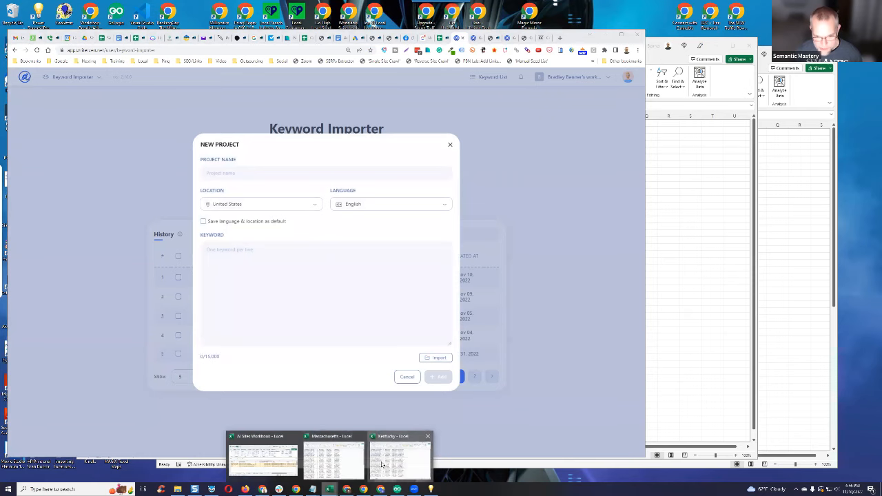
left_click(400, 452)
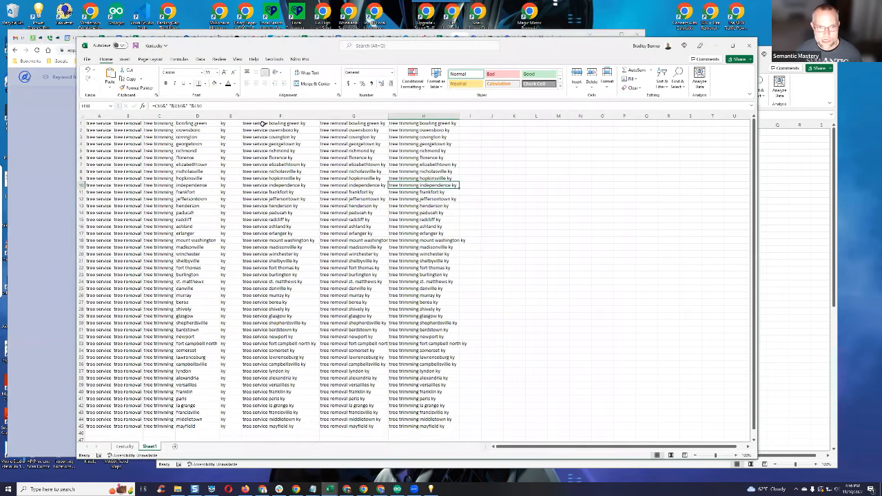
left_click(264, 124)
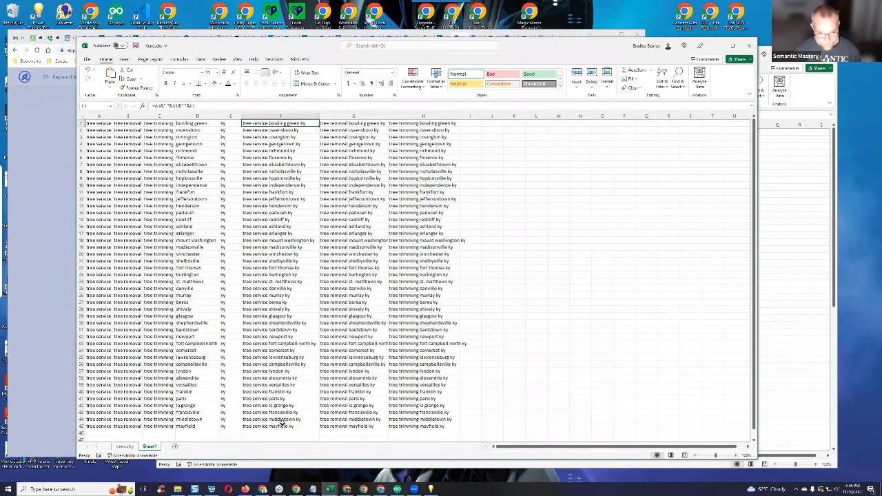
key("ctrl+shift+Down")
key("ctrl+c")
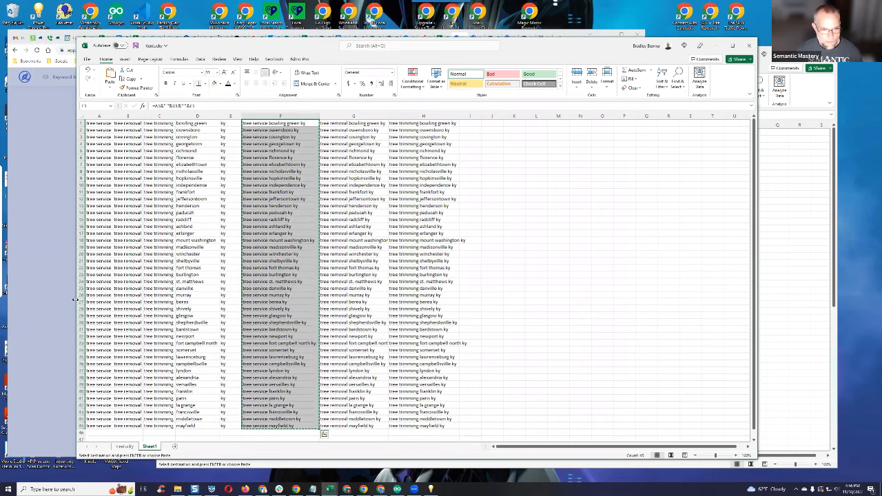
key("alt+Tab")
key("ctrl+v")
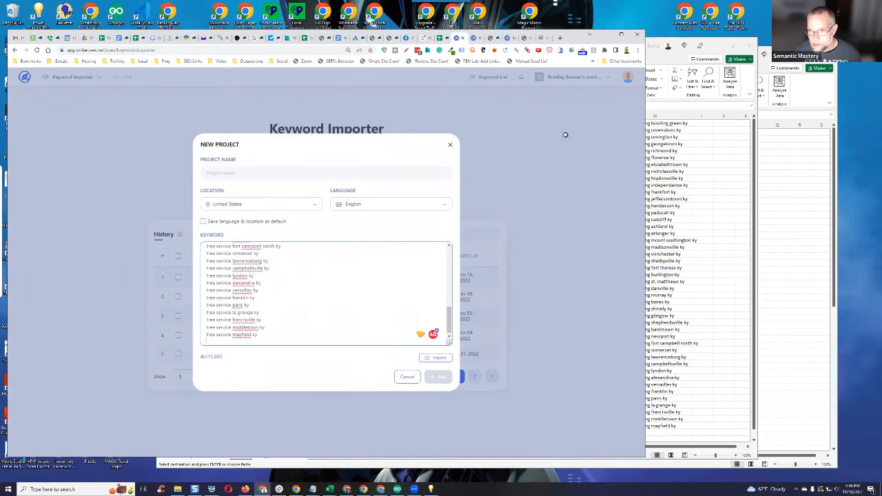
Copy the tree removal keywords in G1:G45 of the Kentucky workbook and append them to the project's keyword list.
key("alt+Tab")
scroll(586, 134, "up", 1)
left_click(585, 122)
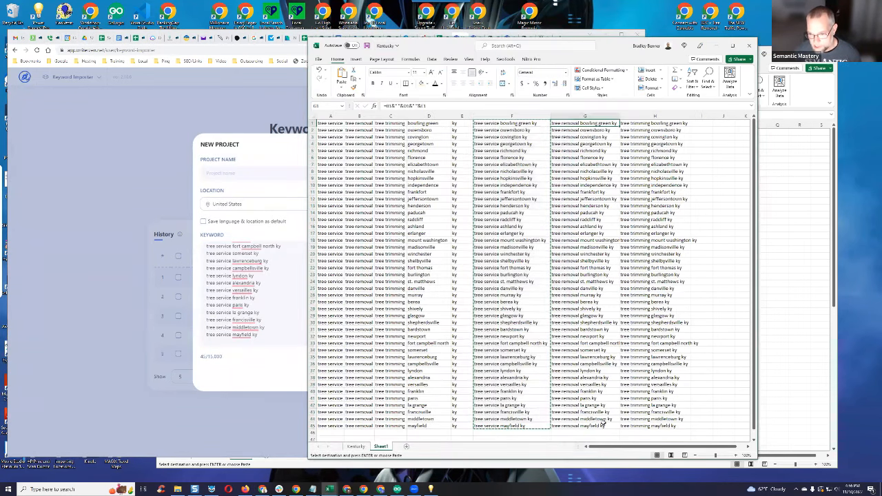
left_click(603, 426, "shift")
key("ctrl+c")
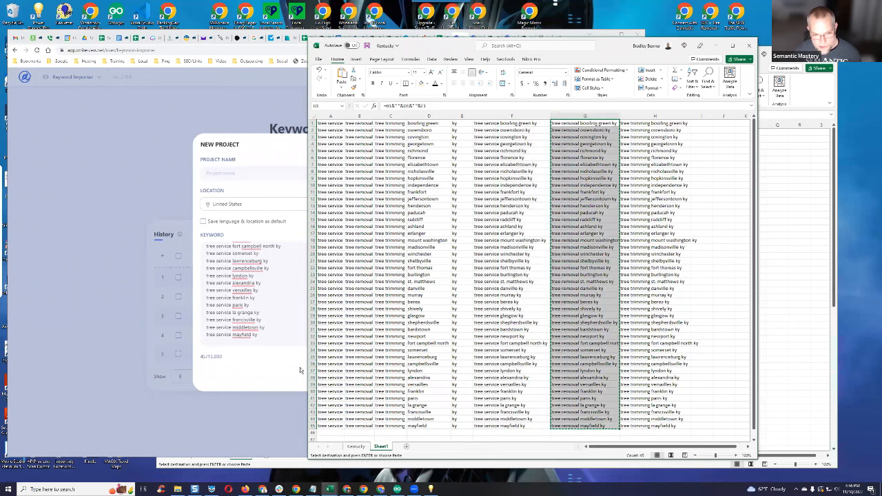
left_click(245, 340)
key("ctrl+v")
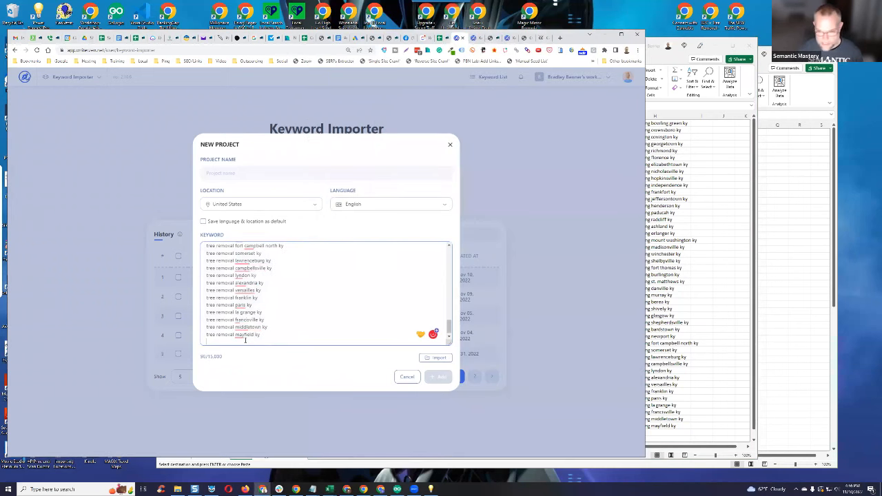
Copy the tree trimming keywords in H1:H45 of the Kentucky workbook and append them to the WriterZen project's keyword list.
left_click(689, 269)
left_click(653, 123)
left_click(661, 425, "shift")
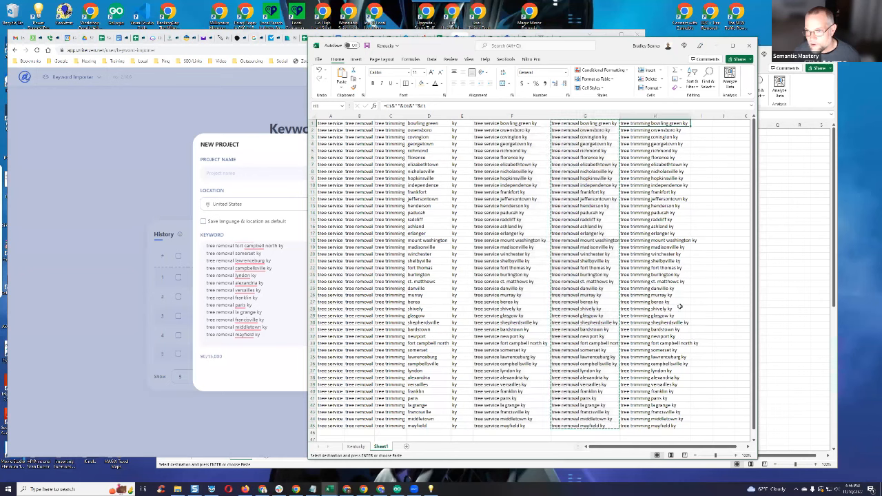
left_click(660, 424, "shift")
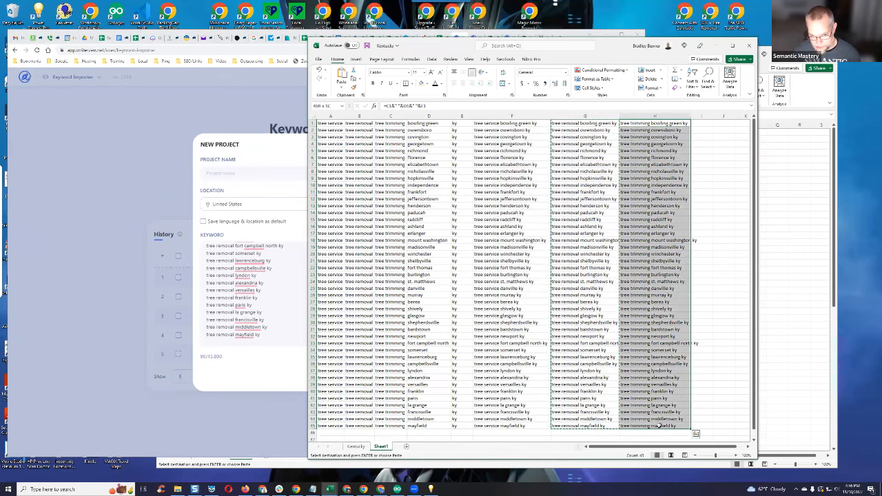
key("ctrl+c")
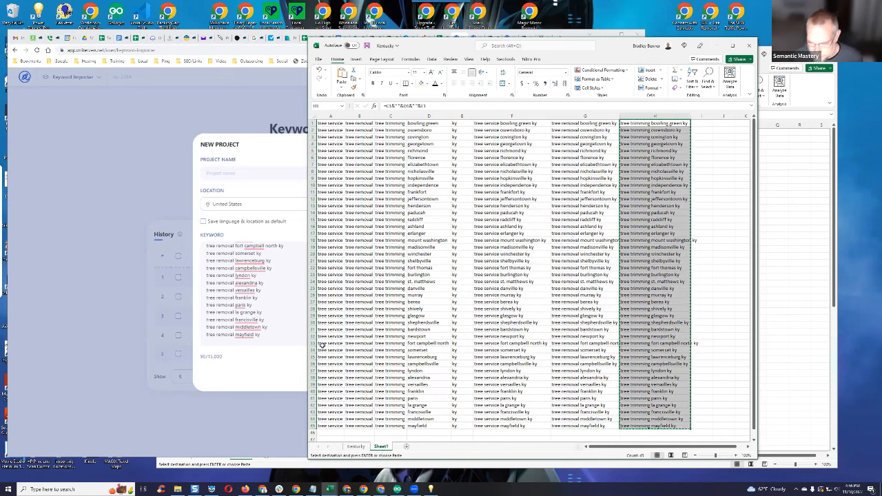
left_click(251, 339)
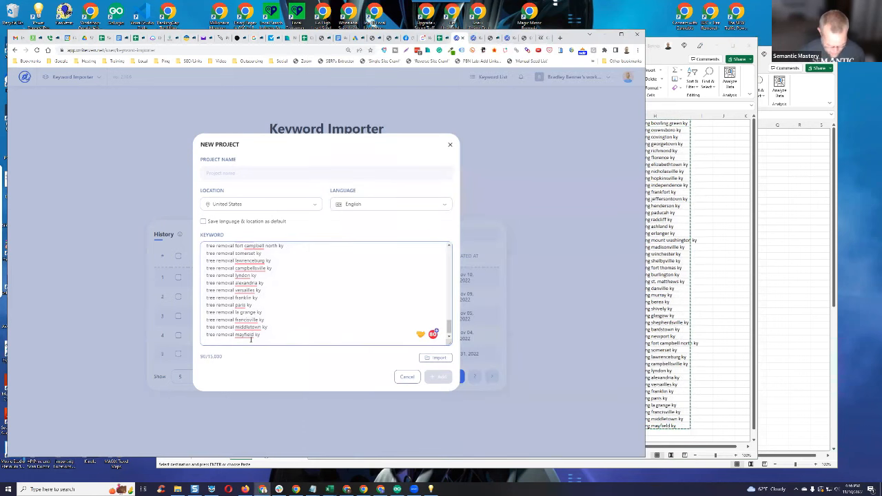
key("ctrl+v")
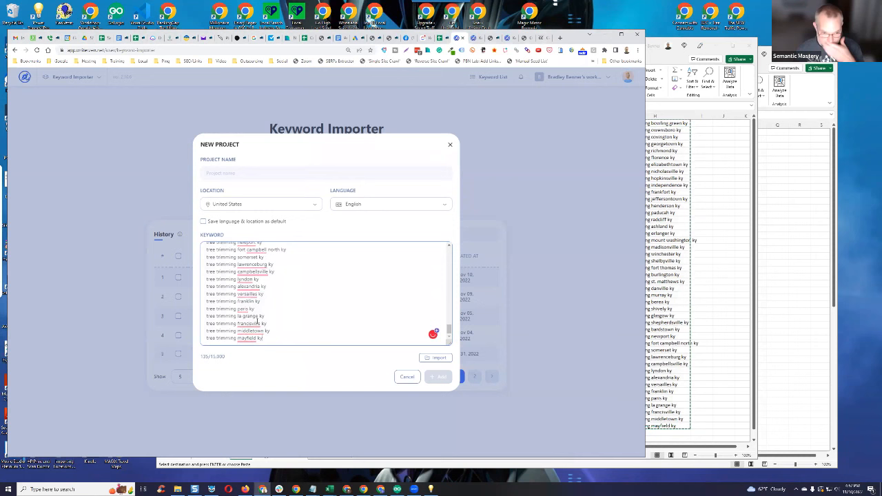
Name the project Tree Service Kentucky and add it with the pasted keywords.
scroll(360, 310, "up", 15)
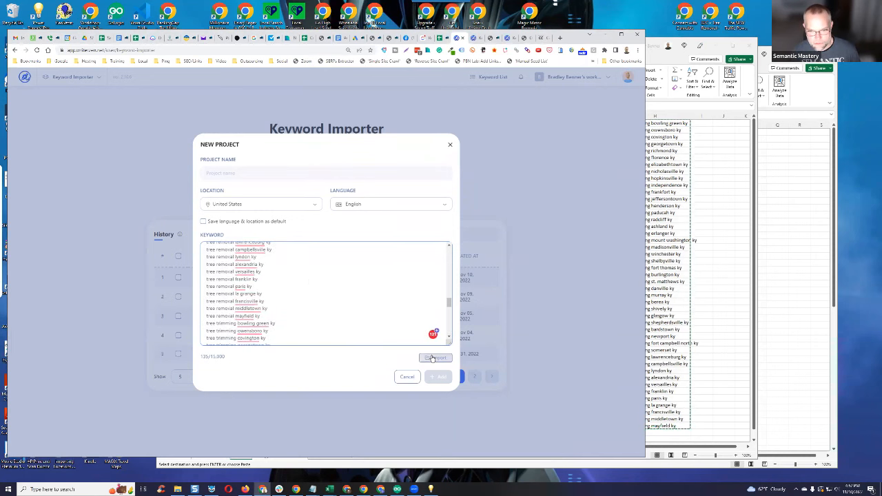
scroll(361, 305, "up", 8)
scroll(364, 306, "up", 3)
left_click(285, 173)
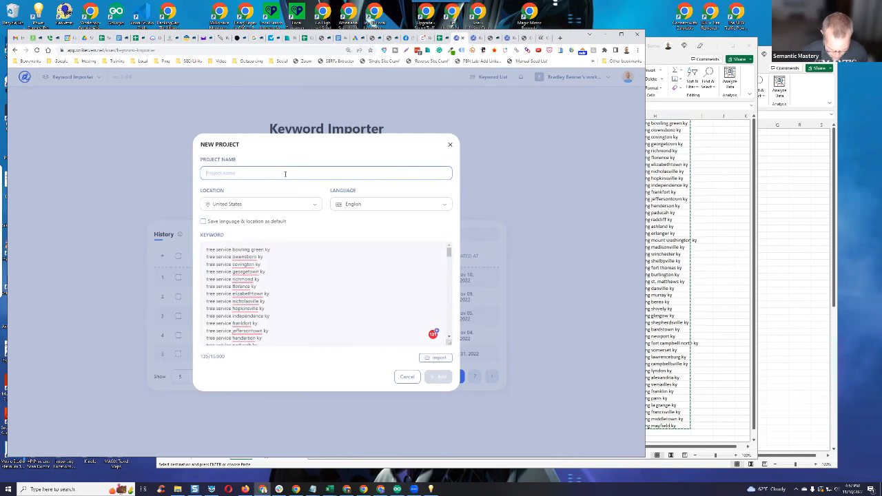
type("tucky")
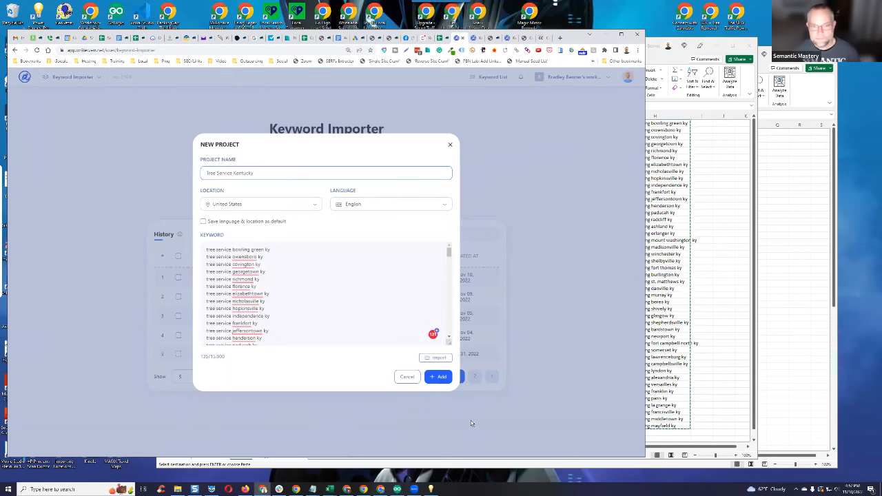
left_click(439, 376)
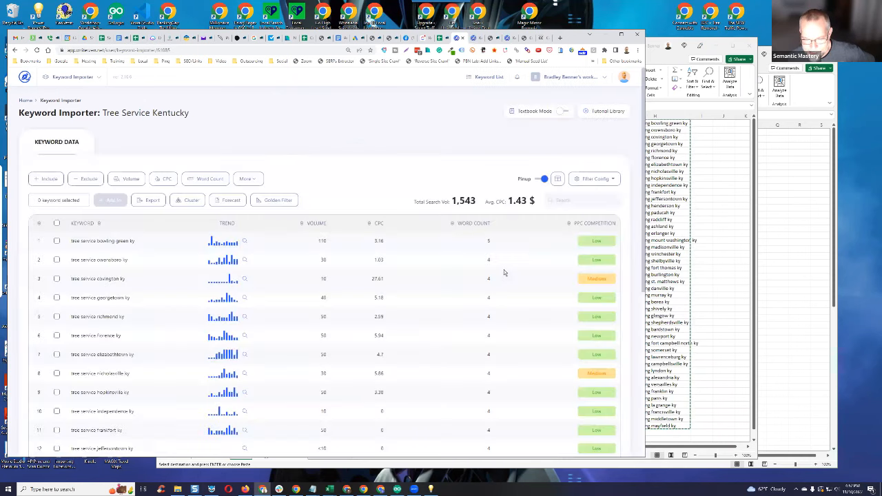
Clear the pending copy range in the Kentucky workbook, return to WriterZen and shift its browser window slightly.
left_click_drag(680, 282, 645, 199)
left_click(637, 219)
key("Escape")
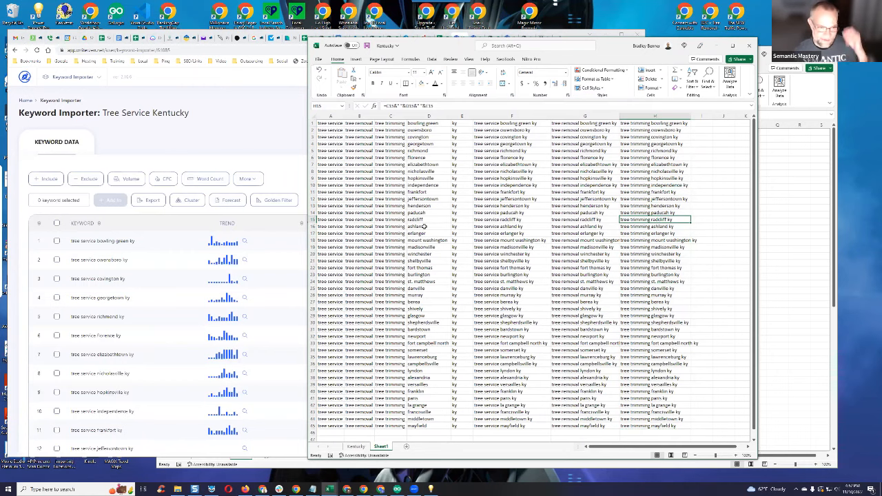
left_click(270, 120)
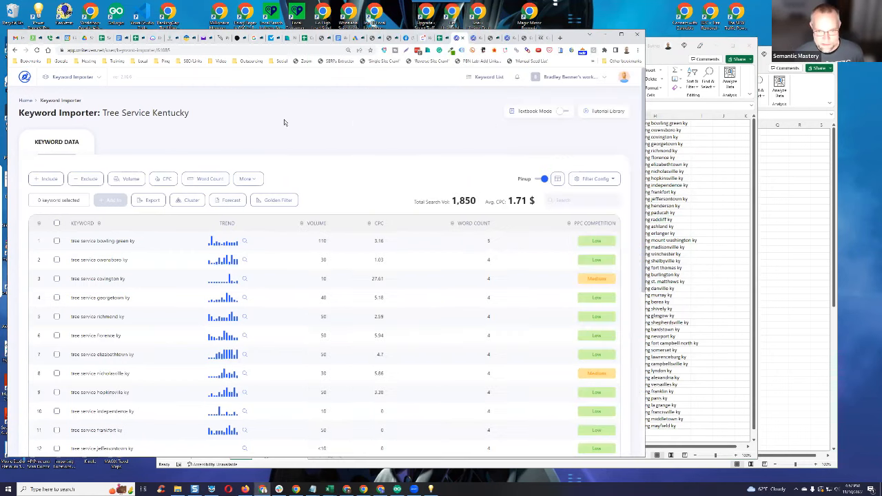
left_click_drag(571, 39, 576, 32)
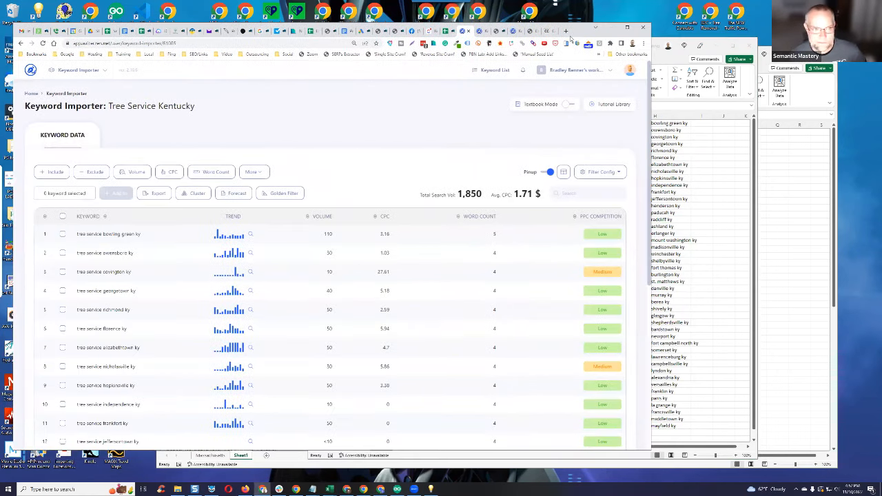
Activate the Golden Filter for the Tree Service Kentucky keywords and accept the keyword credit charge.
left_click(62, 216)
left_click(62, 216)
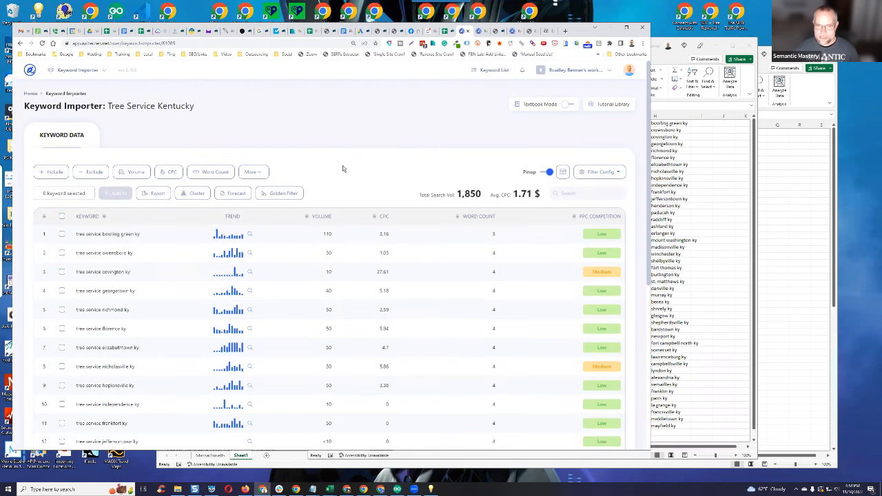
left_click(281, 192)
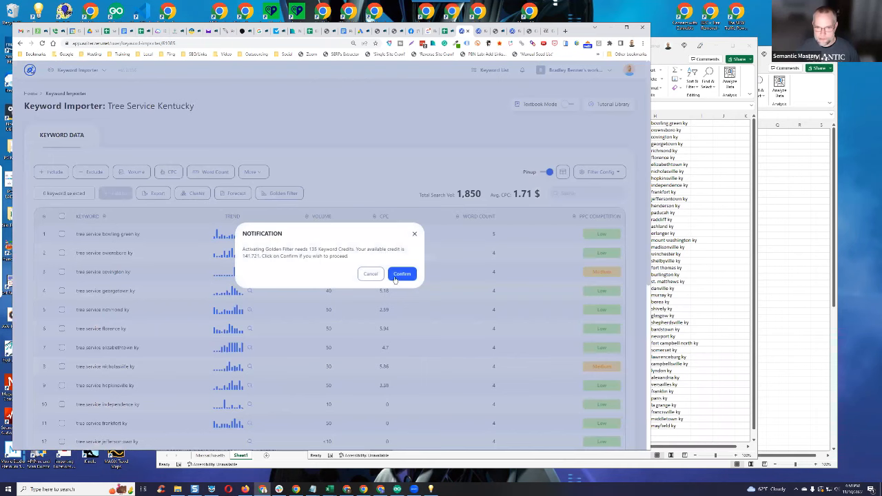
left_click(402, 275)
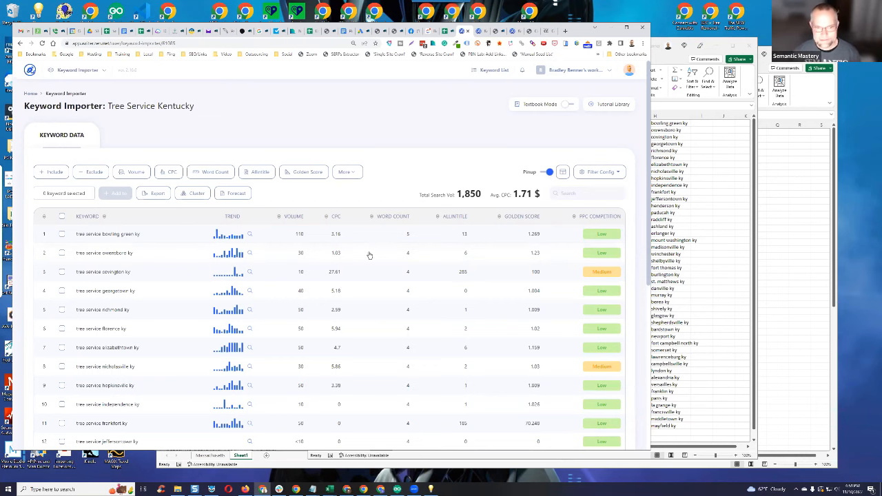
Look over the allintitle and golden score columns and sort the keywords by search volume from highest to lowest.
scroll(486, 241, "down", 1)
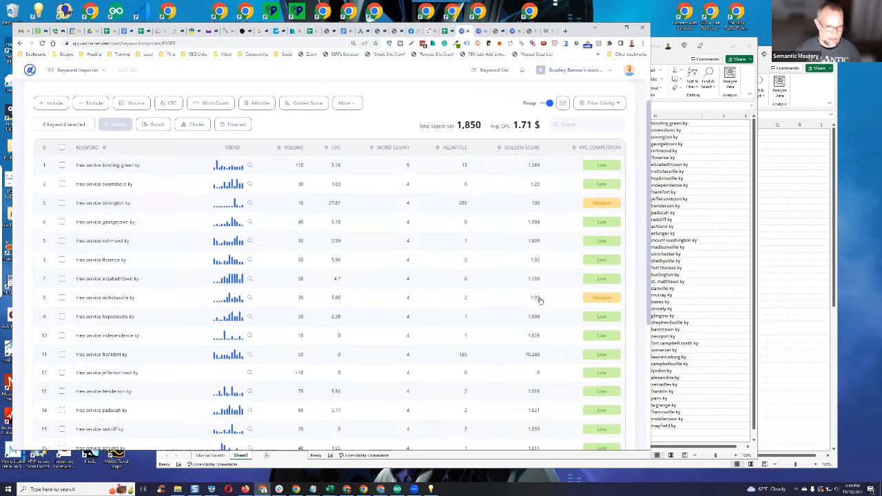
scroll(331, 414, "up", 1)
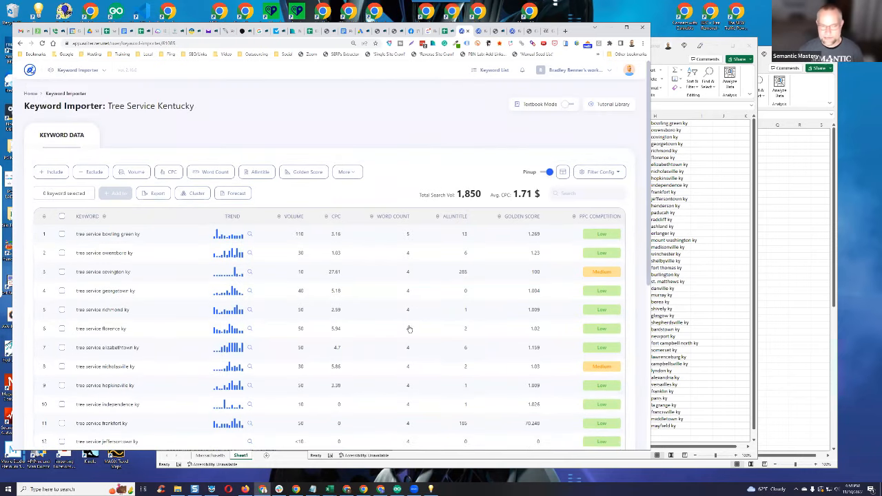
scroll(520, 233, "down", 1)
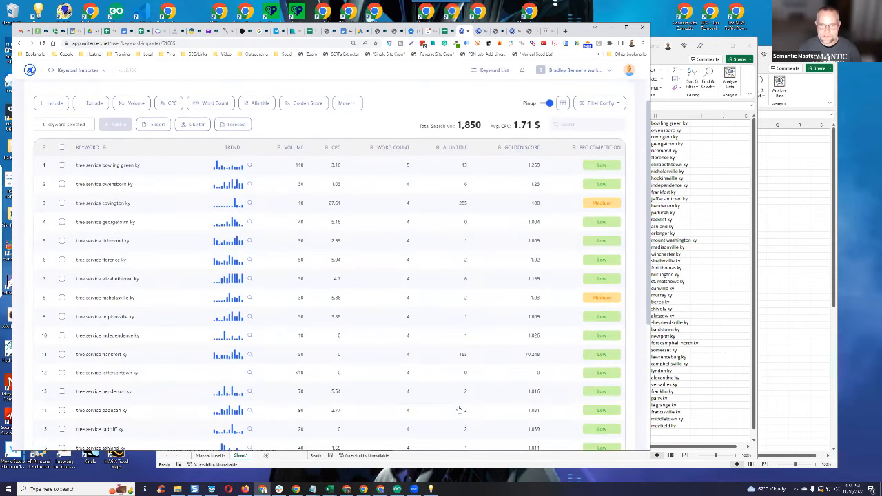
scroll(459, 409, "up", 1)
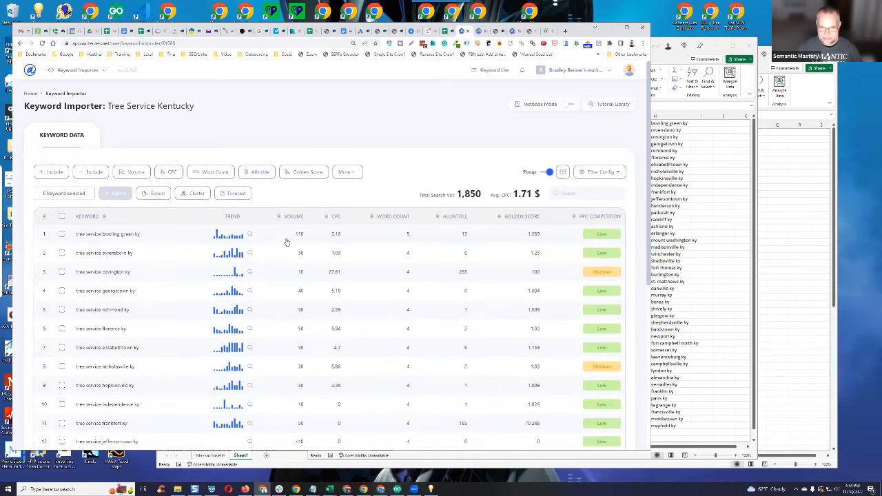
left_click(279, 218)
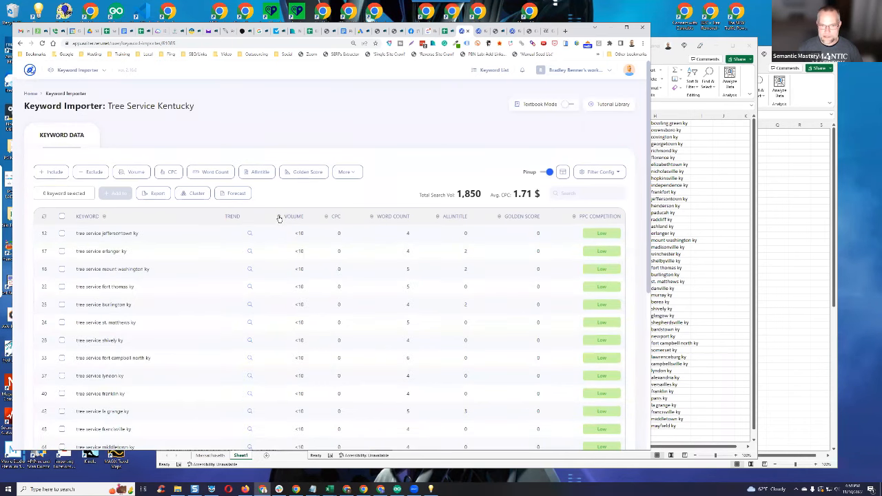
left_click(279, 219)
Examine the volume, CPC, allintitle and golden score of the volume-sorted keywords, with a glance at the Kentucky workbook's keyword columns.
scroll(293, 228, "down", 1)
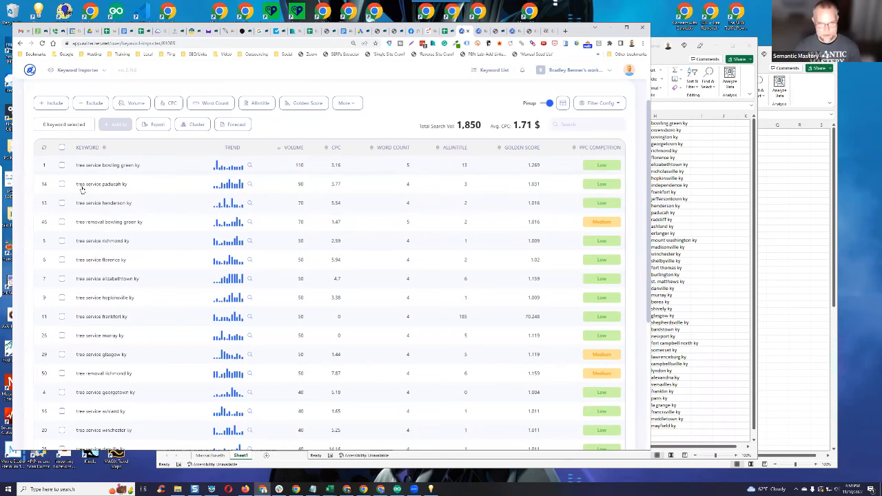
scroll(338, 297, "up", 3)
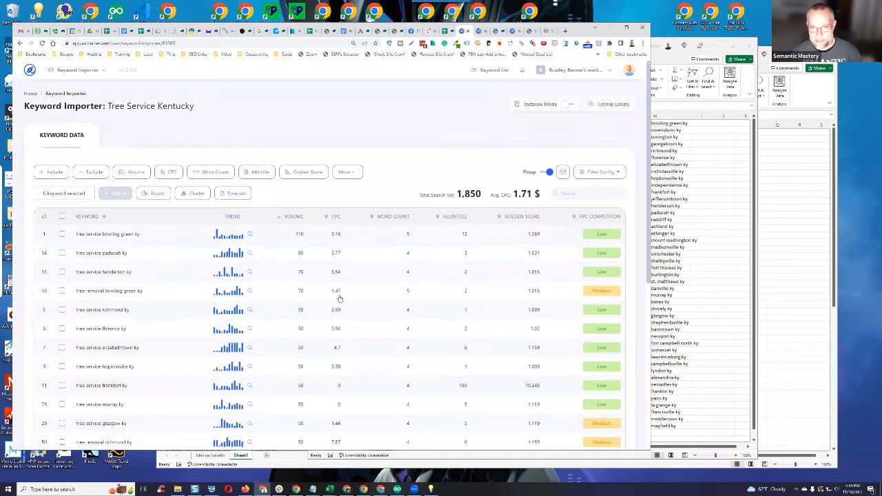
scroll(431, 283, "down", 5)
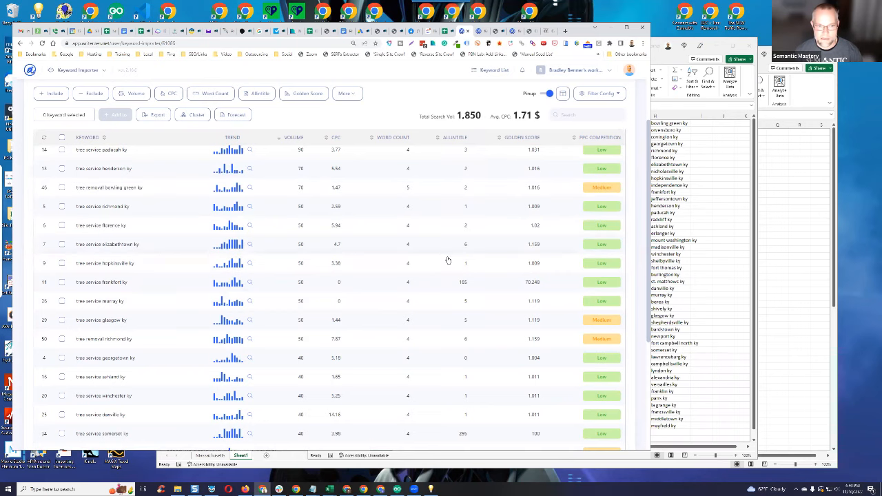
scroll(448, 259, "up", 2)
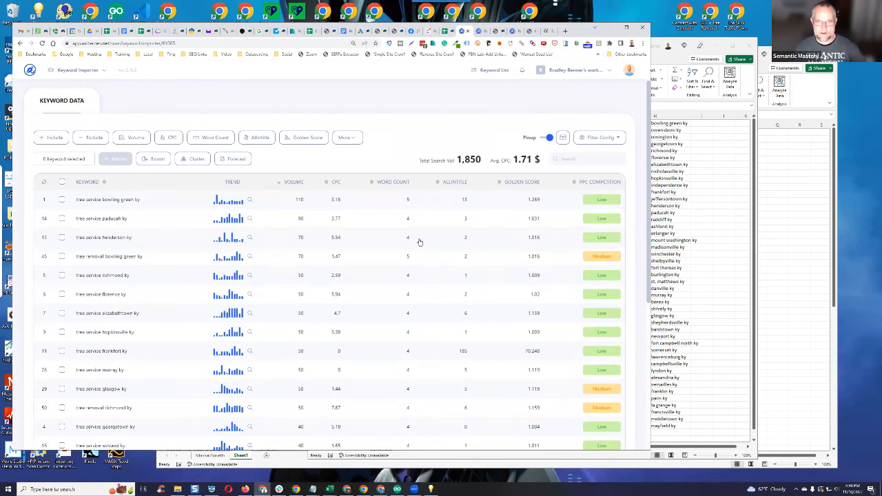
left_click(703, 252)
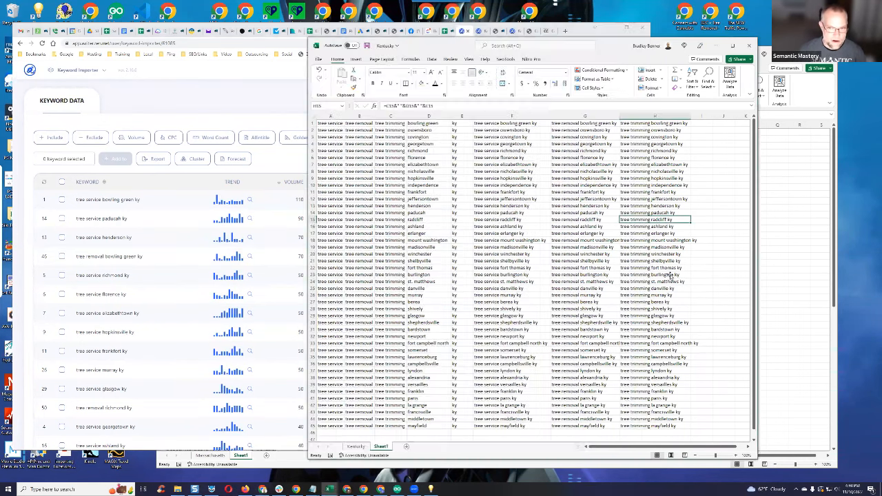
left_click(252, 91)
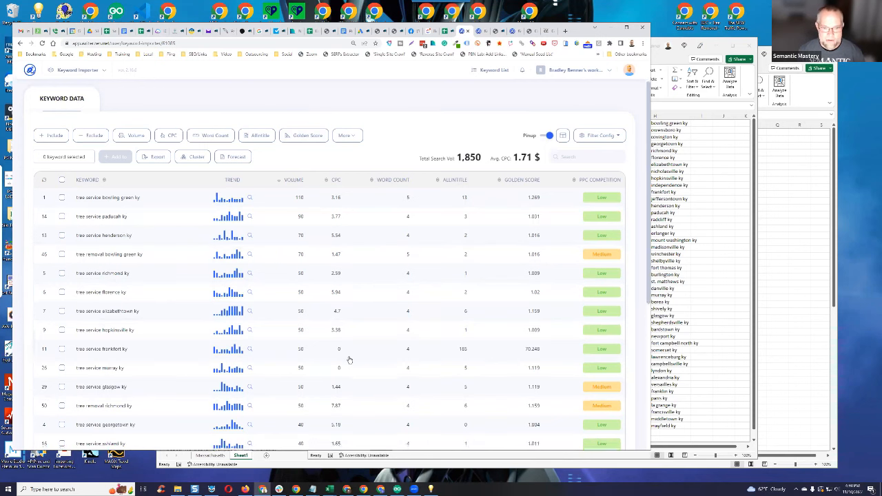
scroll(344, 359, "down", 5)
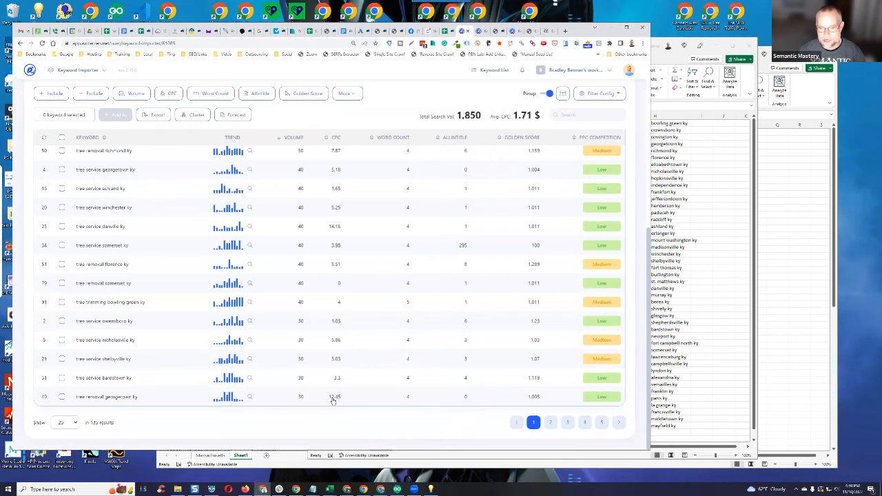
scroll(348, 345, "up", 2)
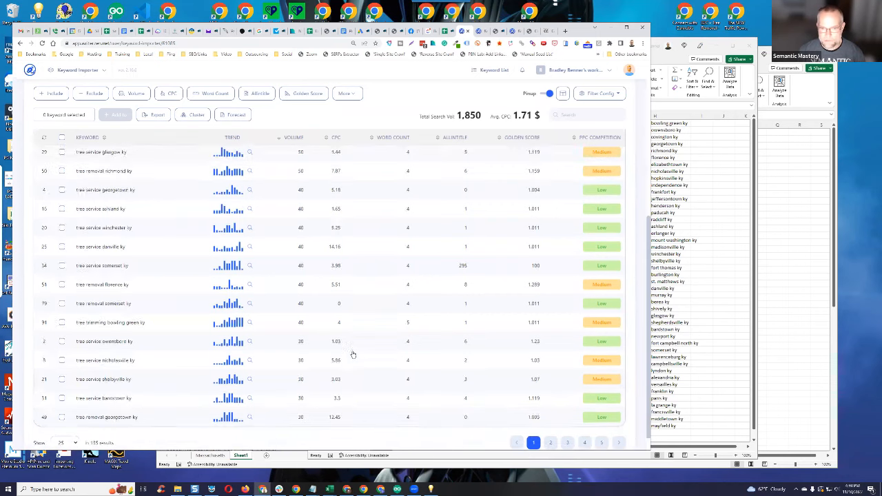
scroll(354, 344, "down", 2)
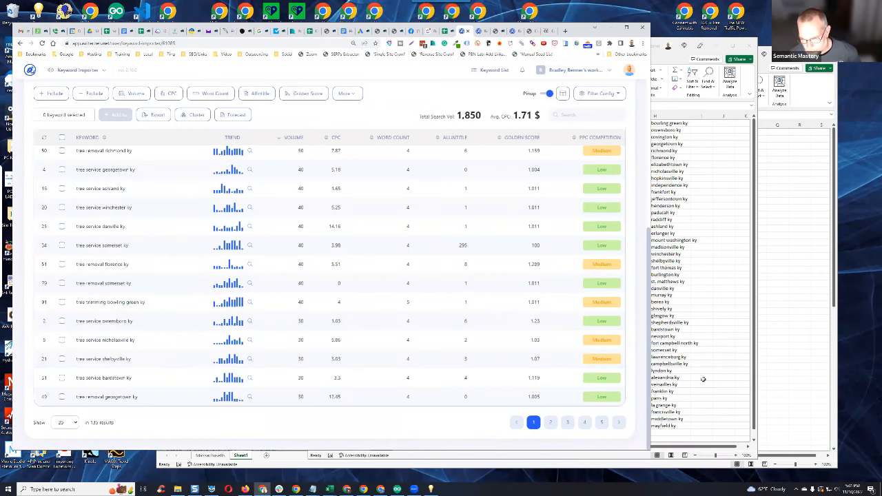
Switch to the Massachusetts workbook and check the last filled keyword row on Sheet1.
left_click(331, 490)
left_click(331, 490)
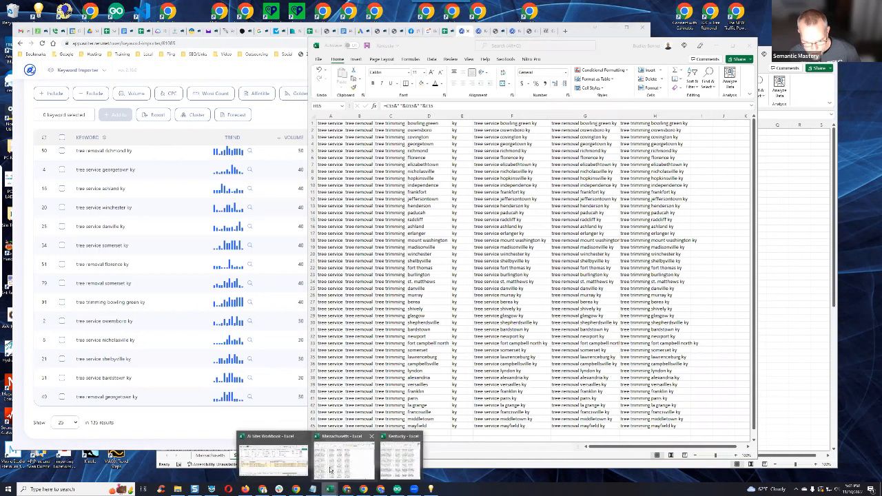
left_click(343, 452)
scroll(351, 374, "down", 19)
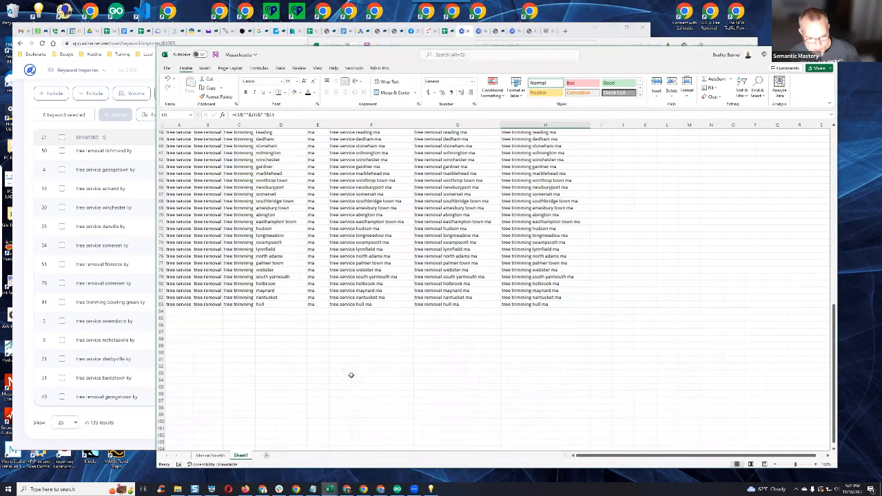
left_click(160, 304)
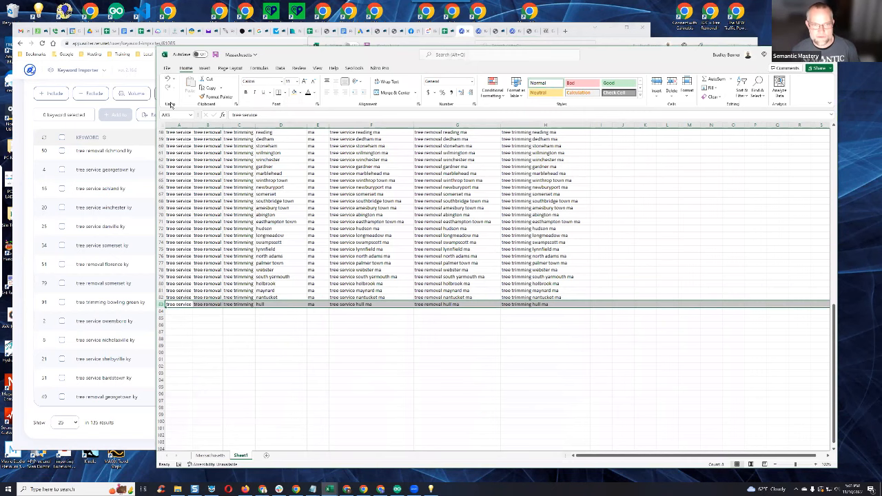
Return to WriterZen and restore the keyword table to its original numbered order.
left_click(29, 97)
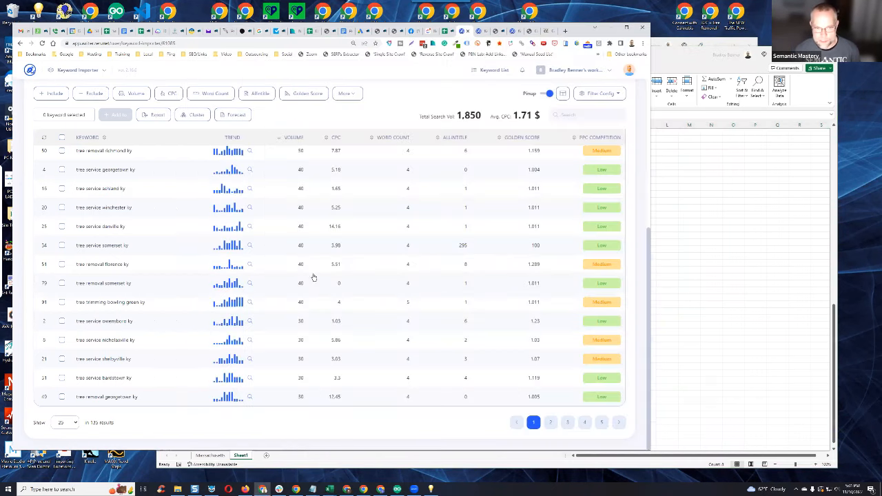
scroll(317, 289, "up", 5)
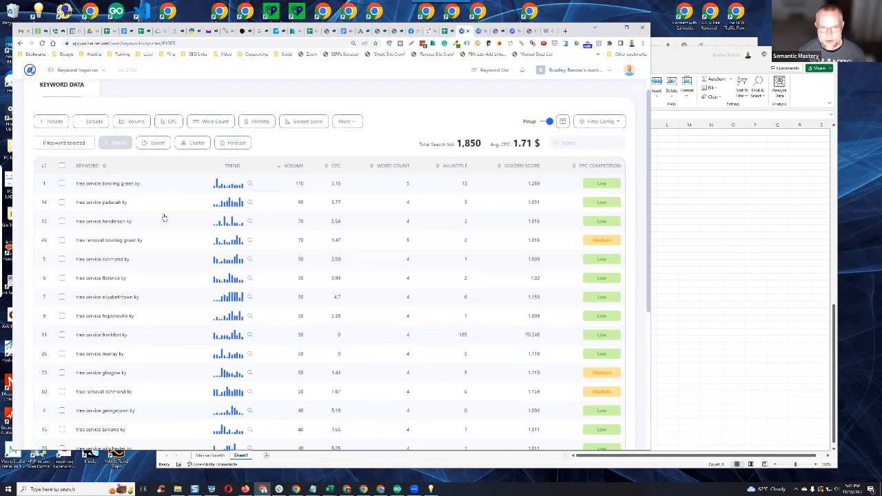
left_click(44, 168)
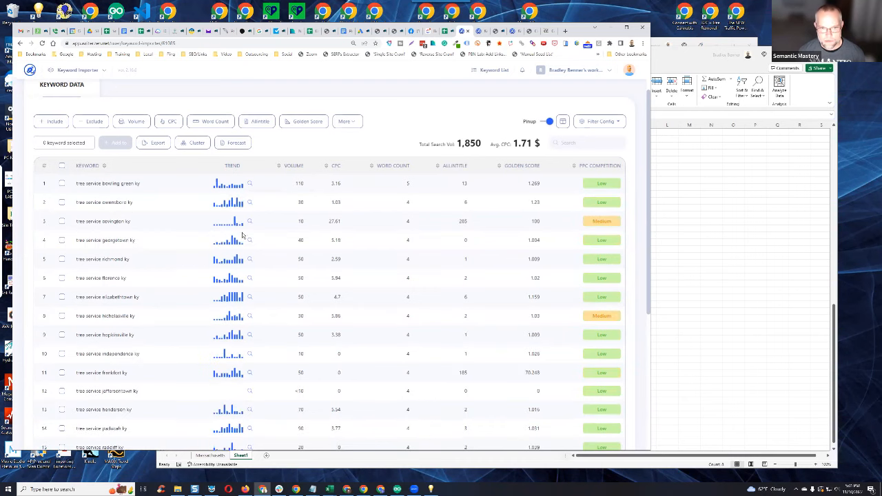
Sort the keywords by allintitle from lowest to highest and look over the volume and golden score of the first entries.
left_click(438, 168)
scroll(434, 256, "up", 1)
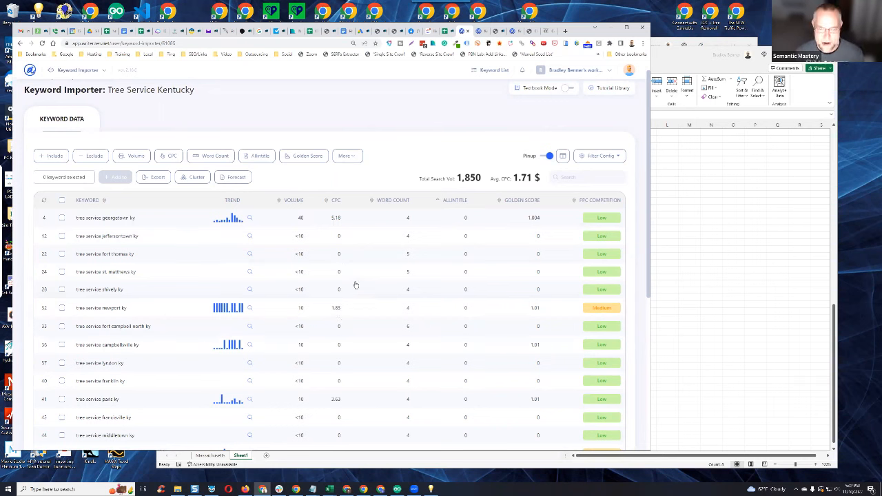
scroll(350, 314, "down", 1)
scroll(350, 314, "down", 1)
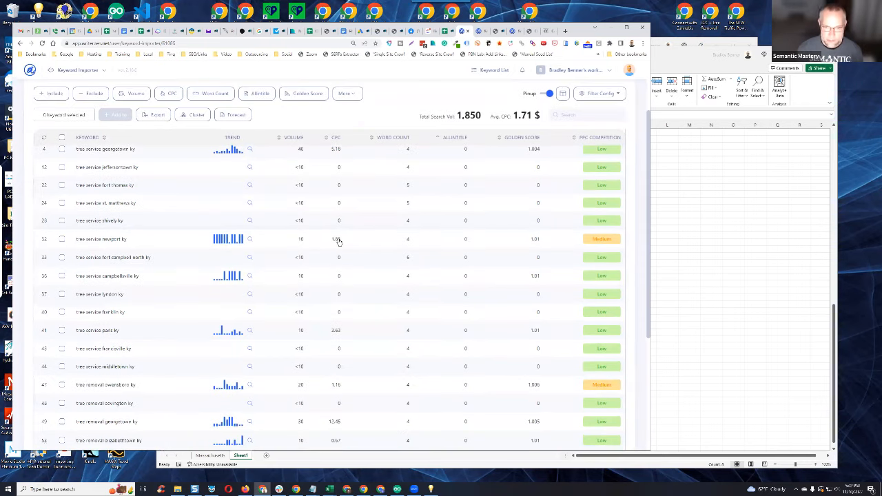
scroll(340, 241, "down", 1)
scroll(348, 245, "down", 2)
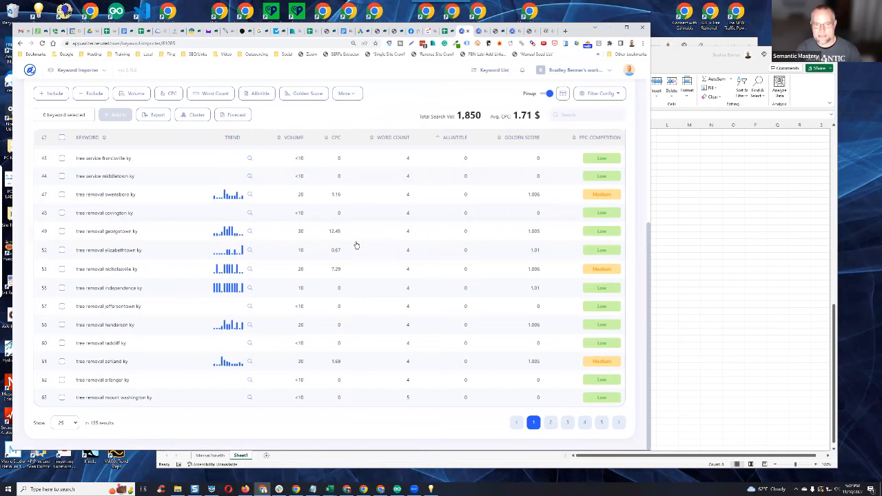
scroll(356, 245, "up", 1)
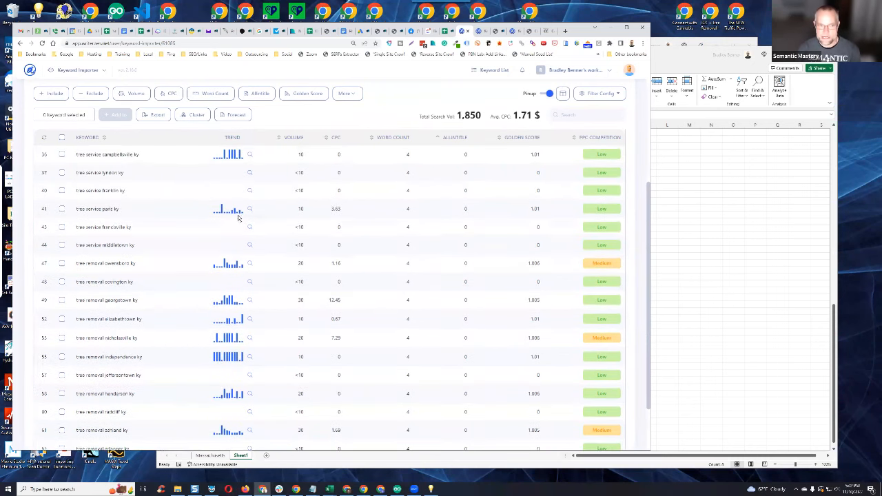
scroll(276, 241, "up", 3)
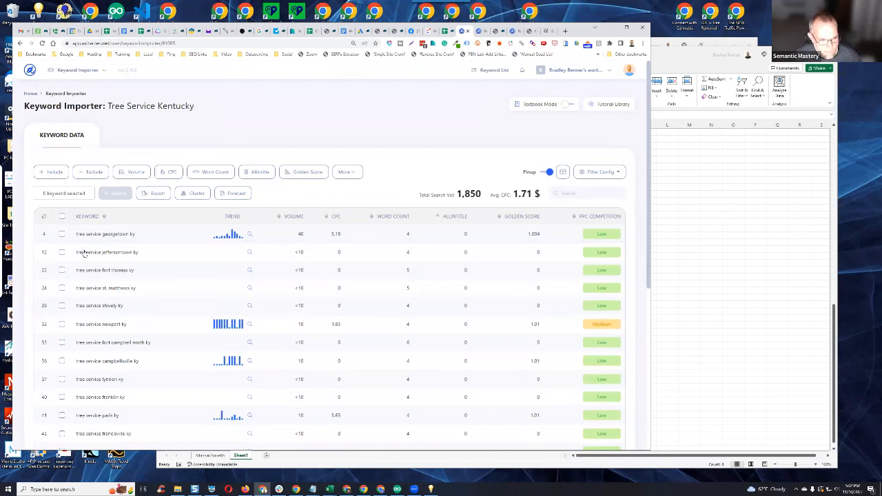
Copy the keyword "tree service georgetown ky" from the first row of the sorted table.
left_click_drag(74, 235, 135, 236)
key("ctrl+c")
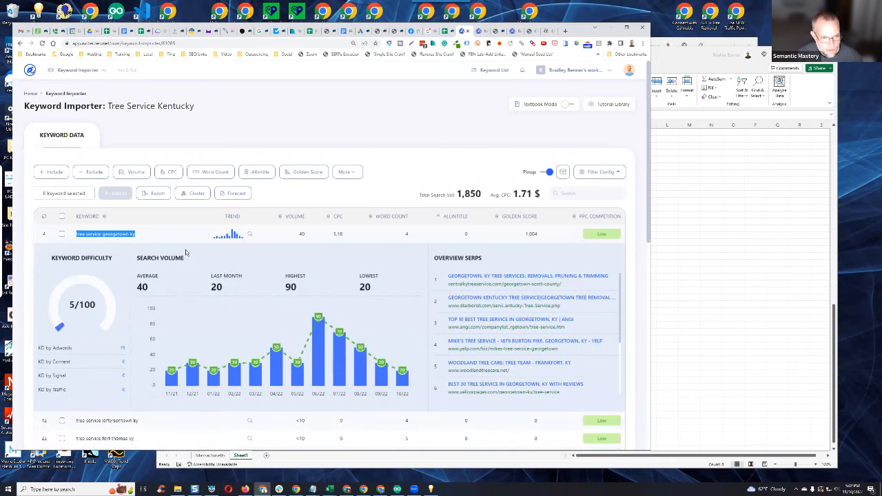
scroll(197, 255, "down", 3)
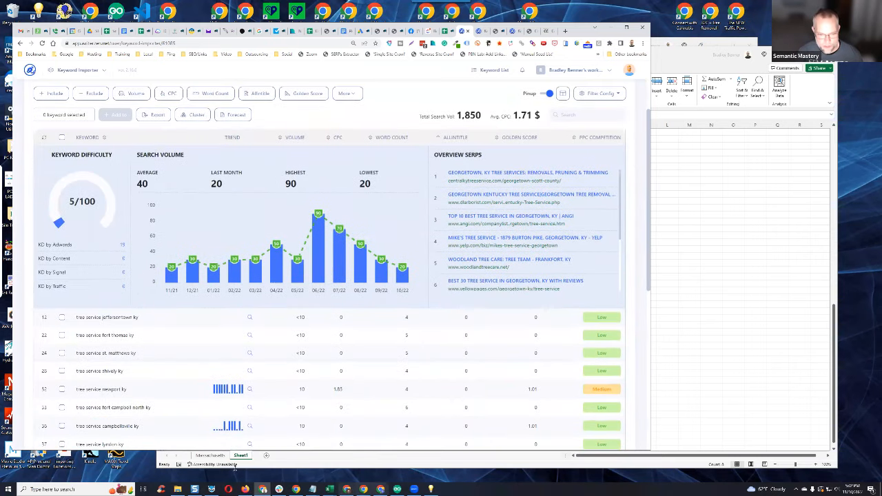
Switch to Firefox, dismiss the Google sign-in prompt and search Google for allintitle:"tree service georgetown ky".
left_click(244, 489)
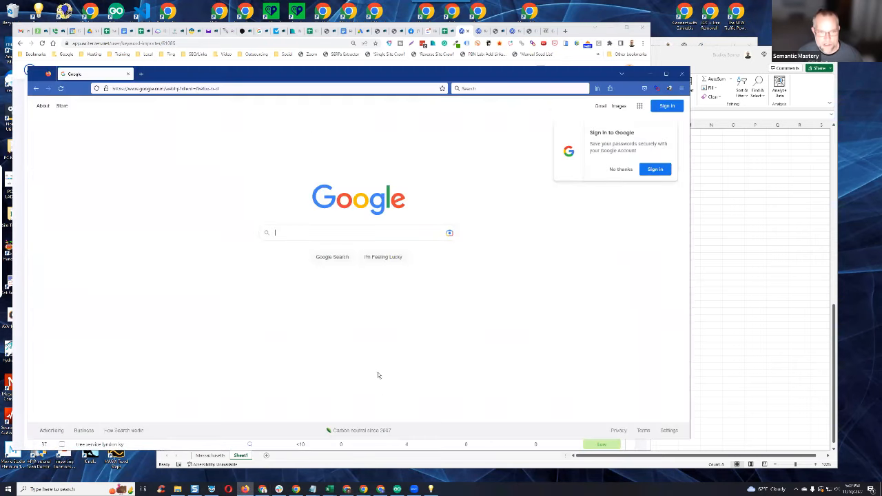
left_click(612, 175)
left_click(377, 230)
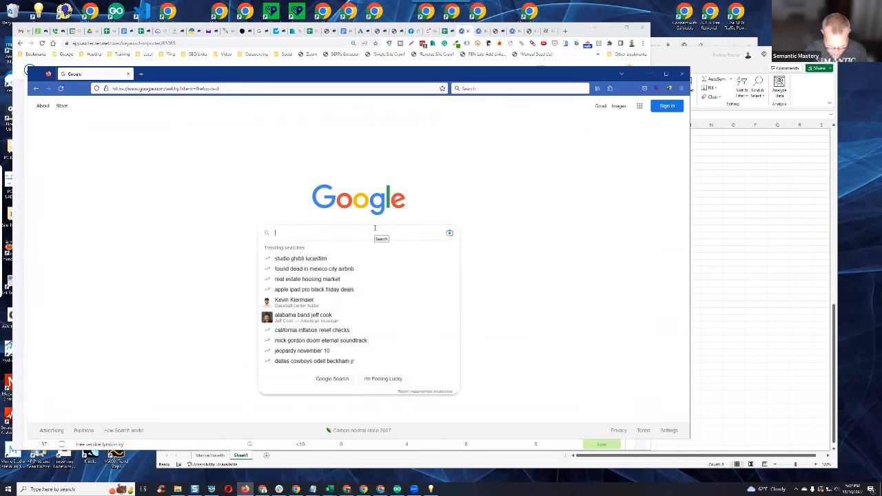
type("allintitle")
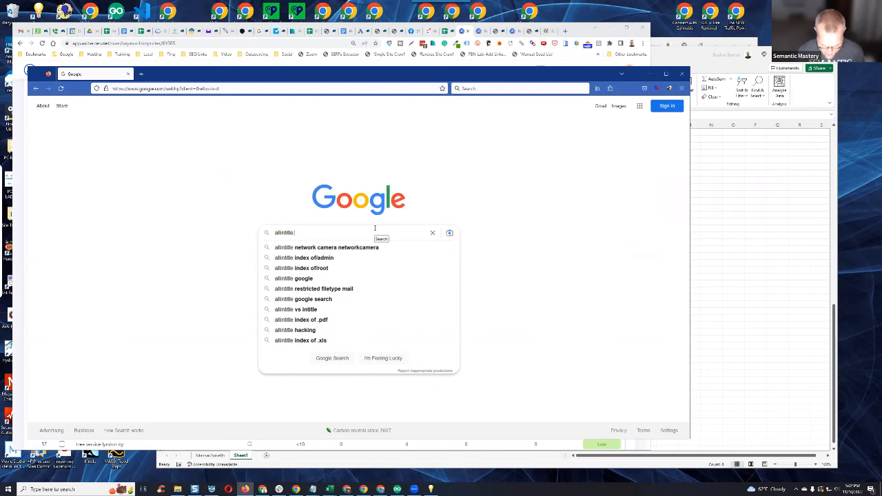
type(":\"")
key("ctrl+v")
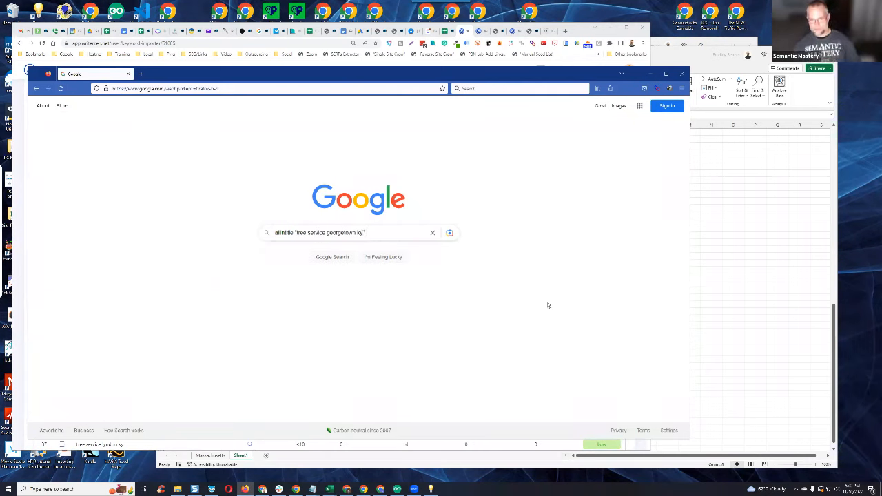
key("Return")
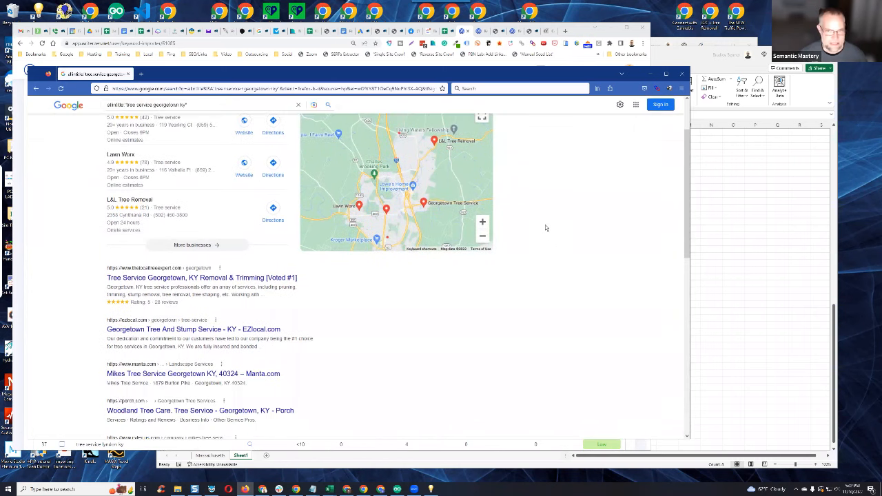
Examine the allintitle search results and compare the result count on the first page with that on page 2.
scroll(563, 188, "down", 2)
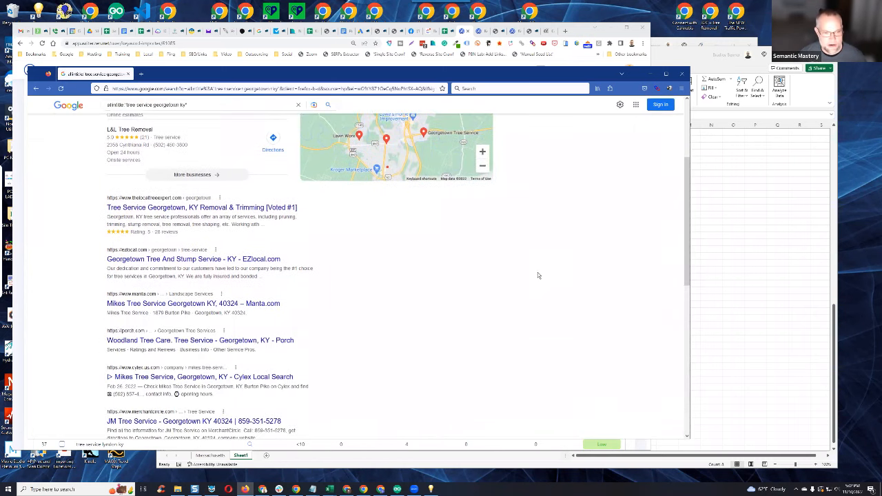
scroll(498, 246, "down", 8)
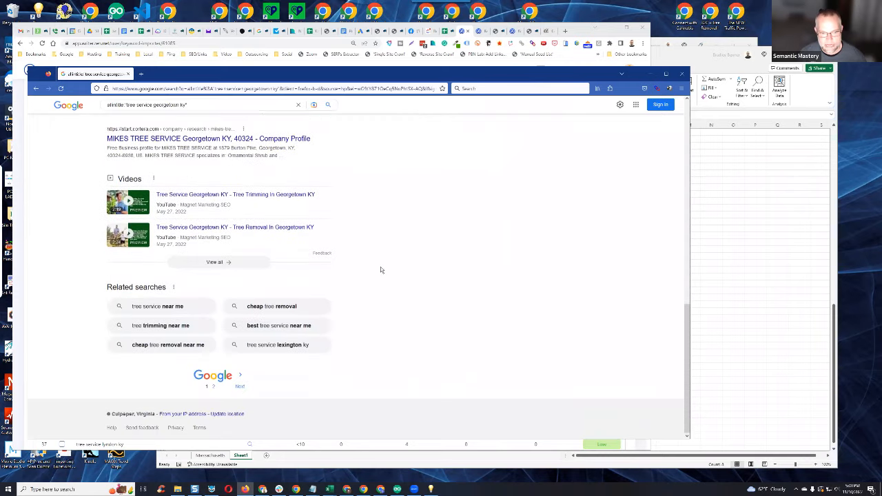
scroll(406, 222, "up", 15)
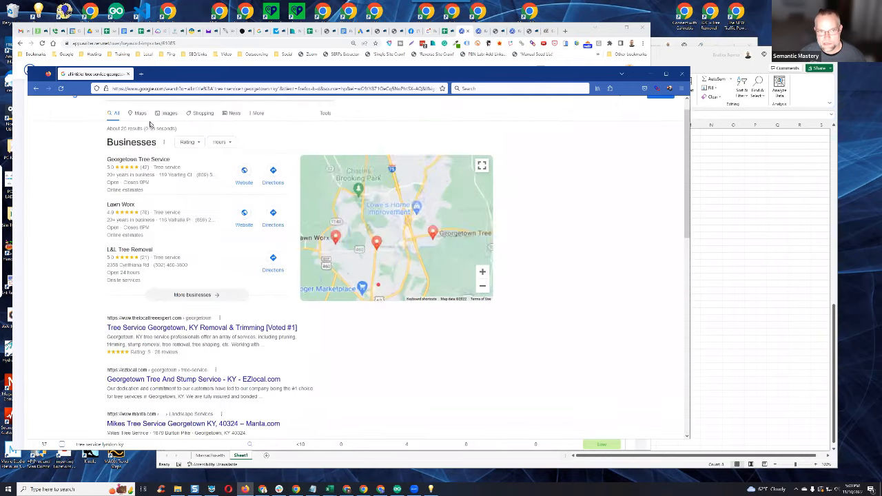
left_click_drag(107, 129, 142, 128)
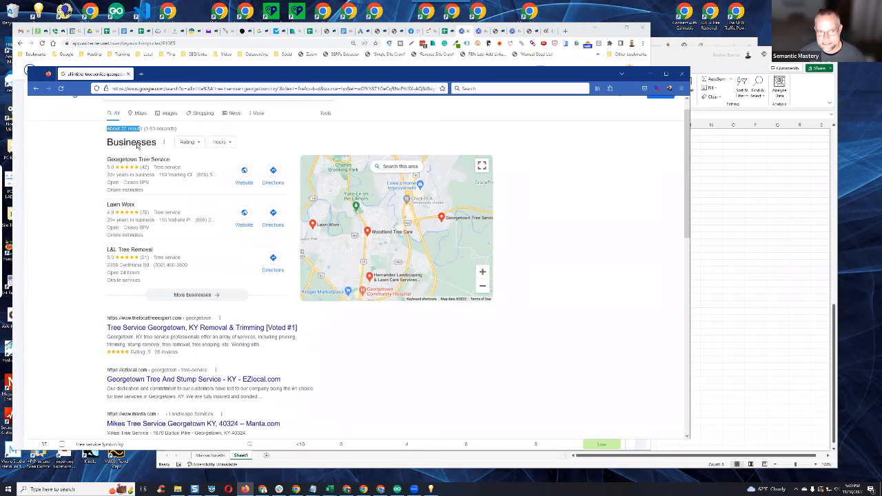
scroll(487, 391, "down", 10)
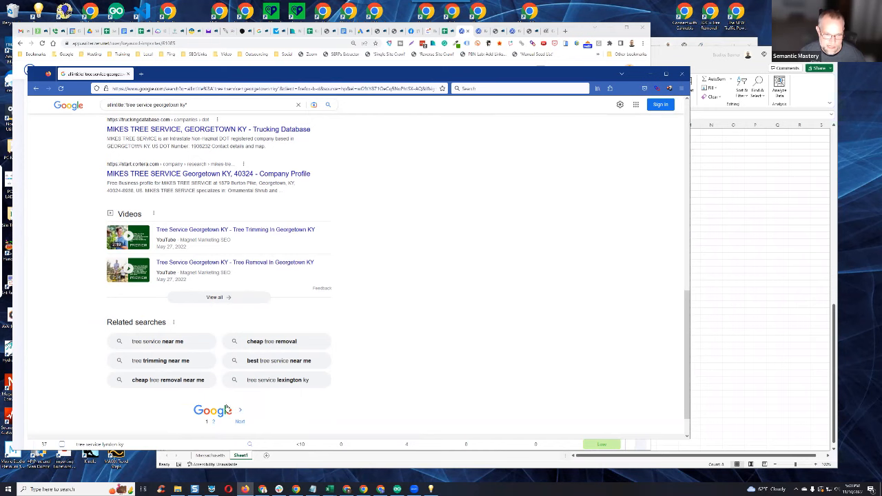
left_click(211, 424)
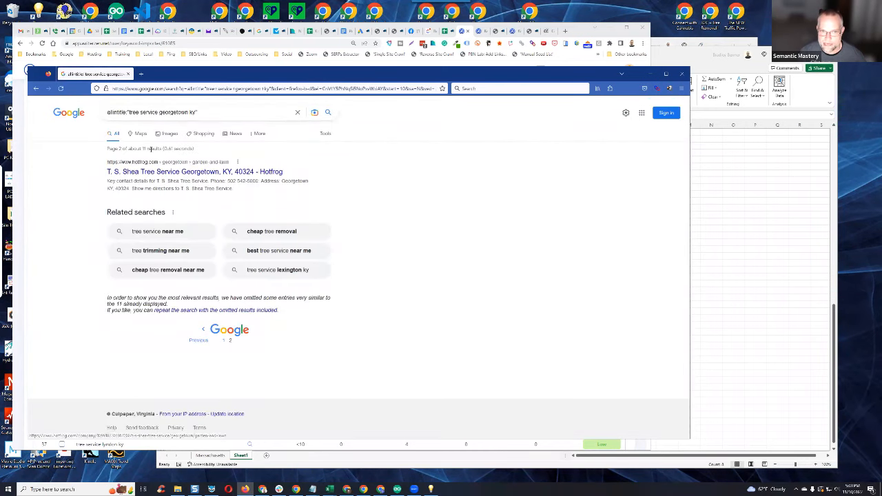
left_click_drag(142, 148, 165, 148)
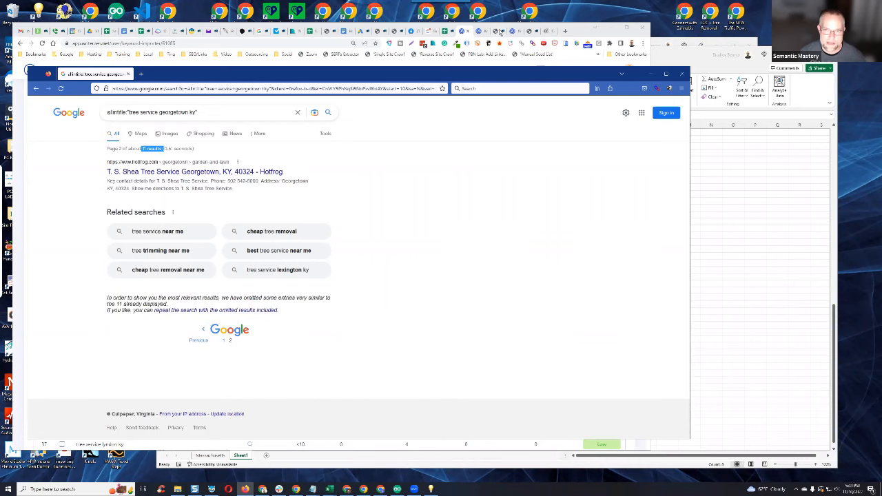
Return to WriterZen, collapse the details of the Georgetown keyword and look over the allintitle-sorted list.
left_click(463, 31)
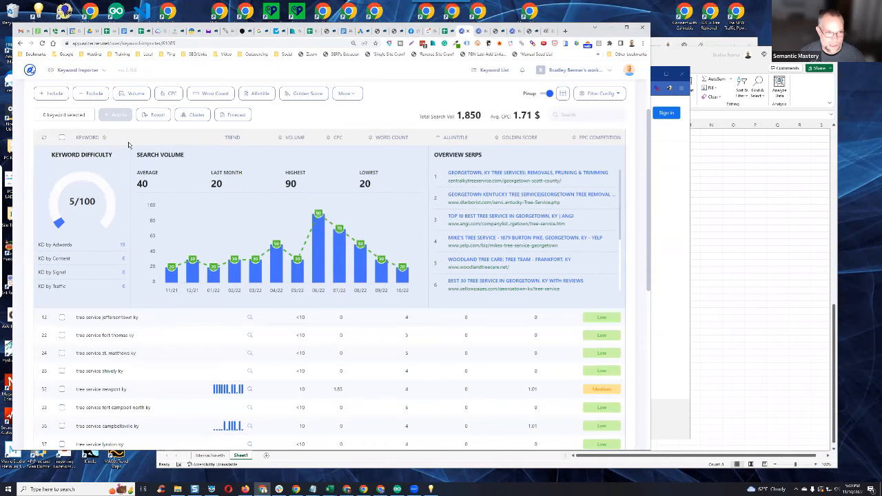
scroll(140, 142, "up", 3)
left_click(140, 237)
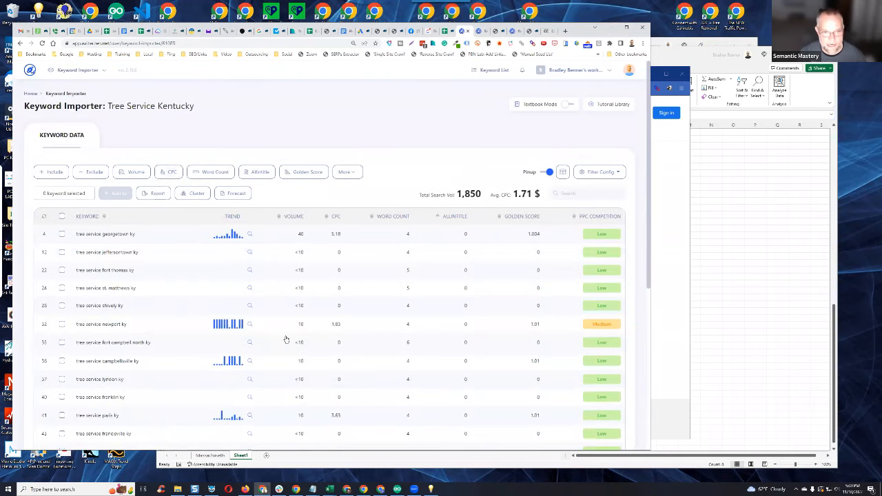
scroll(286, 337, "down", 1)
scroll(296, 322, "down", 1)
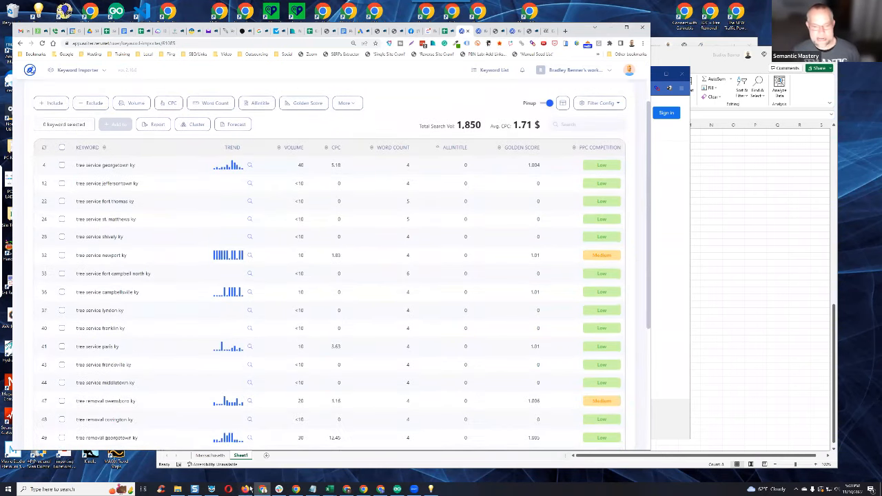
Switch back to the Google results in Firefox and highlight the whole allintitle query.
left_click(245, 489)
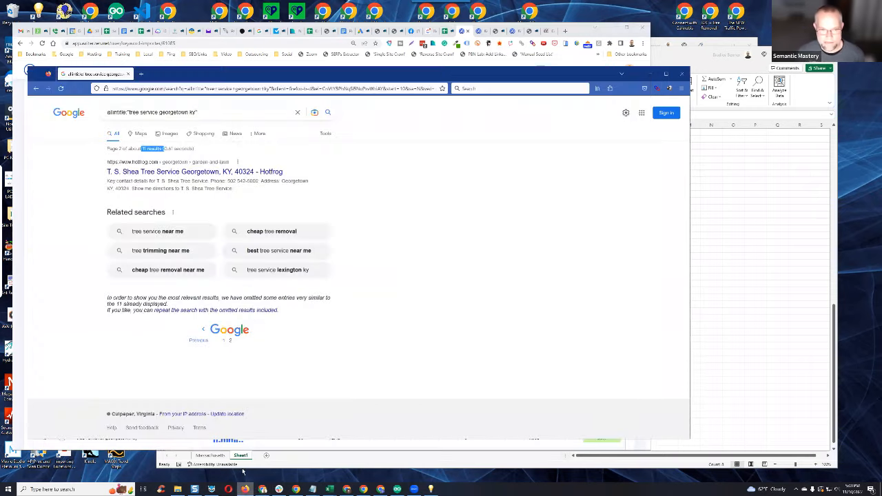
left_click(127, 112)
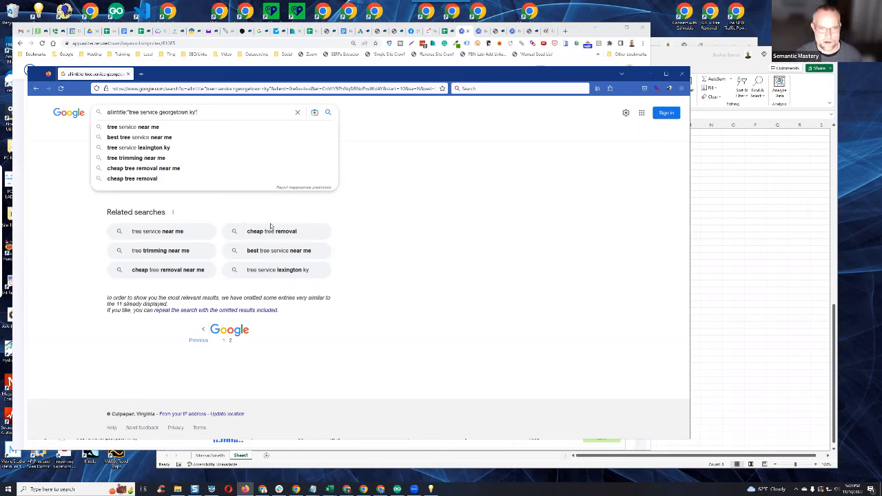
left_click(432, 279)
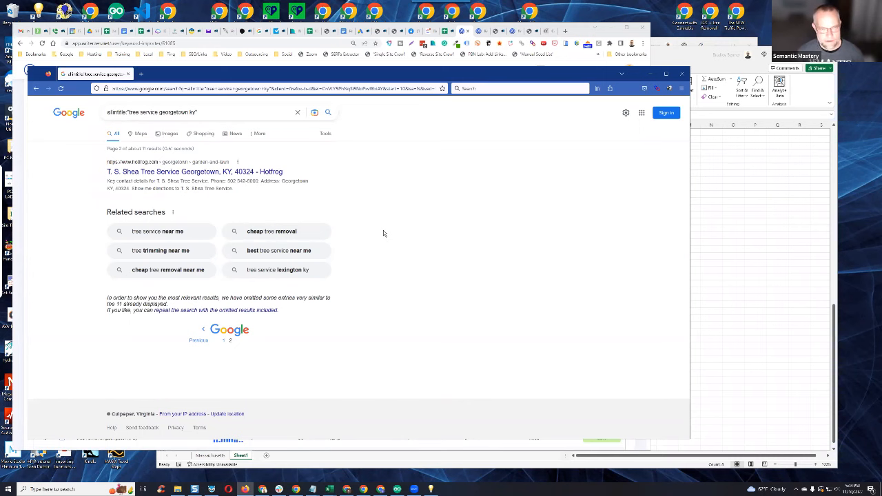
left_click_drag(206, 113, 98, 161)
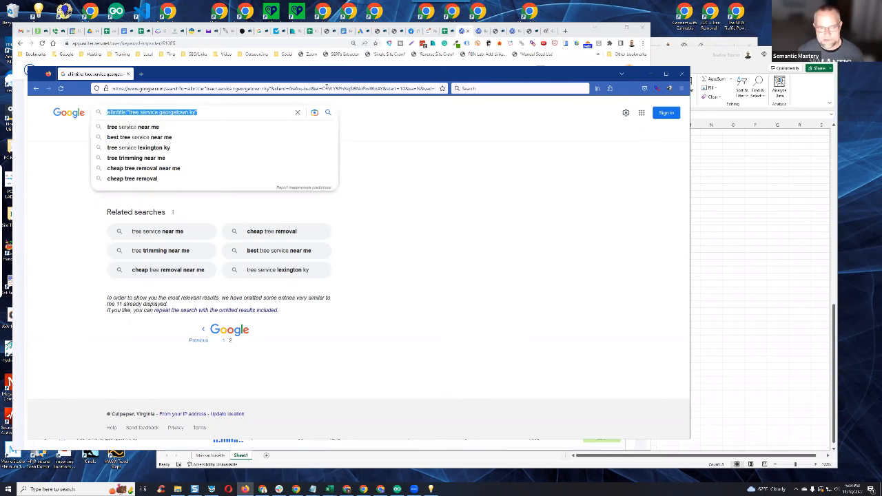
Return to WriterZen, restore the keyword table's original numbered order and preview the Golden Filter by ranking probability for the top 20.
left_click(464, 33)
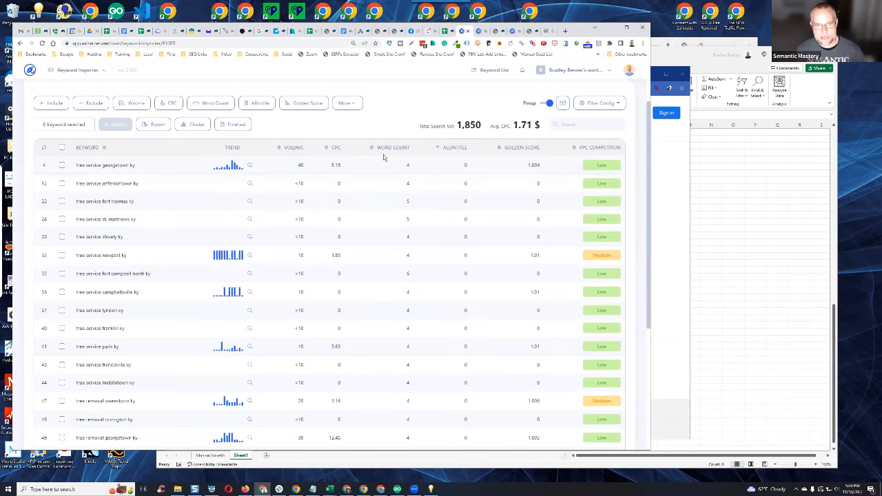
left_click(46, 147)
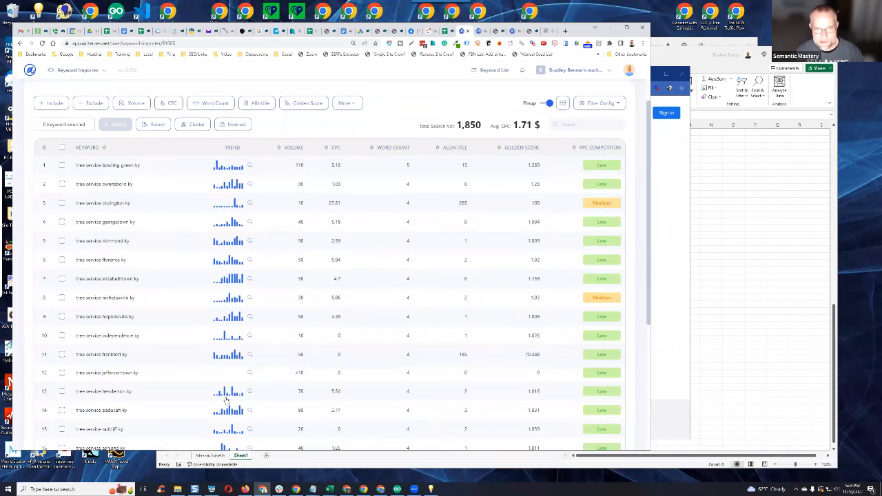
left_click(302, 105)
scroll(79, 197, "up", 1)
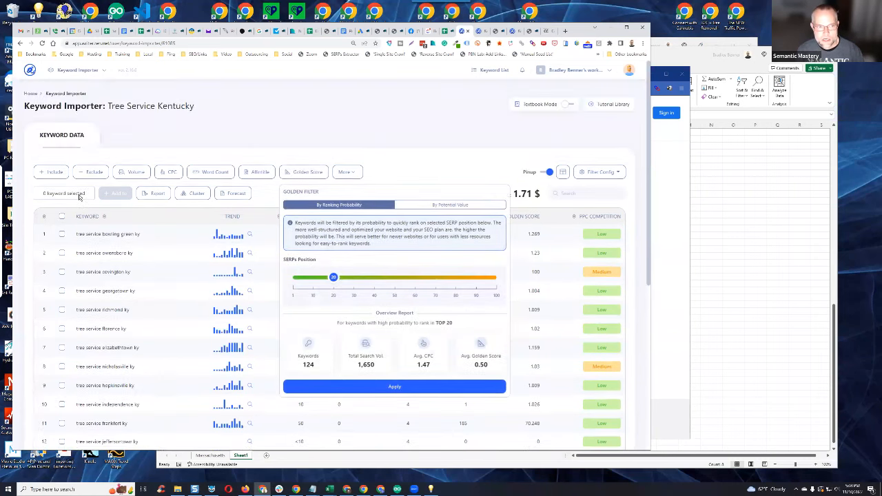
left_click(414, 168)
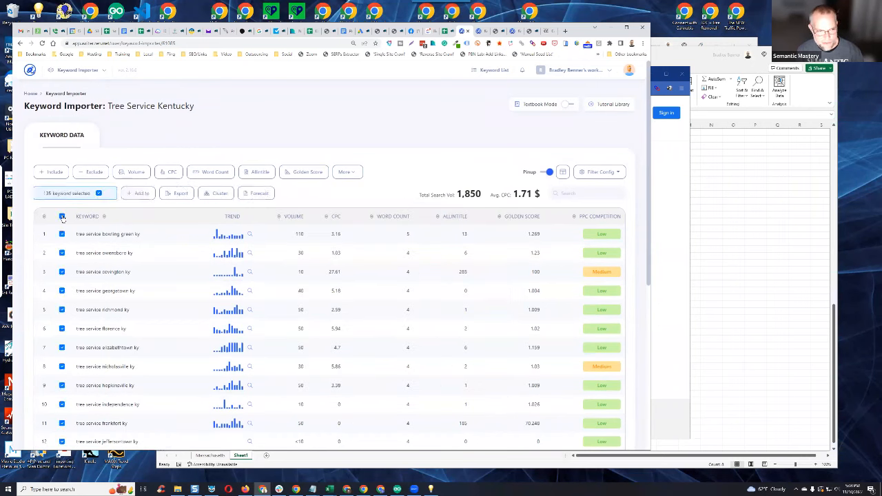
Apply the Golden Filter by potential value with a golden score range of 1 - 1.618 and look over the filtered keywords.
left_click(304, 171)
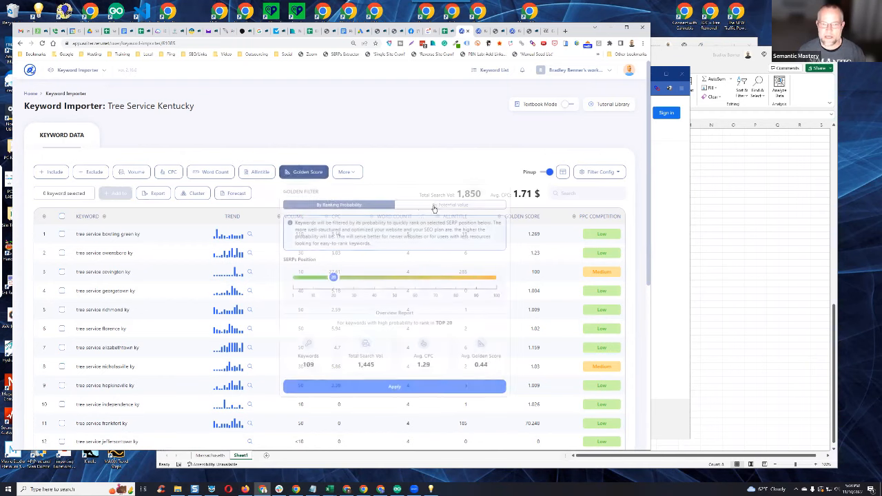
scroll(329, 266, "down", 2)
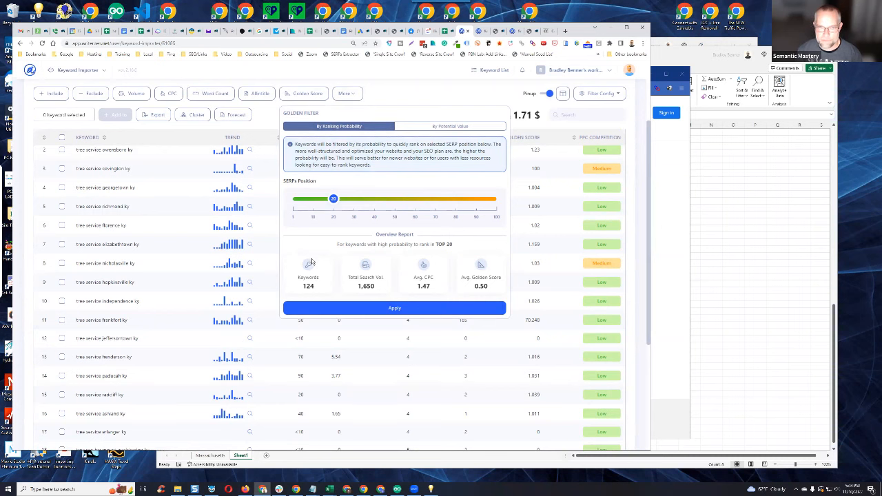
left_click(426, 127)
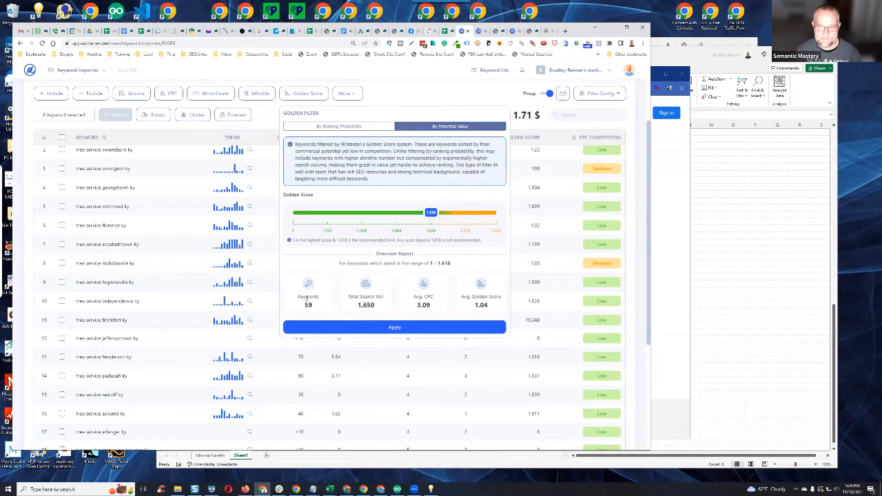
left_click(393, 328)
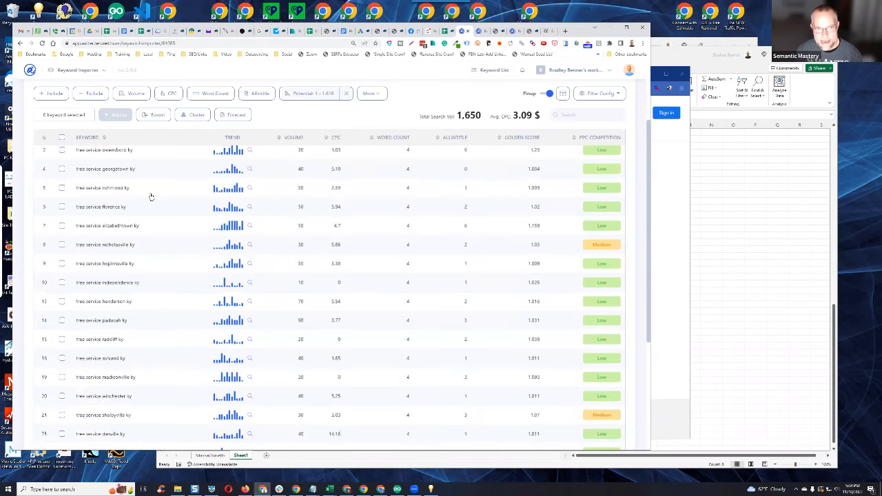
scroll(152, 195, "up", 3)
scroll(365, 381, "down", 3)
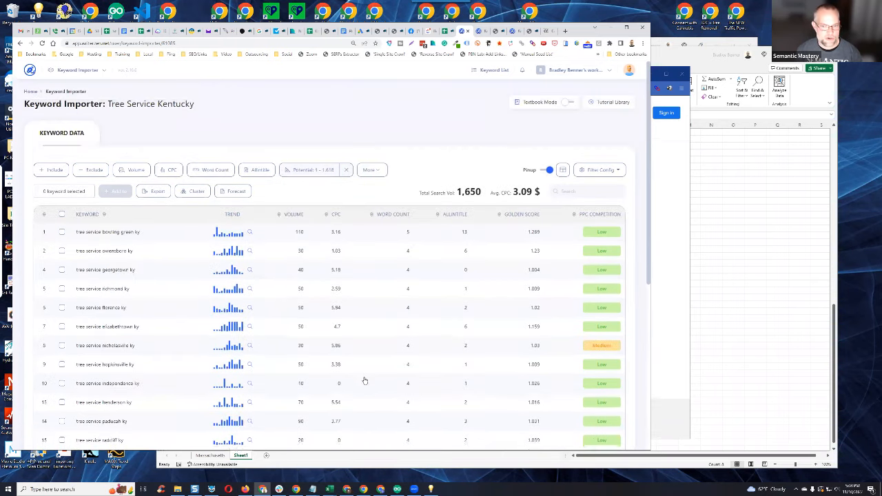
Look through the filtered keywords and set the table to show 100 results per page.
scroll(459, 203, "down", 5)
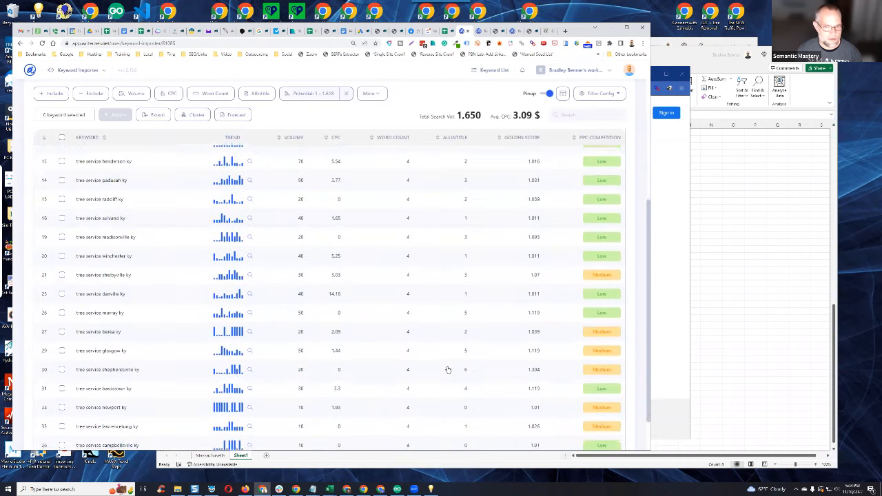
scroll(448, 373, "up", 3)
scroll(448, 372, "down", 3)
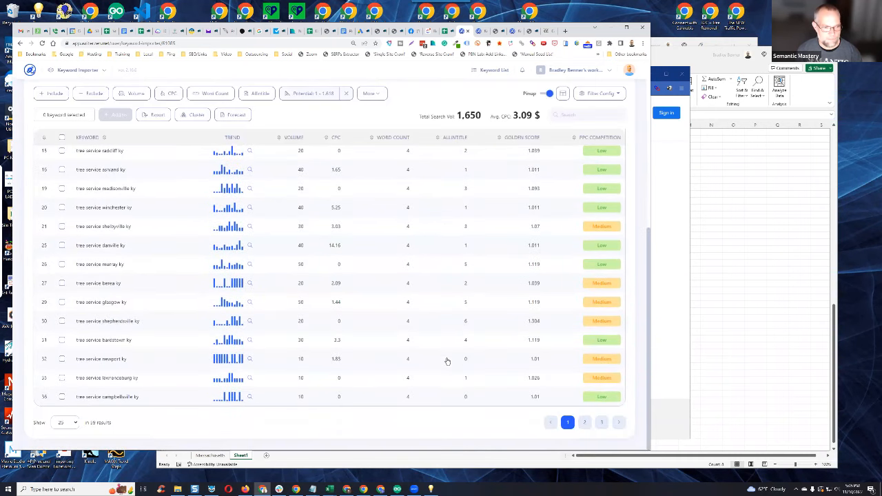
left_click(76, 424)
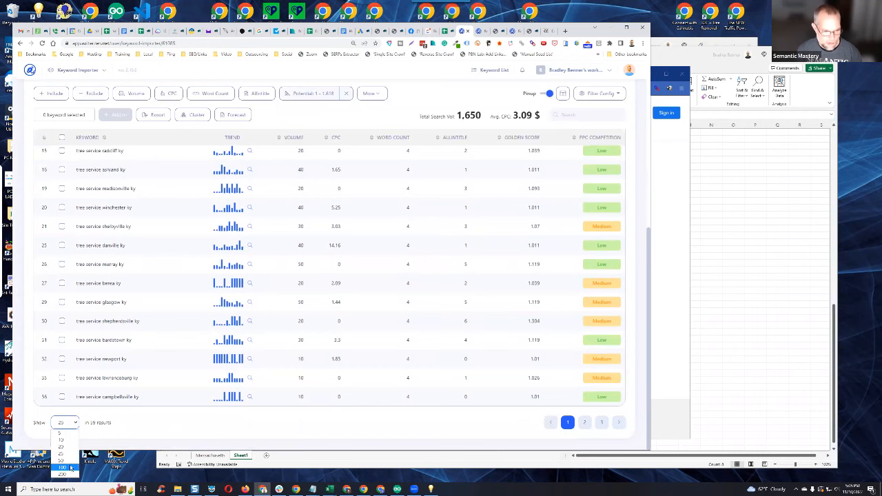
left_click(63, 466)
scroll(438, 292, "up", 5)
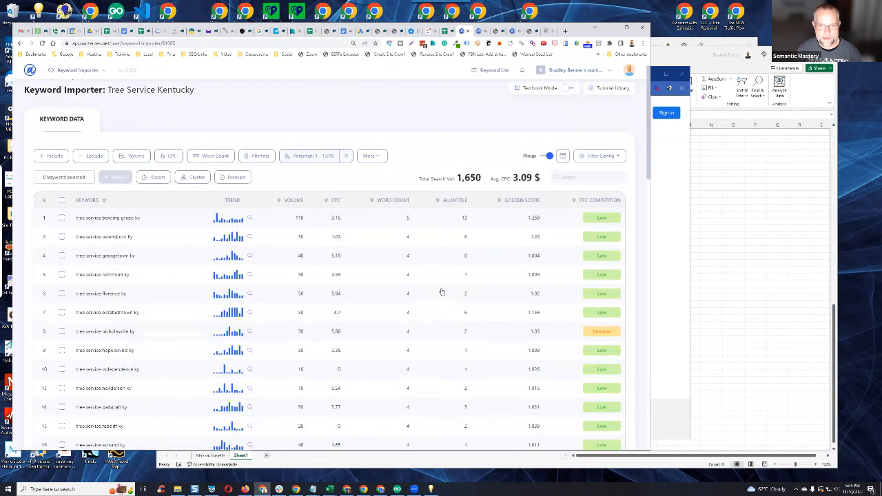
Select and deselect all filtered keywords, and sort the table by search volume from highest to lowest.
left_click(62, 201)
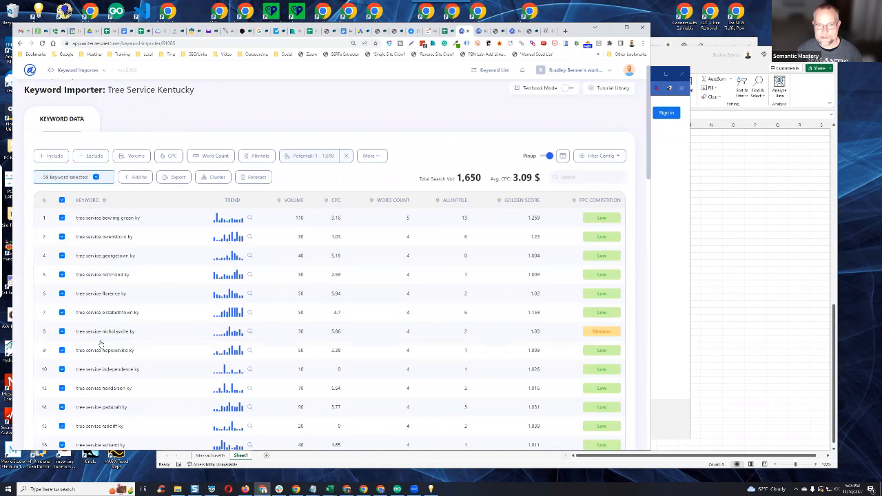
left_click(62, 201)
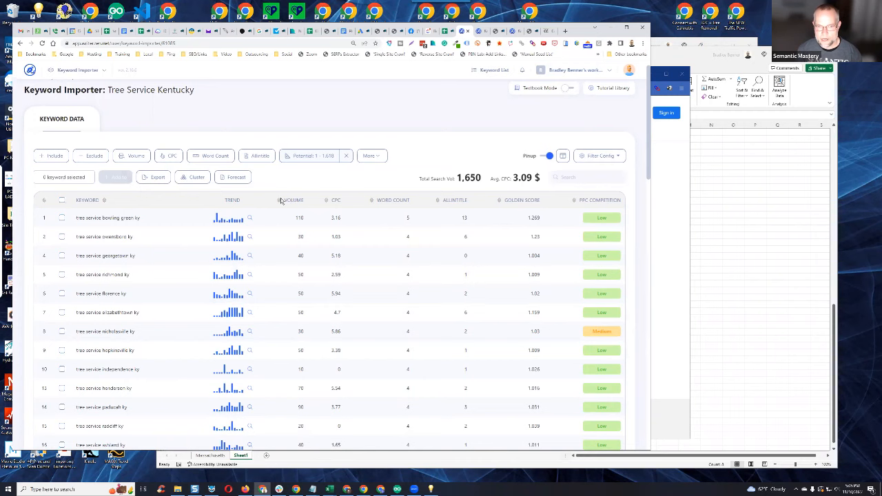
left_click(279, 201)
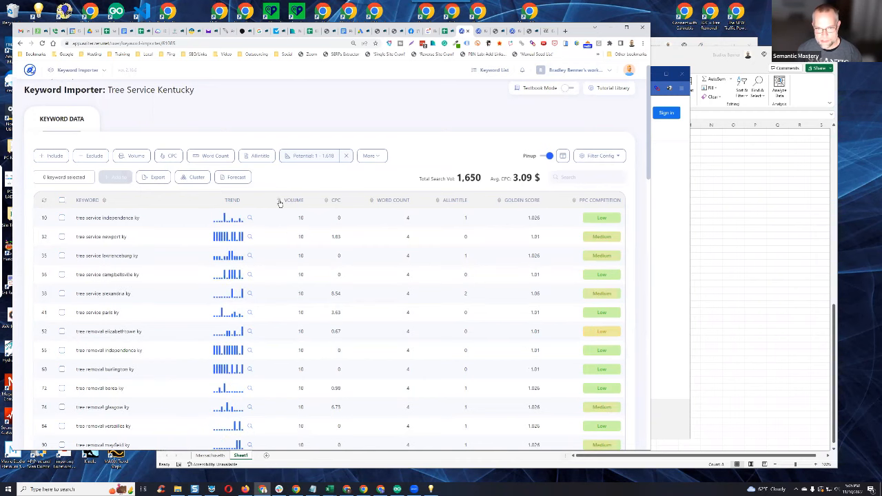
left_click(279, 201)
Examine the volume-sorted keywords, comparing their allintitle counts and golden scores down to the end of the list.
scroll(434, 252, "down", 1)
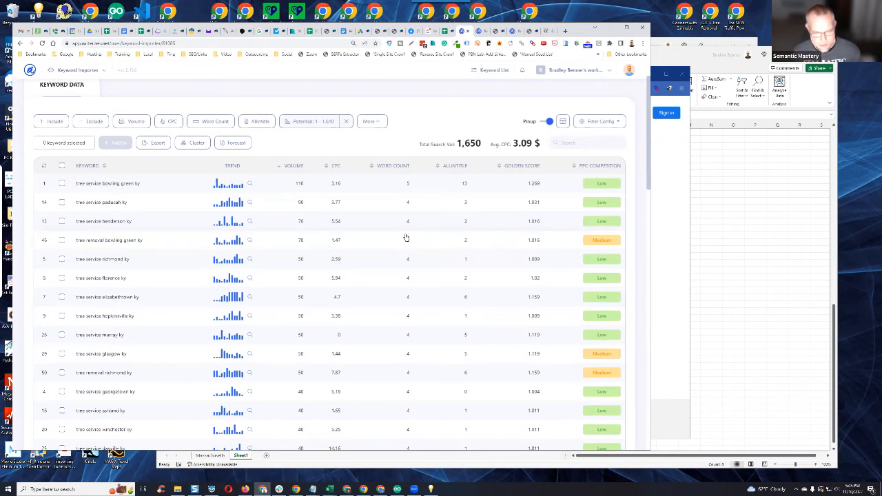
scroll(441, 345, "down", 2)
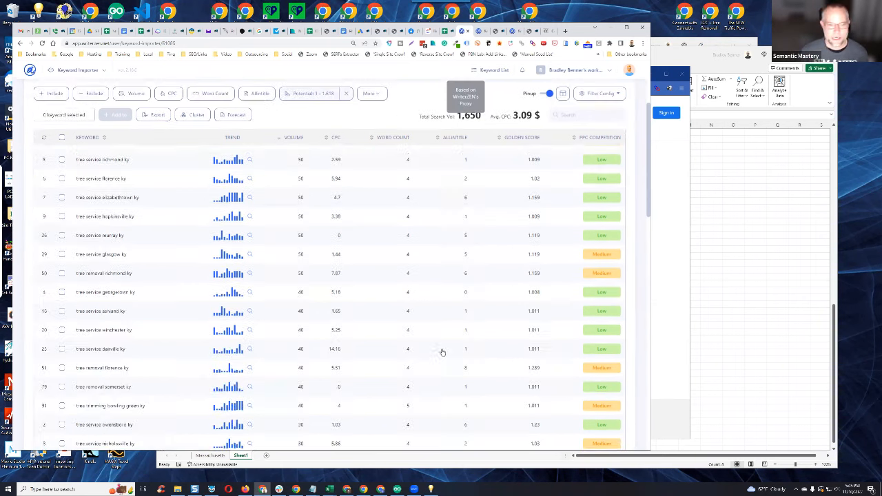
scroll(413, 337, "down", 6)
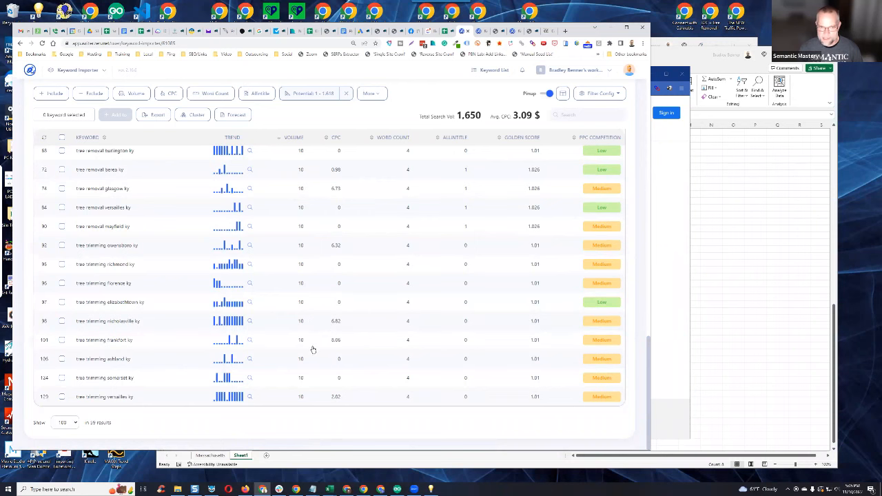
scroll(472, 391, "up", 1)
scroll(472, 391, "up", 10)
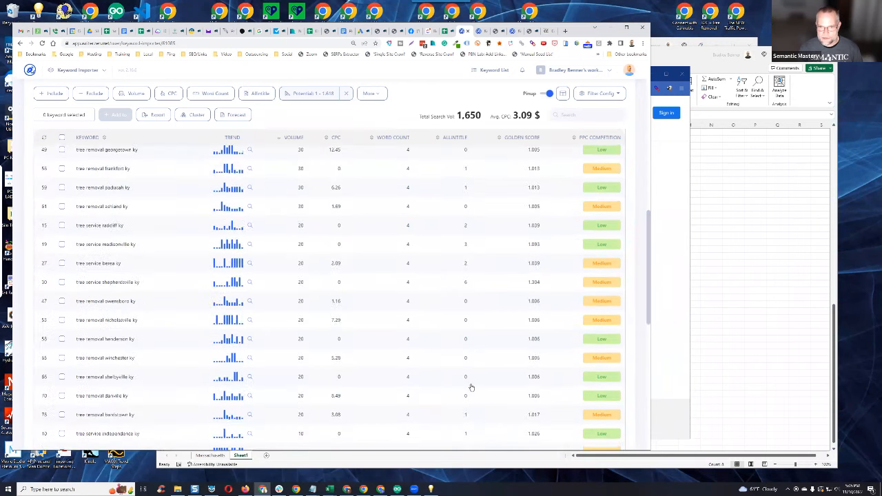
scroll(461, 398, "down", 2)
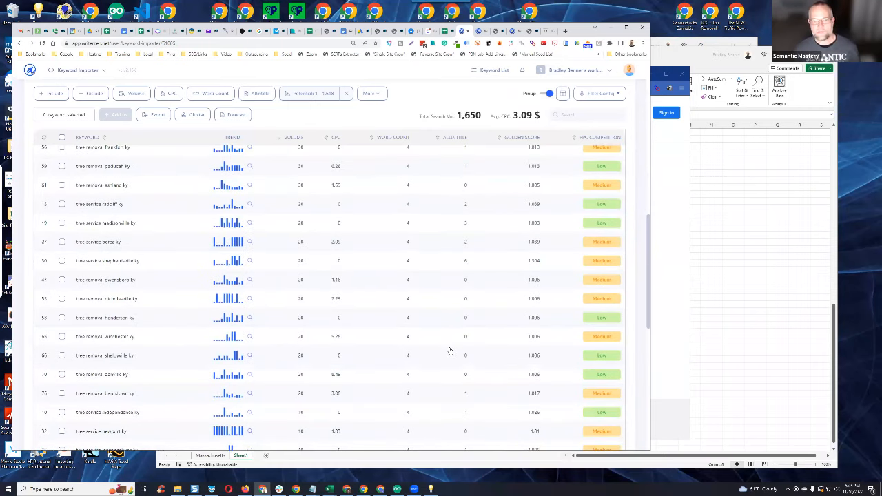
scroll(184, 328, "up", 5)
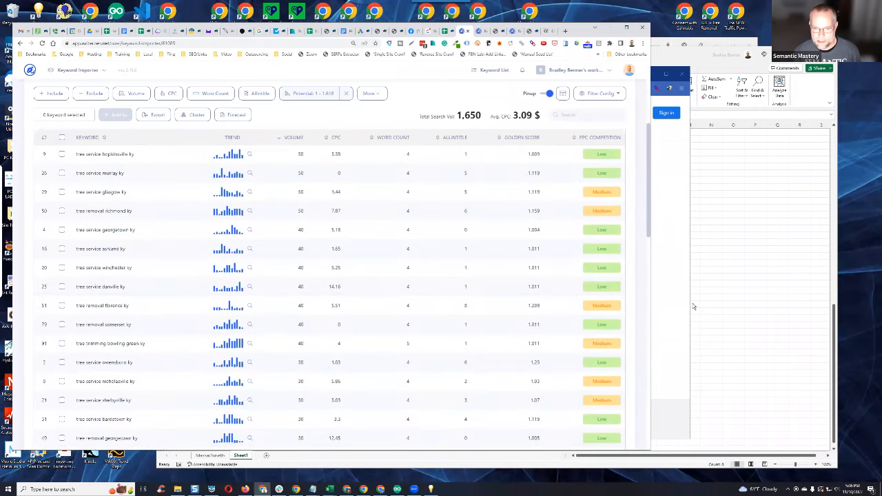
Switch to the Notepad note containing the WriterZen link and move its window to uncover more of the keyword table.
mouse_move(313, 489)
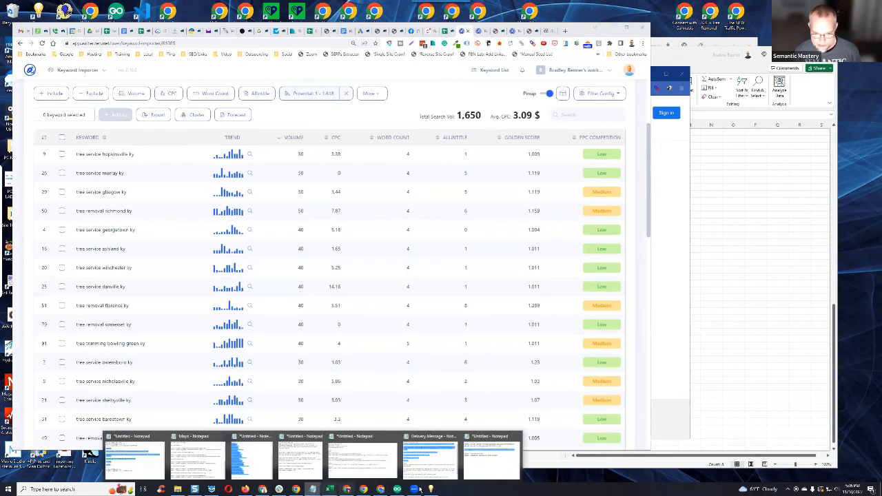
left_click(491, 458)
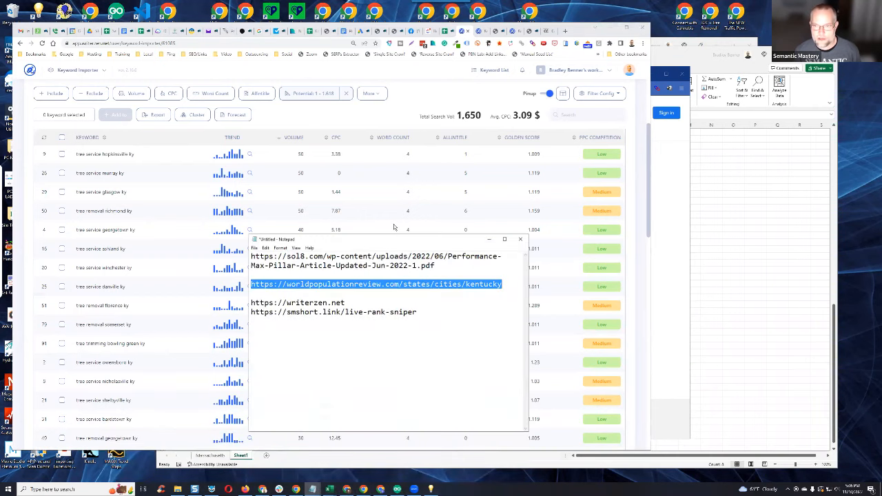
left_click_drag(376, 240, 554, 66)
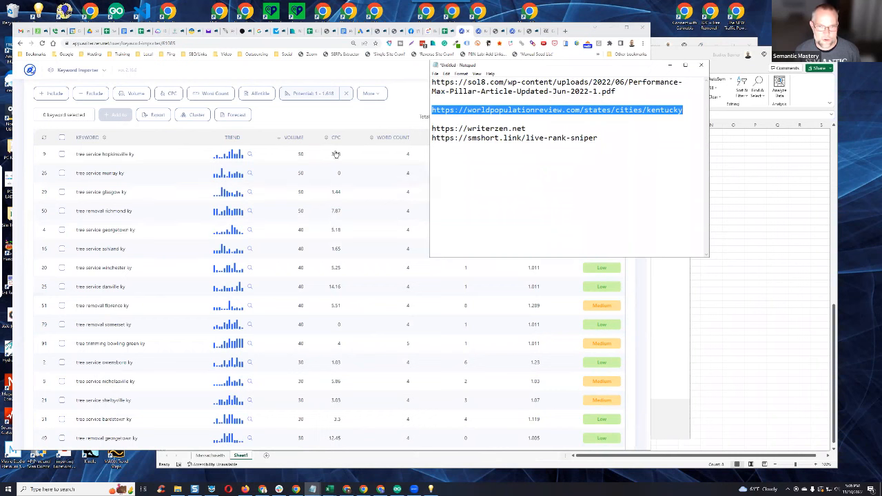
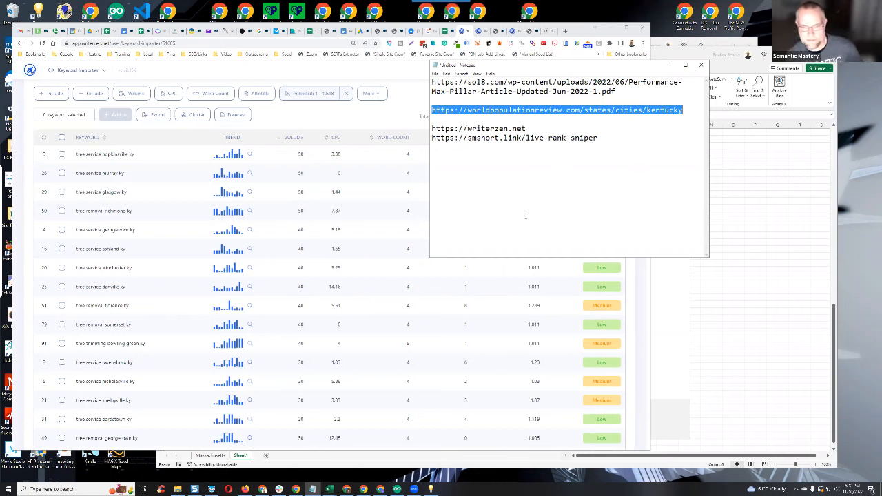
Shift the browser window slightly aside and copy the writerzen.net and smshort.link/live-rank-sniper links from the Notepad note.
left_click(363, 118)
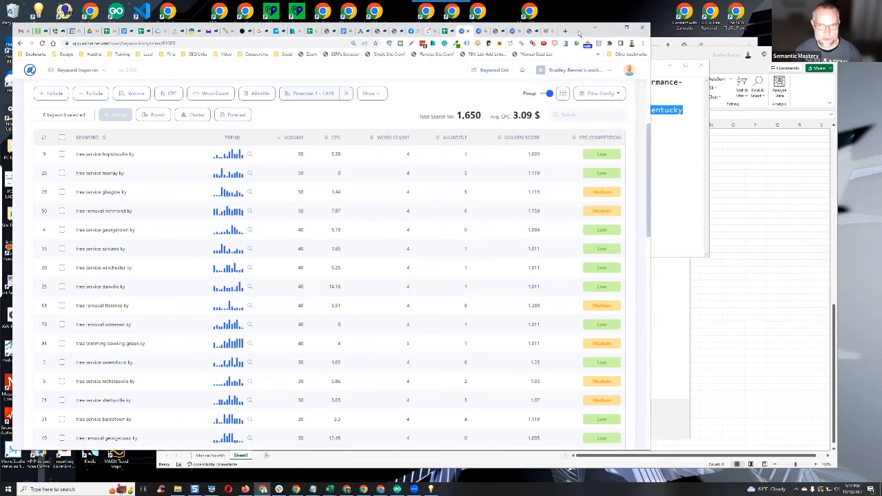
left_click_drag(581, 34, 566, 35)
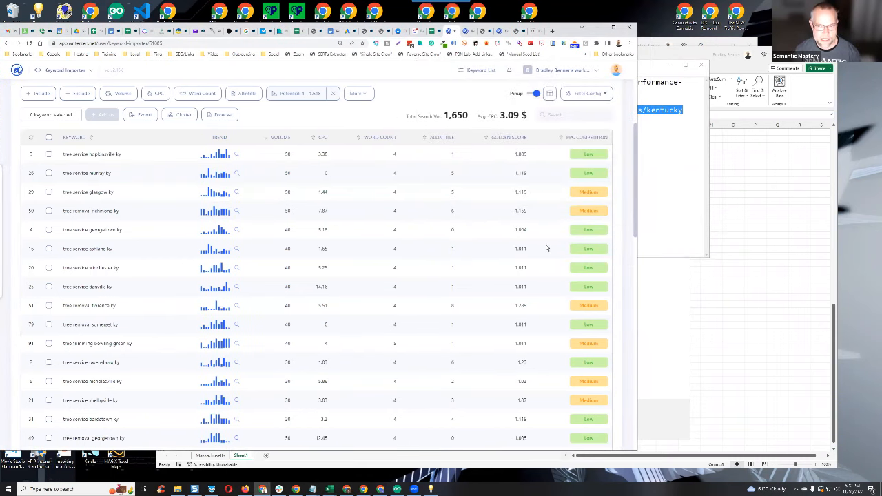
left_click(654, 195)
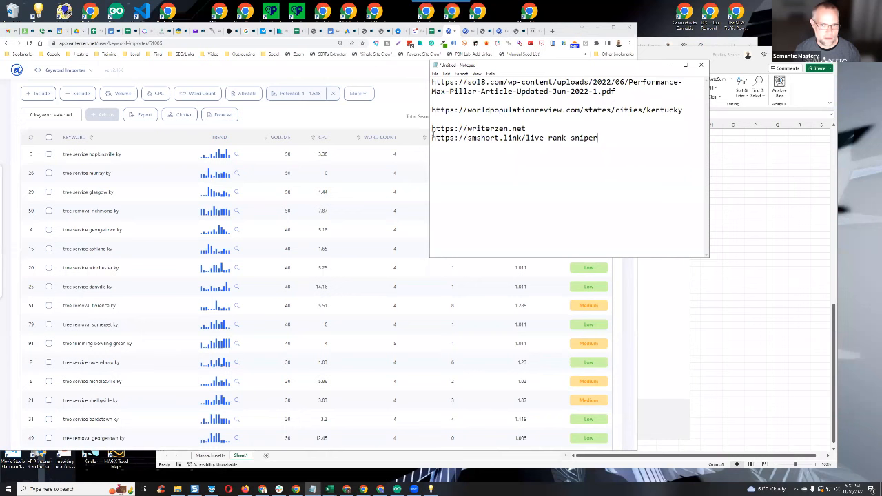
left_click_drag(432, 129, 603, 141)
right_click(604, 141)
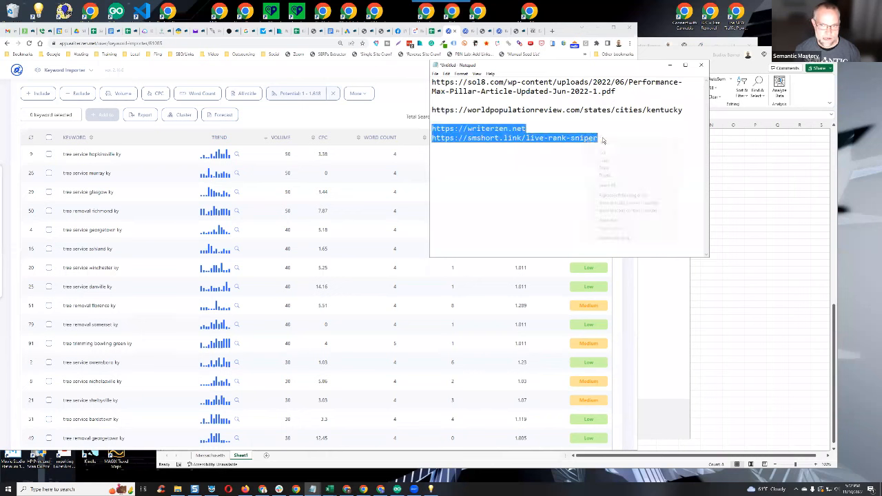
left_click(610, 160)
left_click_drag(510, 69, 439, 131)
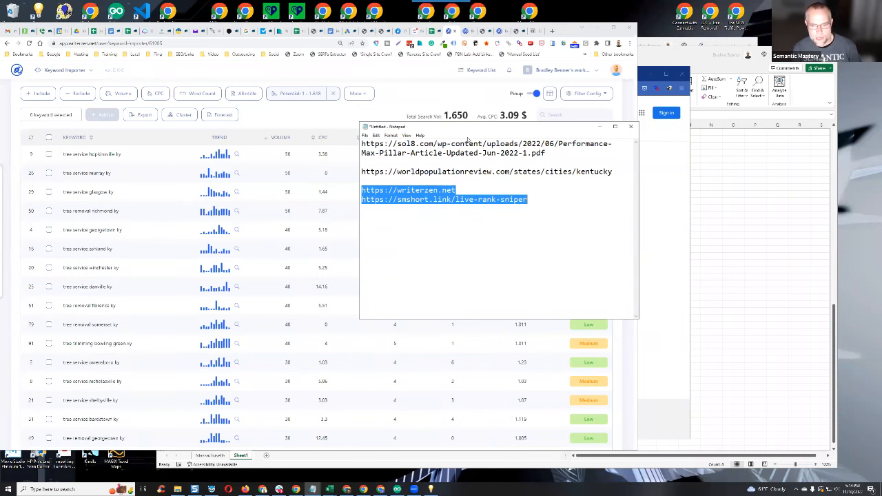
left_click_drag(468, 128, 502, 287)
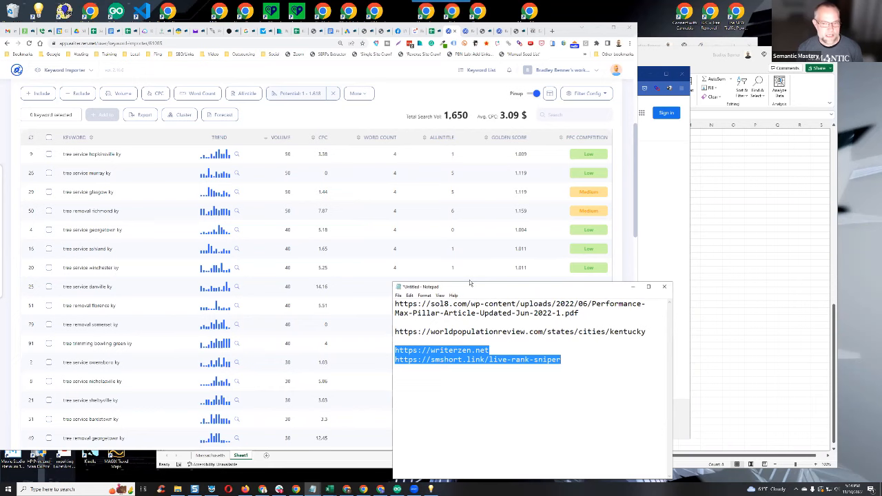
left_click_drag(472, 286, 382, 258)
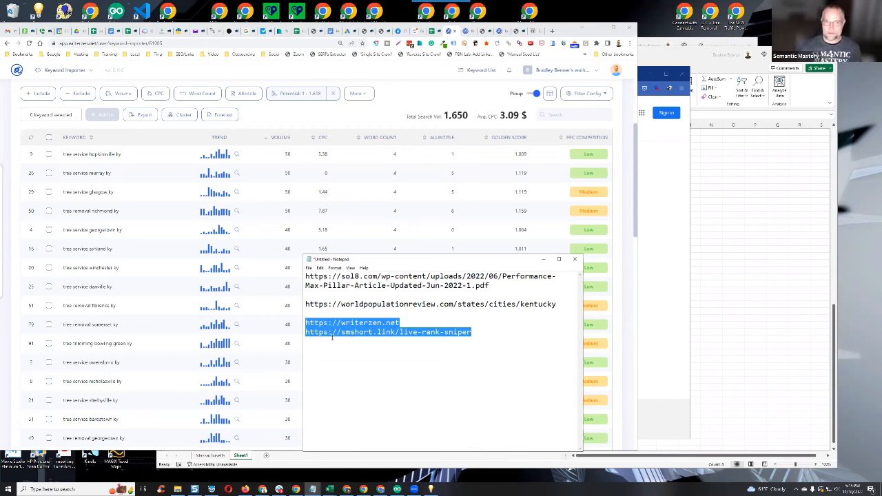
left_click(736, 370)
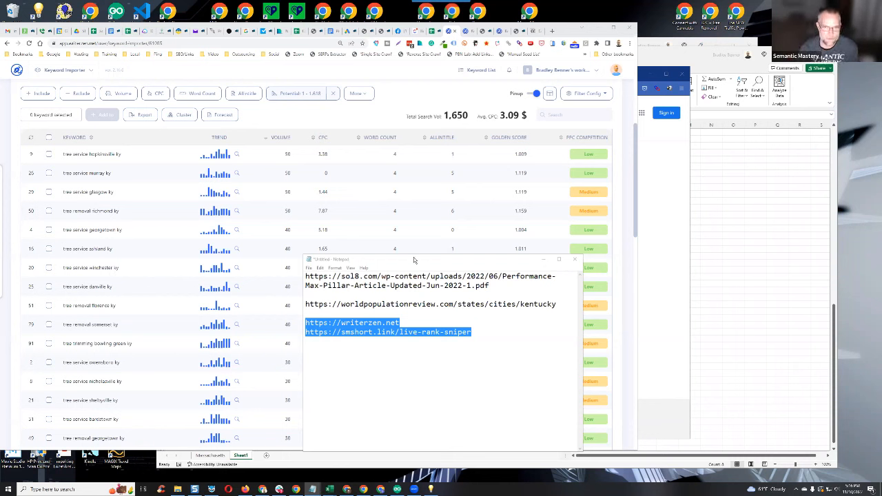
left_click_drag(415, 261, 355, 251)
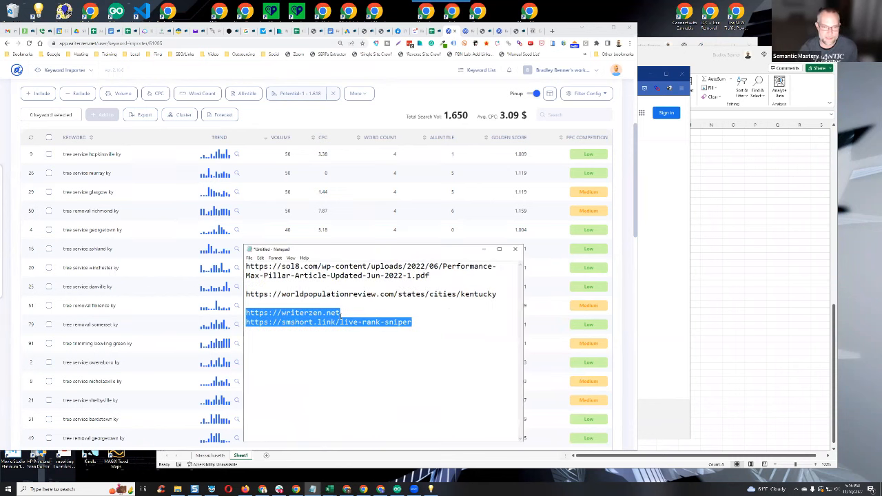
left_click(346, 321)
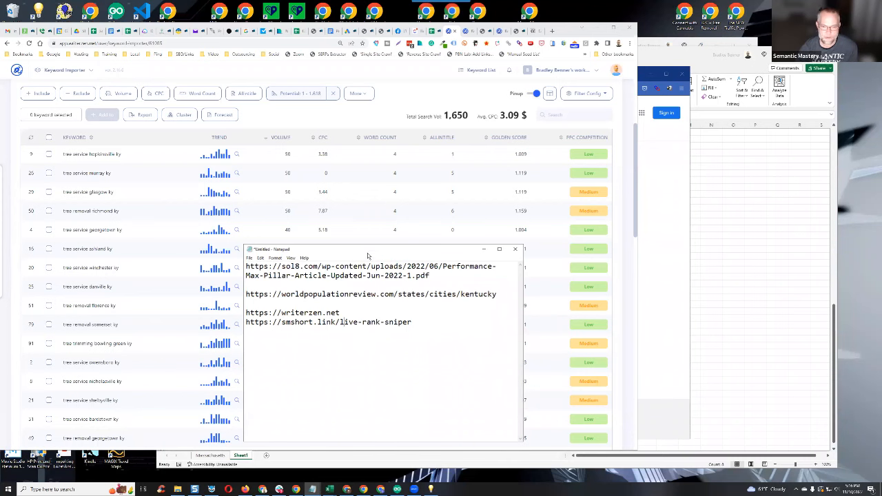
left_click_drag(367, 253, 384, 281)
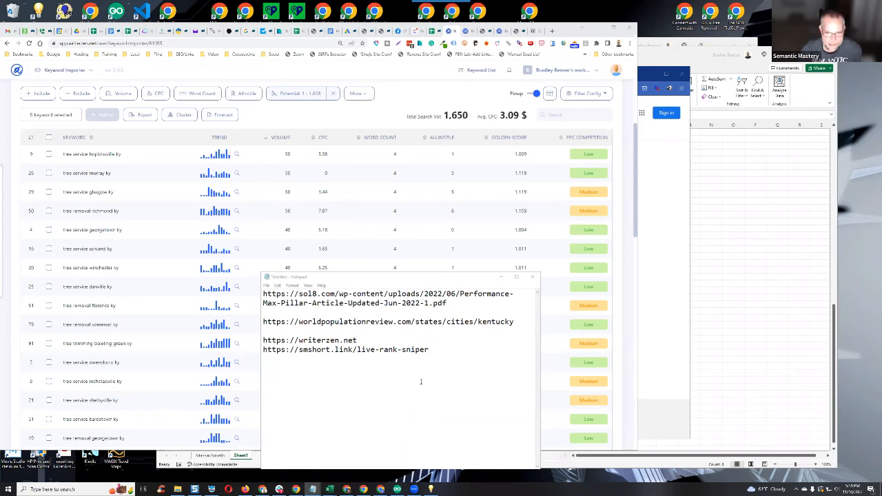
Switch to Firefox, open a new tab and enter "writer" as the address.
left_click(259, 490)
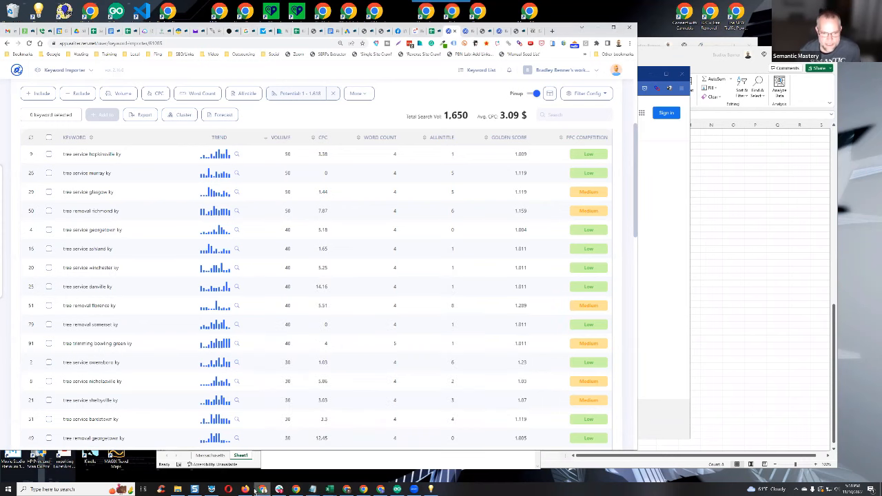
left_click(248, 490)
left_click(141, 73)
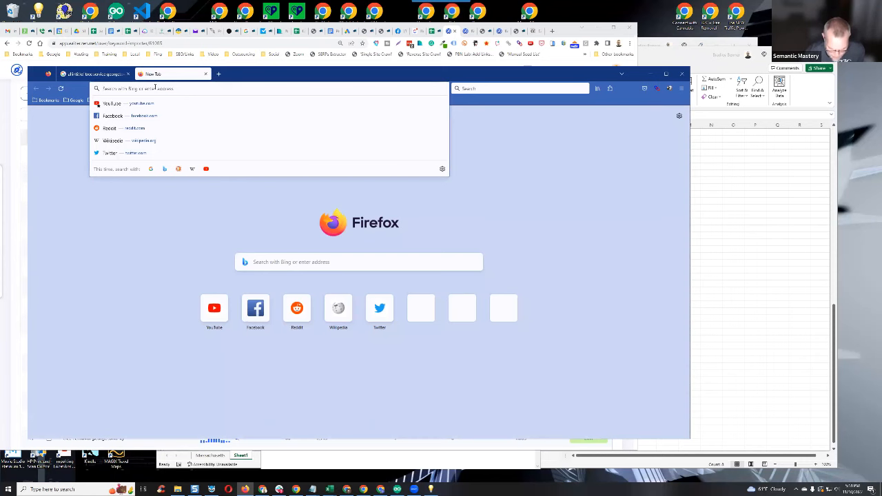
type("writer")
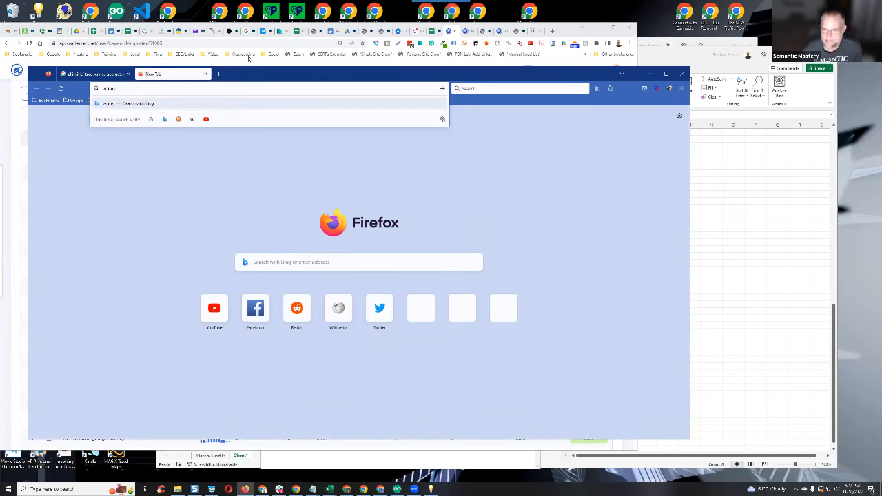
Return to Notepad and copy both the WriterZen and Live Rank Sniper links again.
left_click(312, 489)
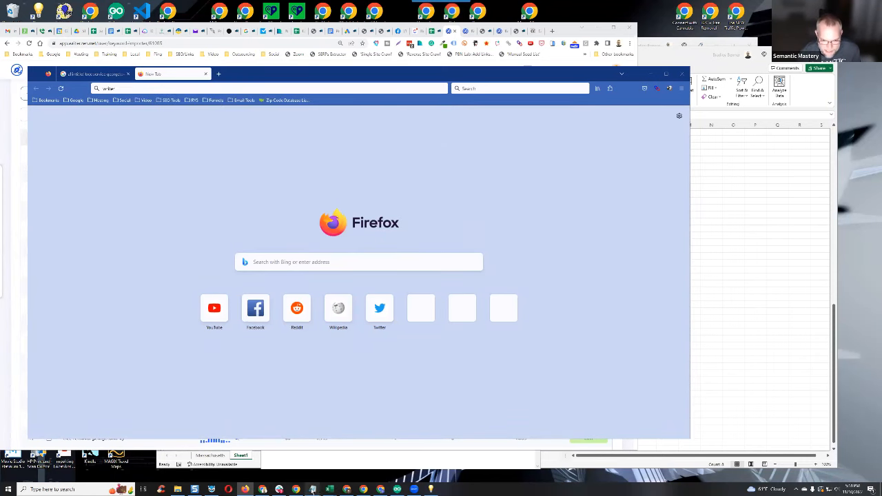
left_click(493, 458)
left_click_drag(263, 339, 417, 349)
right_click(417, 349)
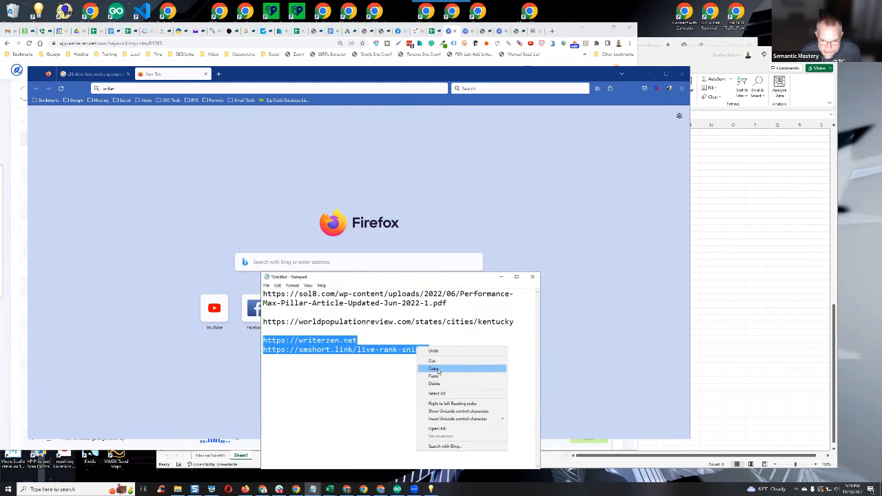
left_click(434, 370)
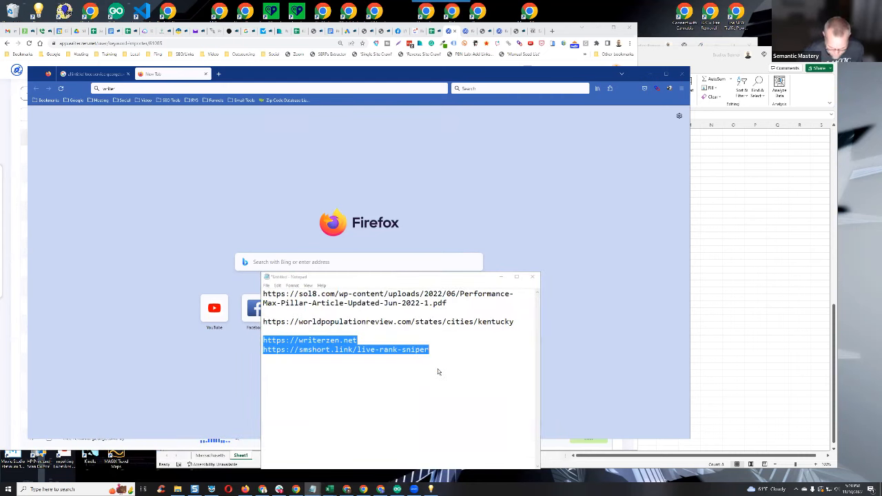
left_click(411, 349)
left_click_drag(264, 340, 369, 338)
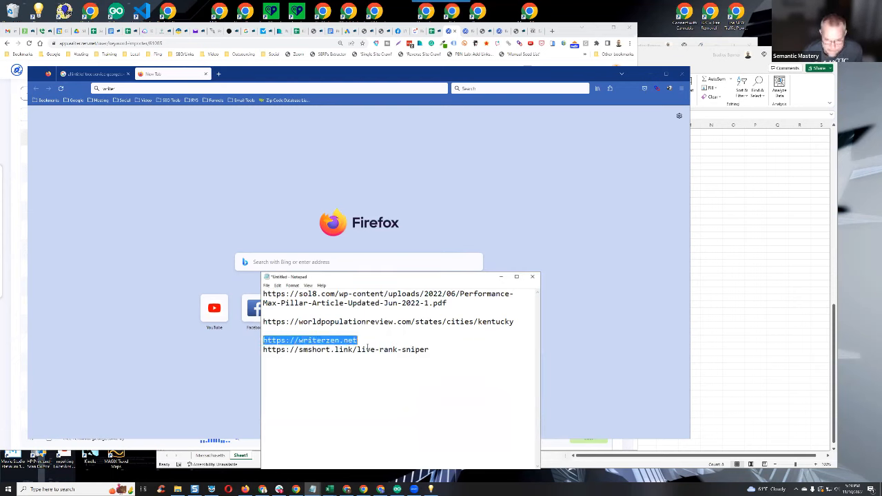
left_click(429, 440)
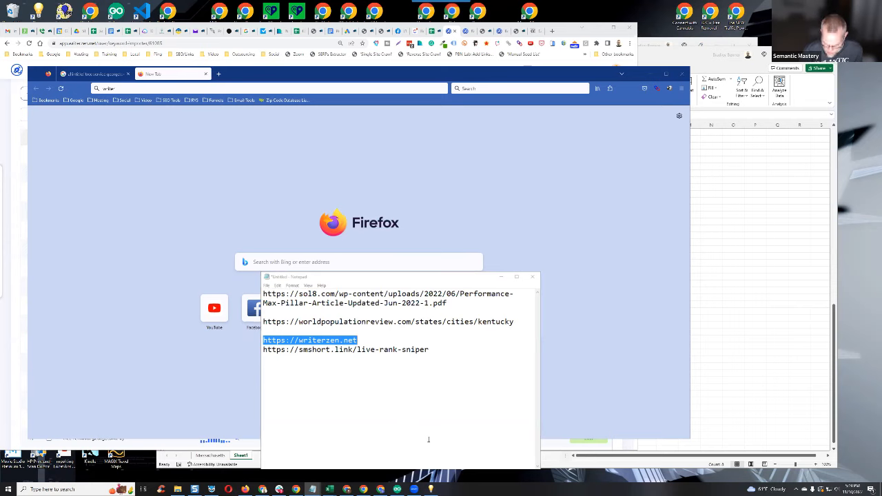
left_click(203, 89)
key("ctrl+a")
key("ctrl+v")
key("Return")
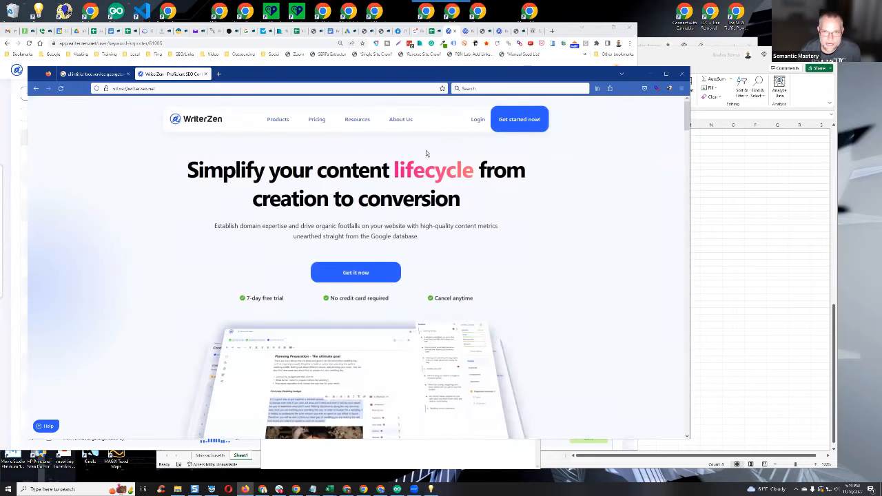
Open WriterZen's pricing page and review the yearly plan comparison, highlighting the Advanced plan's price.
left_click(315, 122)
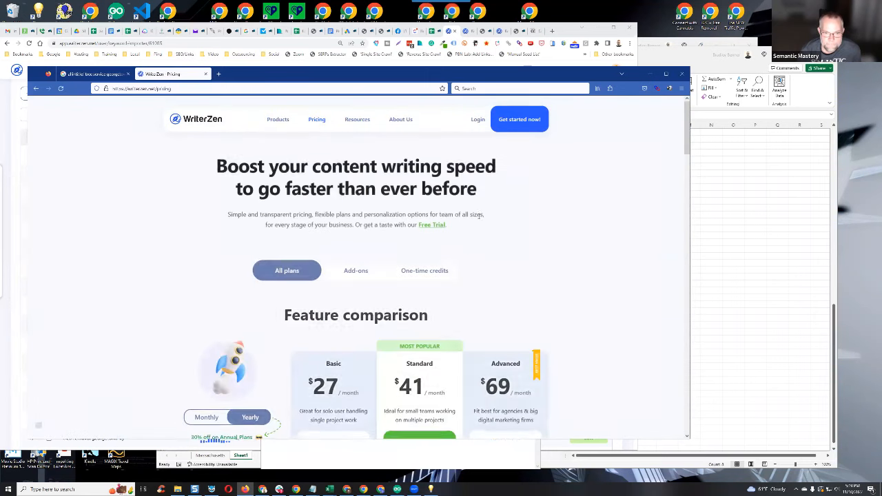
scroll(559, 219, "down", 3)
scroll(559, 219, "down", 1)
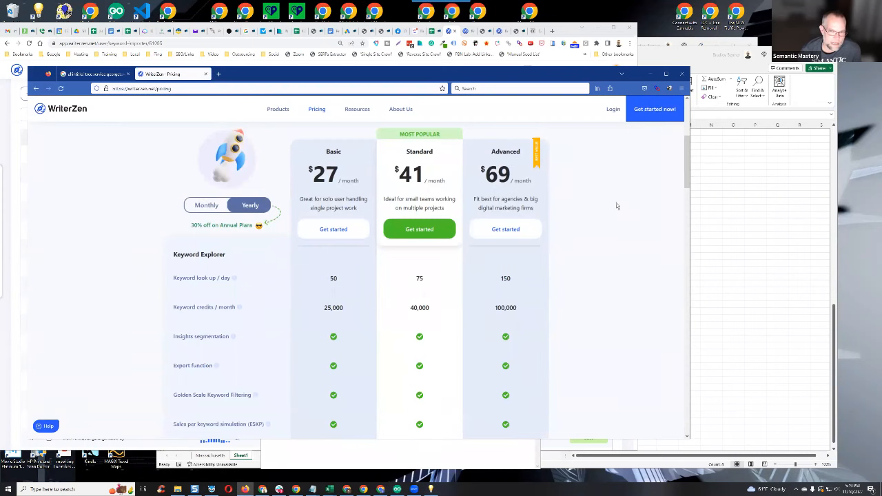
scroll(607, 207, "down", 1)
scroll(608, 209, "up", 2)
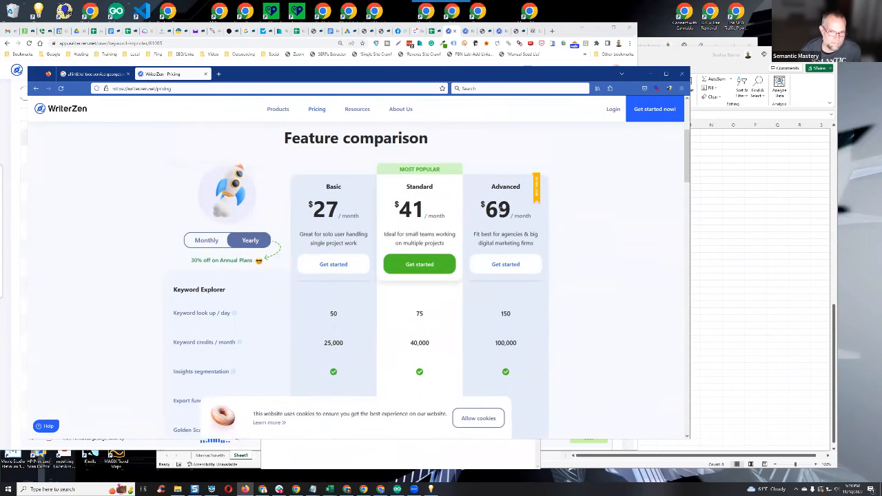
double_click(510, 210)
scroll(561, 230, "down", 3)
scroll(551, 230, "up", 1)
scroll(551, 224, "up", 1)
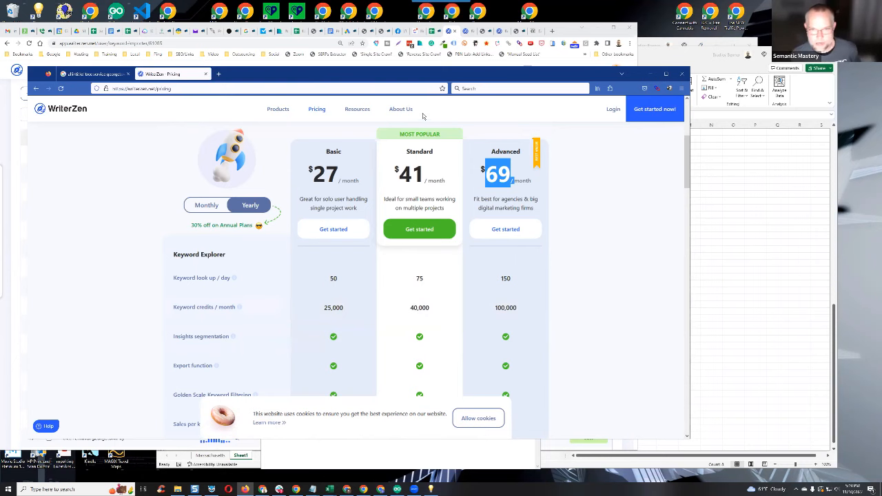
Highlight the Standard plan's monthly keyword credits, check the feature comparison, and switch the plan pricing to Monthly.
left_click_drag(374, 312, 432, 309)
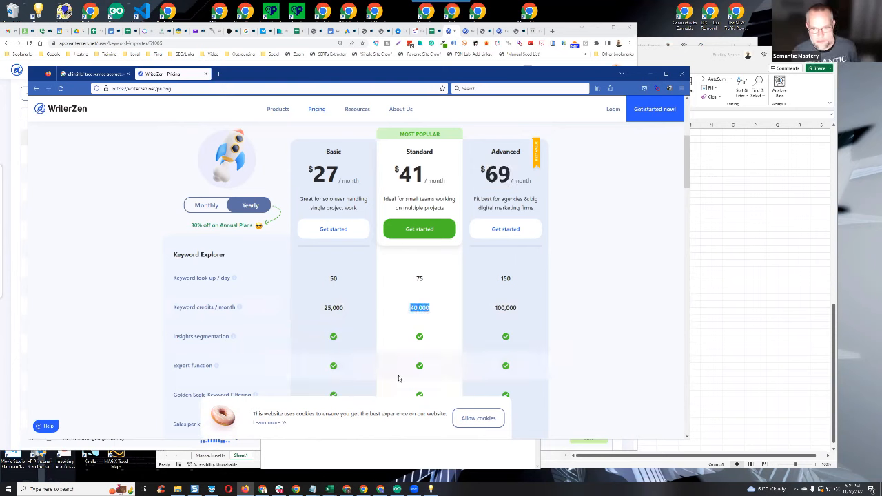
left_click(577, 306)
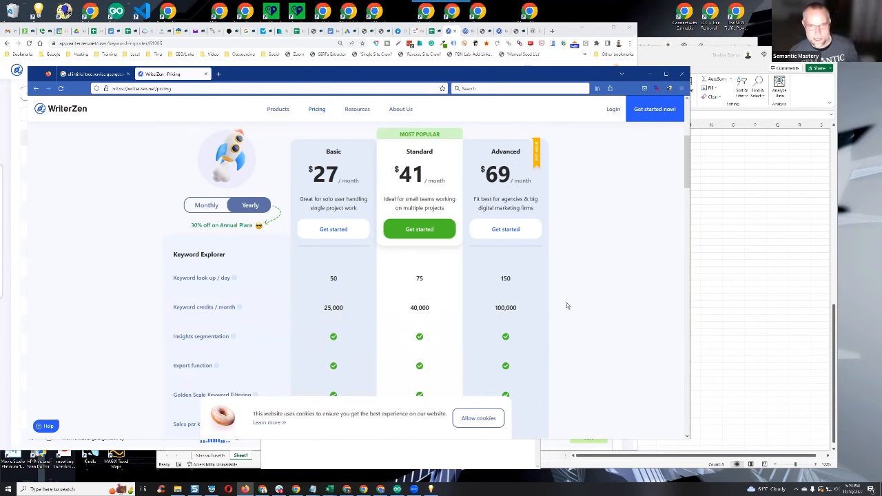
scroll(562, 291, "down", 5)
scroll(562, 291, "up", 8)
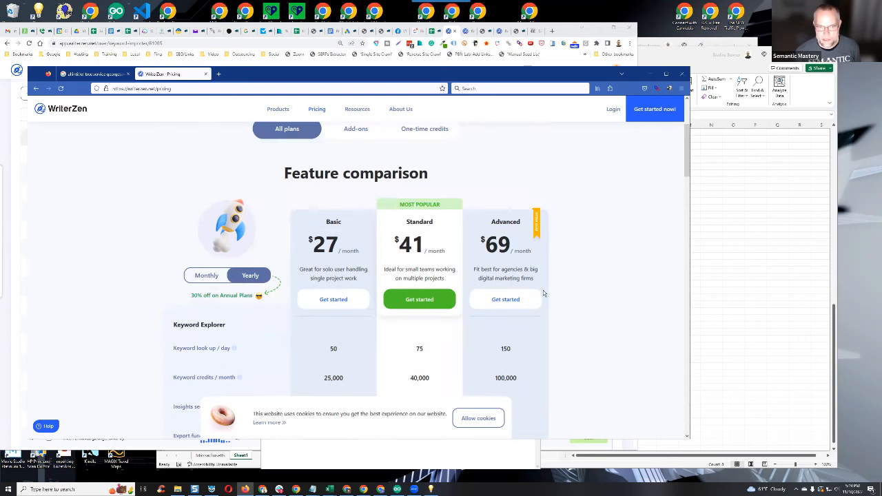
left_click(214, 278)
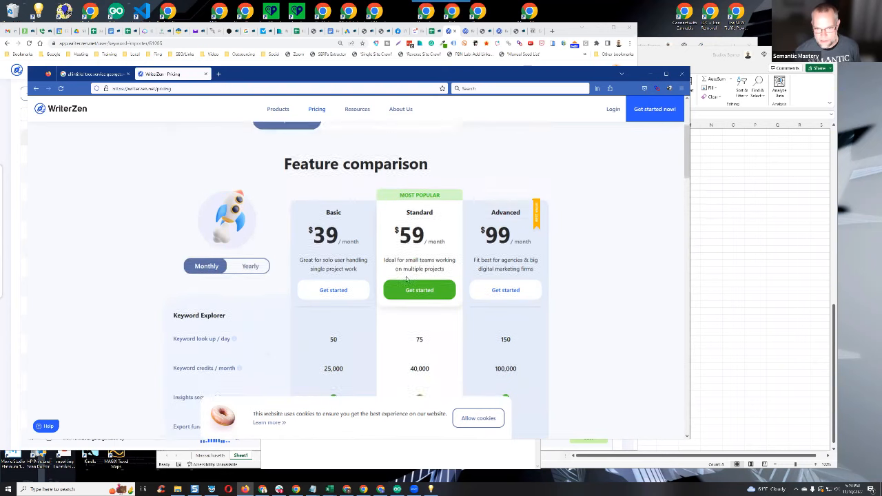
scroll(445, 269, "up", 3)
scroll(589, 307, "down", 2)
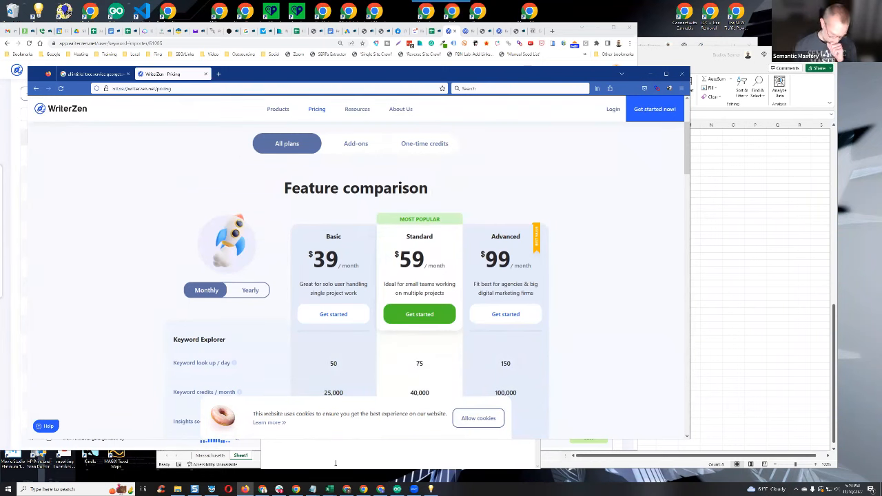
Bring back the Notepad note with the tool links, highlight the smshort.link/live-rank-sniper link, and reposition the note over the pricing page.
mouse_move(313, 490)
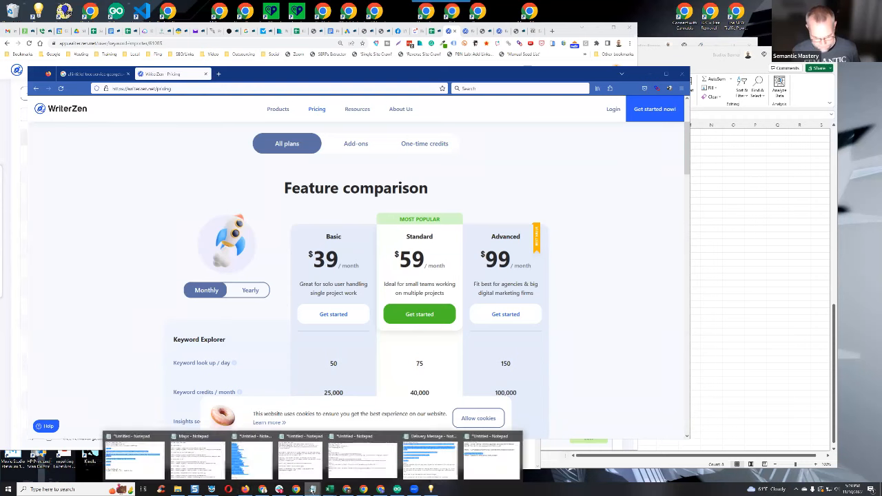
left_click(491, 457)
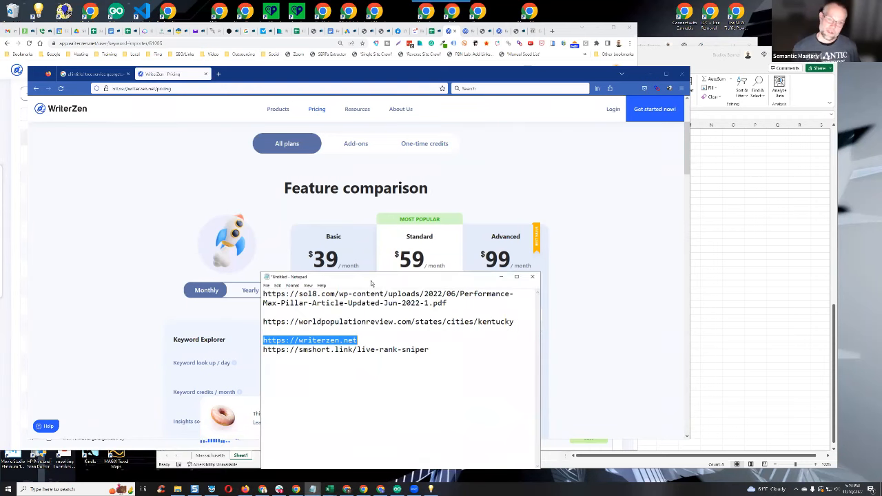
left_click_drag(371, 281, 289, 129)
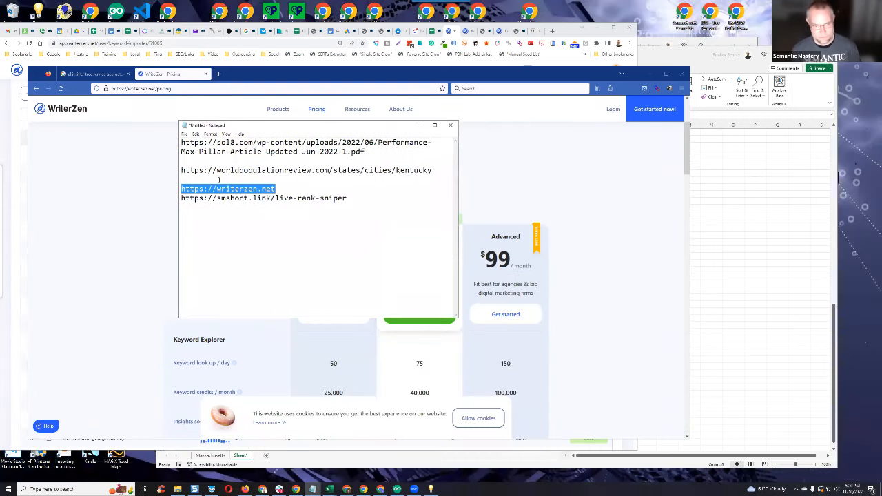
left_click_drag(182, 198, 364, 196)
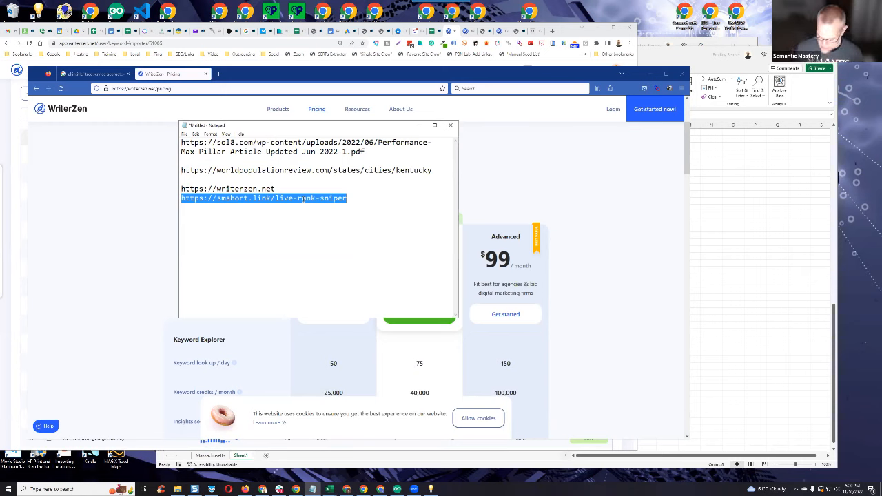
left_click(364, 259)
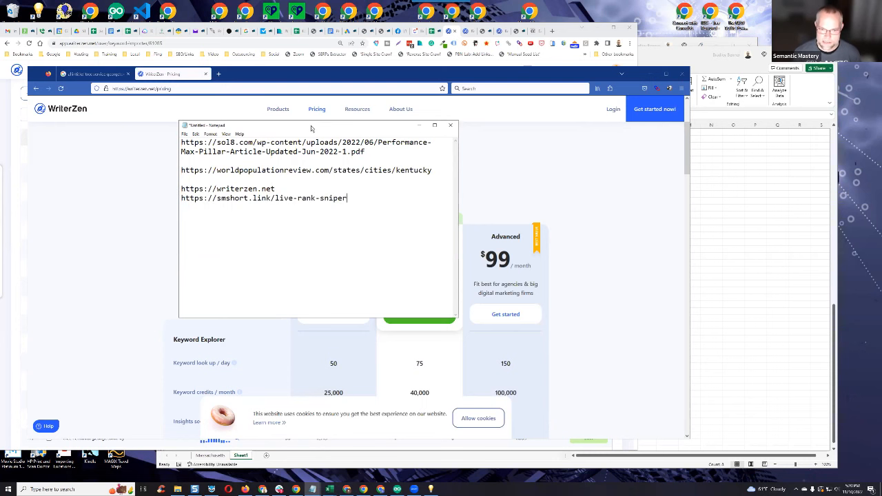
left_click_drag(311, 126, 675, 170)
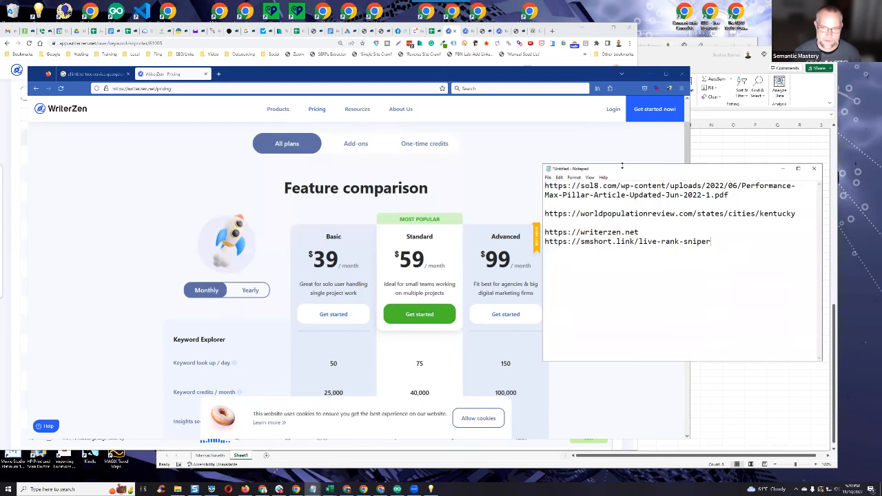
left_click_drag(622, 170, 402, 109)
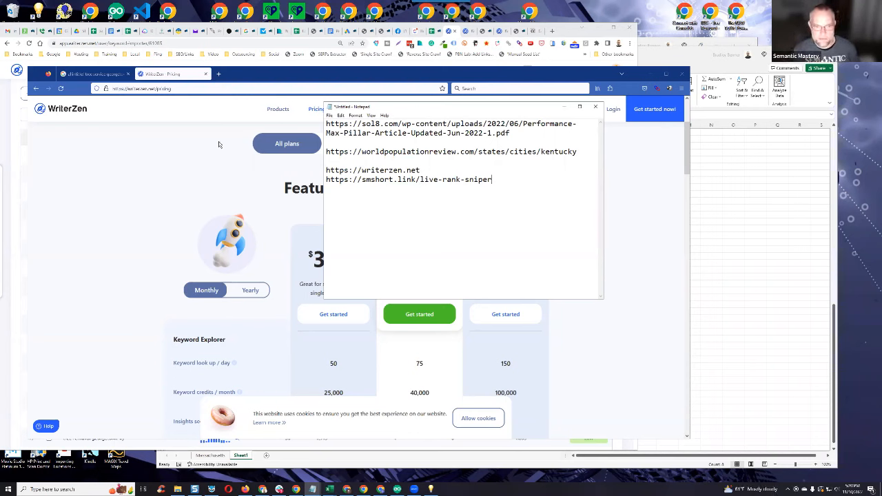
Return to the WriterZen pricing page and examine the monthly plan prices, Keyword Explorer limits and Content Creator features.
left_click(138, 179)
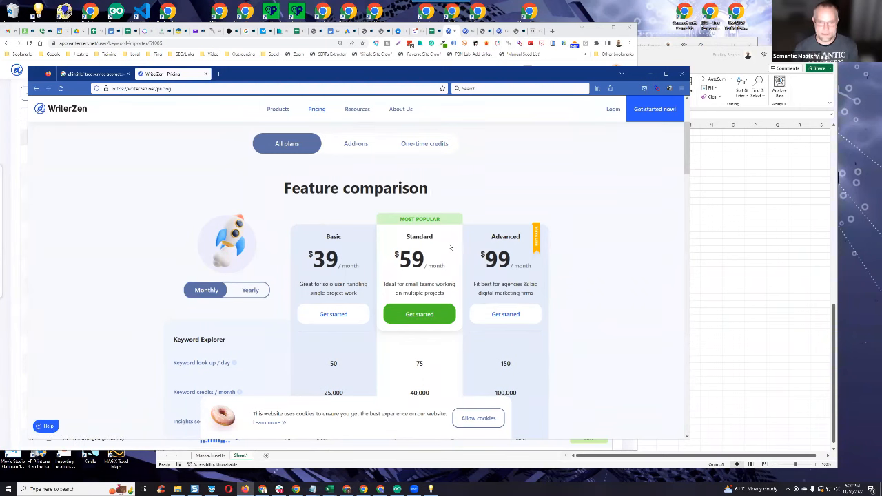
scroll(582, 306, "down", 1)
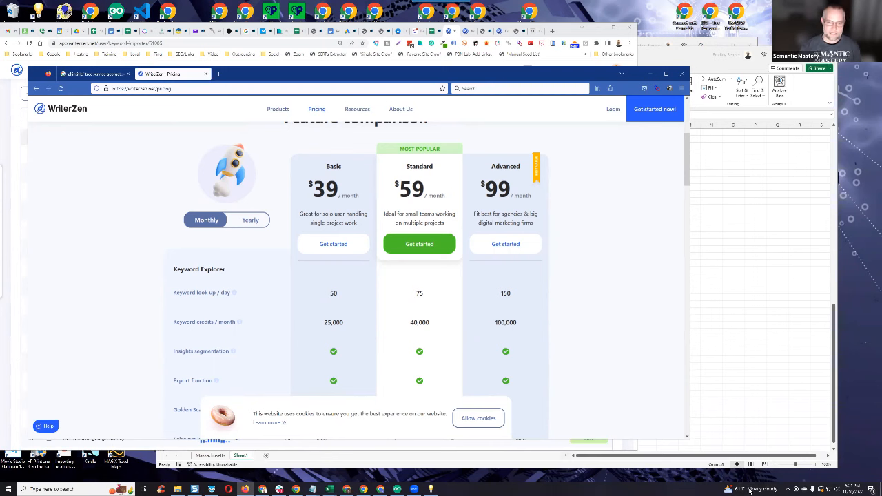
scroll(564, 295, "down", 5)
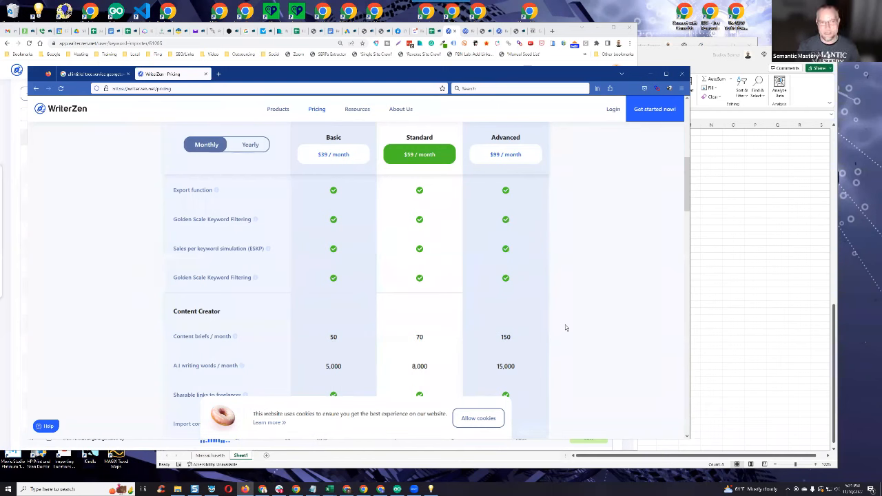
scroll(576, 323, "up", 5)
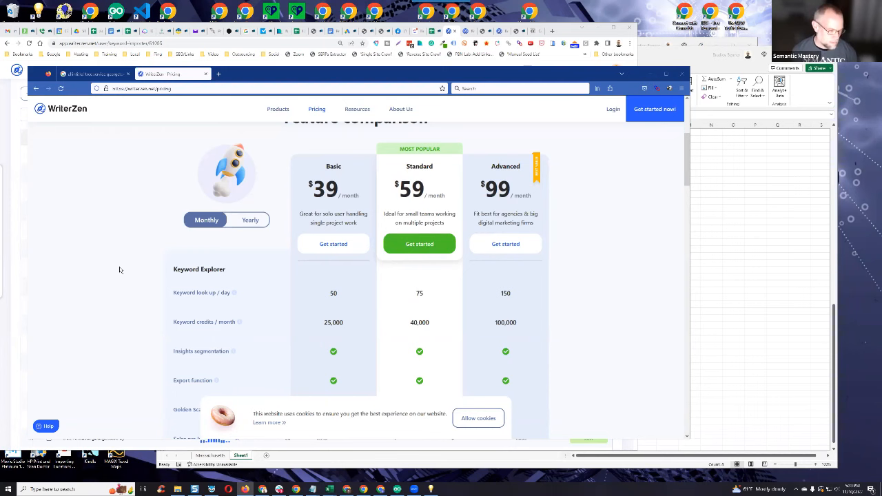
scroll(118, 269, "down", 2)
scroll(121, 270, "up", 3)
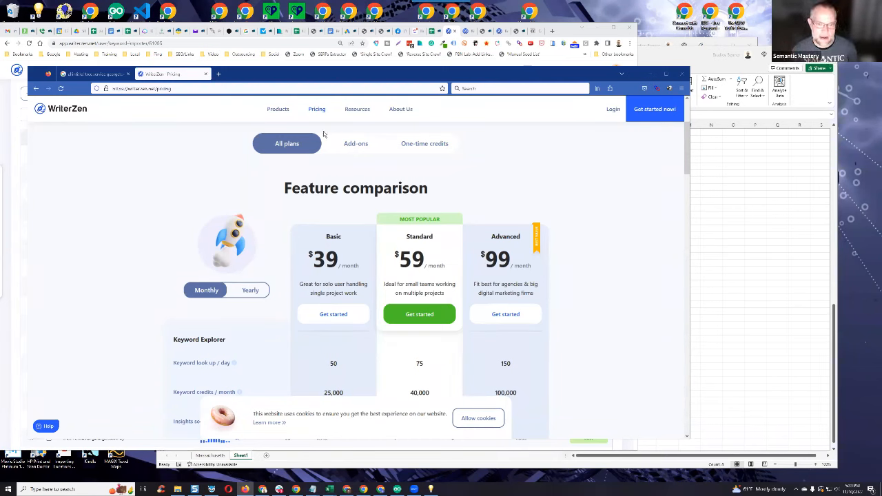
scroll(587, 280, "down", 2)
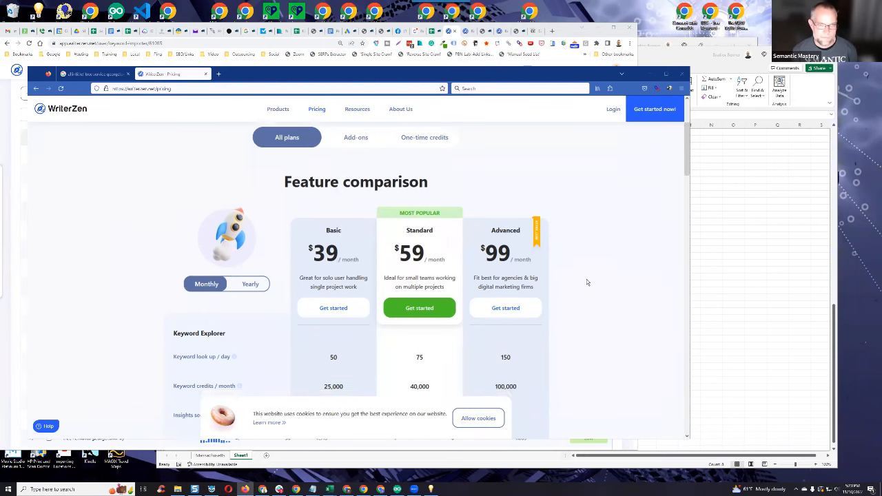
scroll(586, 279, "up", 3)
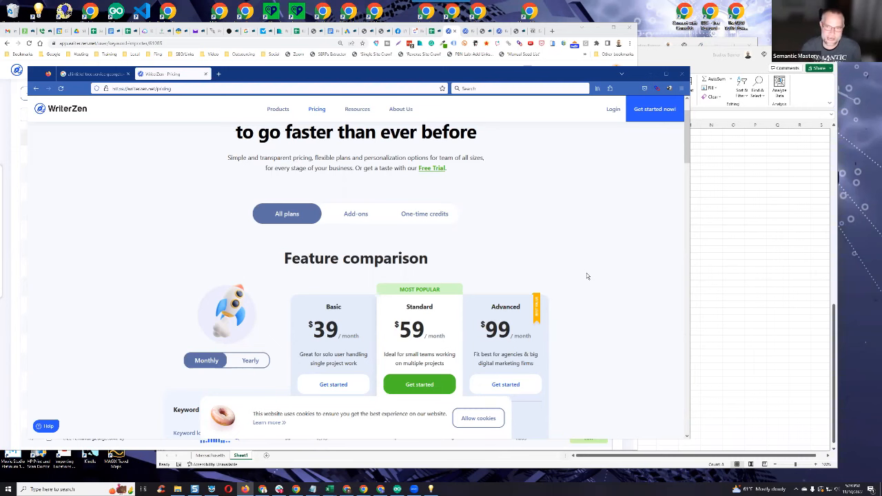
Switch to Chrome and open wikipedia.org in a new tab.
left_click(501, 31)
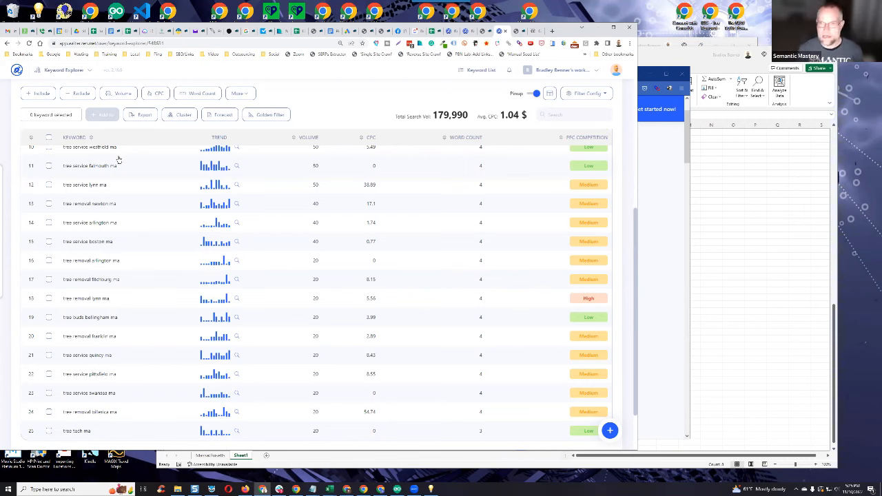
left_click(552, 31)
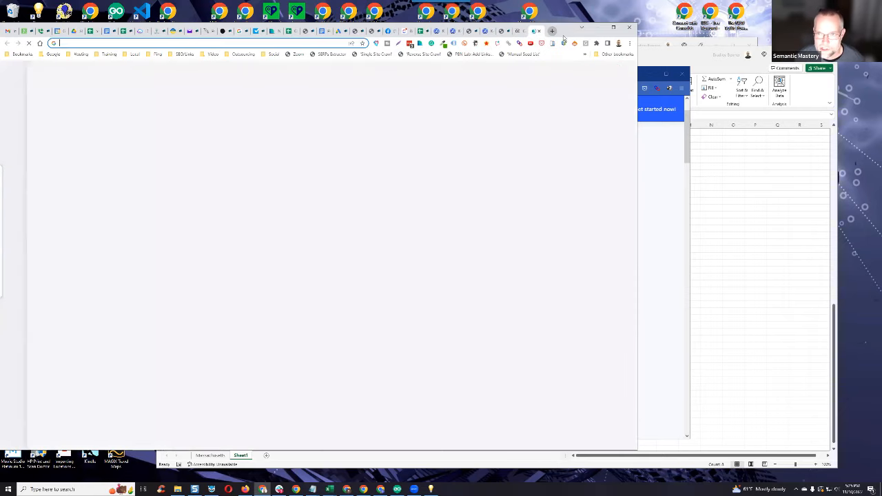
left_click(277, 44)
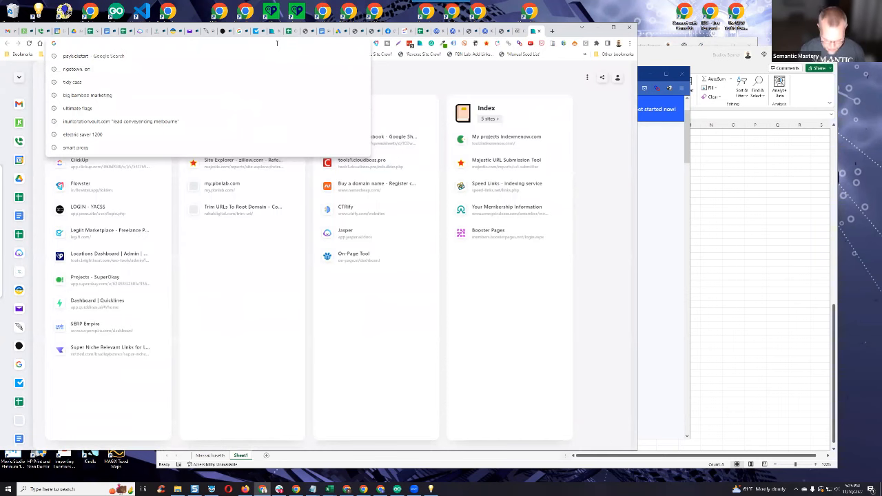
type("wiki")
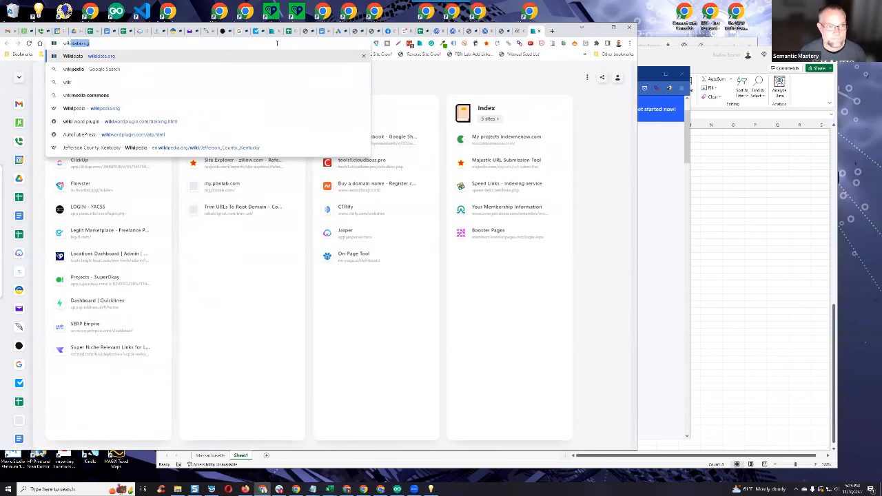
type("pedi")
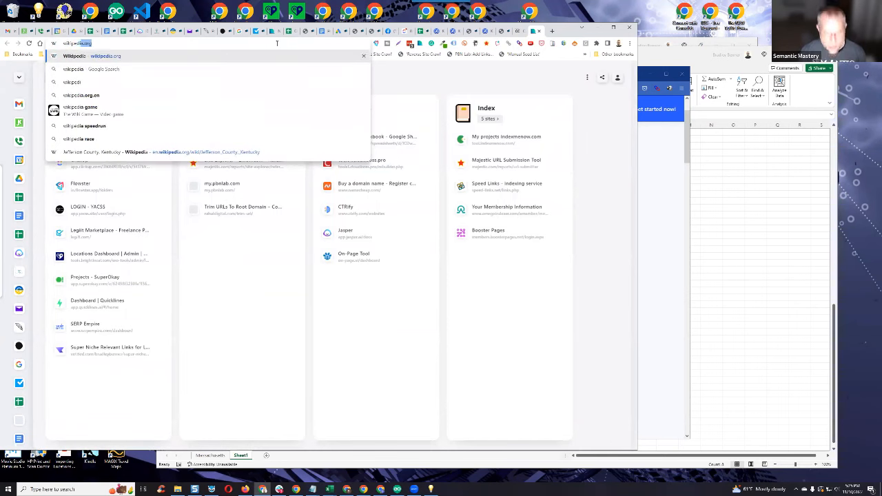
key("Return")
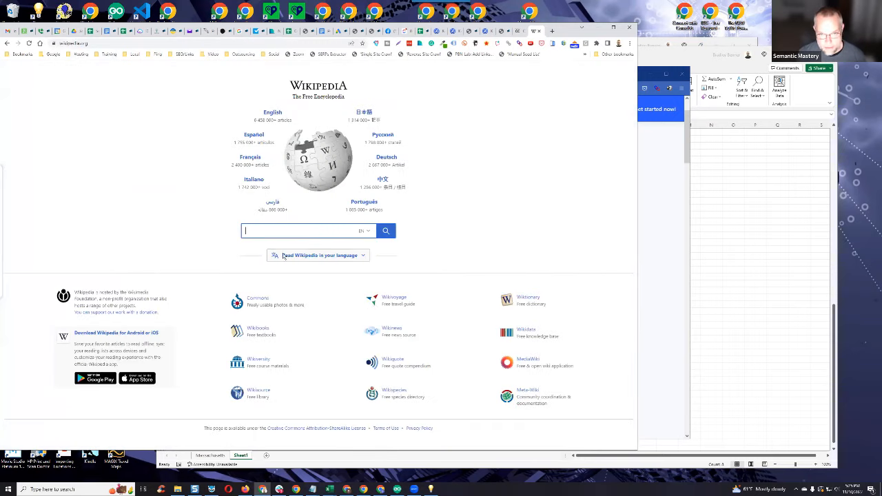
Search Wikipedia for "jefferson county ky" and open the Jefferson County, Kentucky article.
type("jefferson")
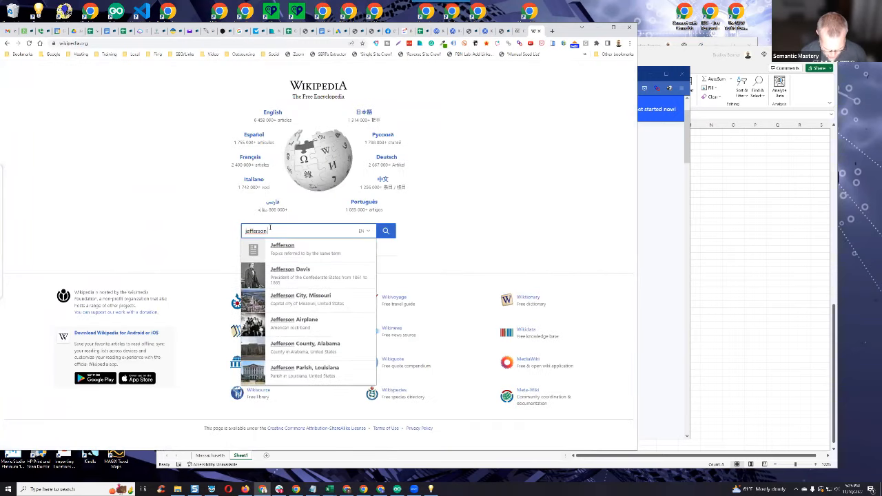
type(" county ky")
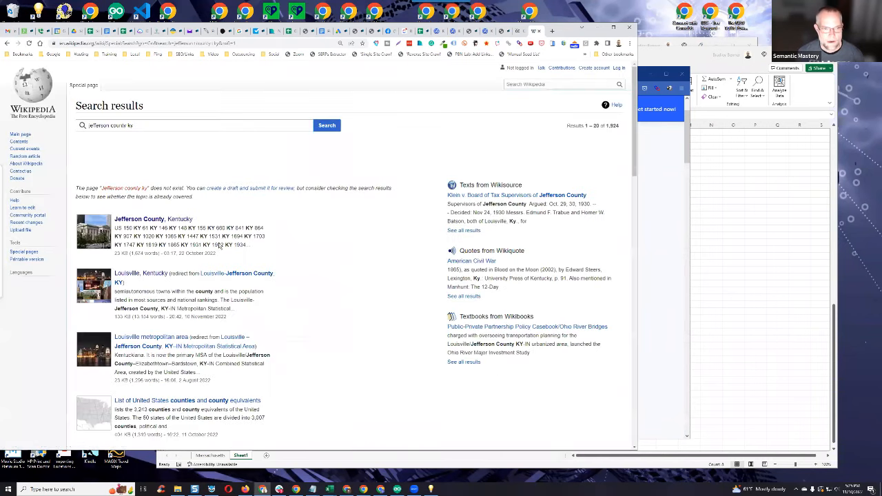
left_click(185, 220)
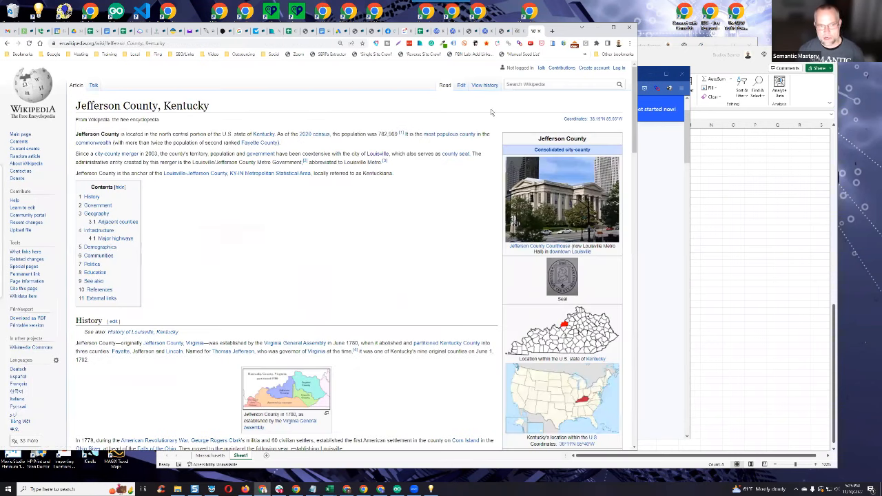
Go to the Communities section of the Jefferson County article and select the whole list of communities.
left_click_drag(565, 35, 575, 34)
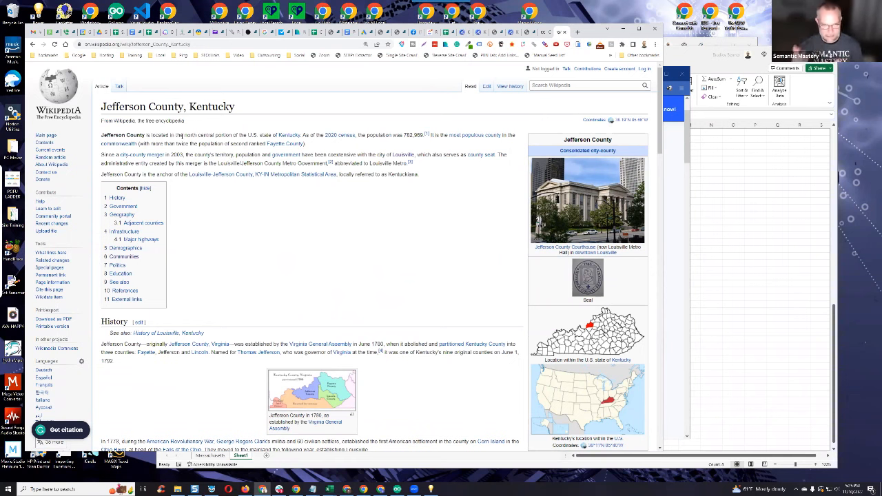
scroll(193, 299, "down", 2)
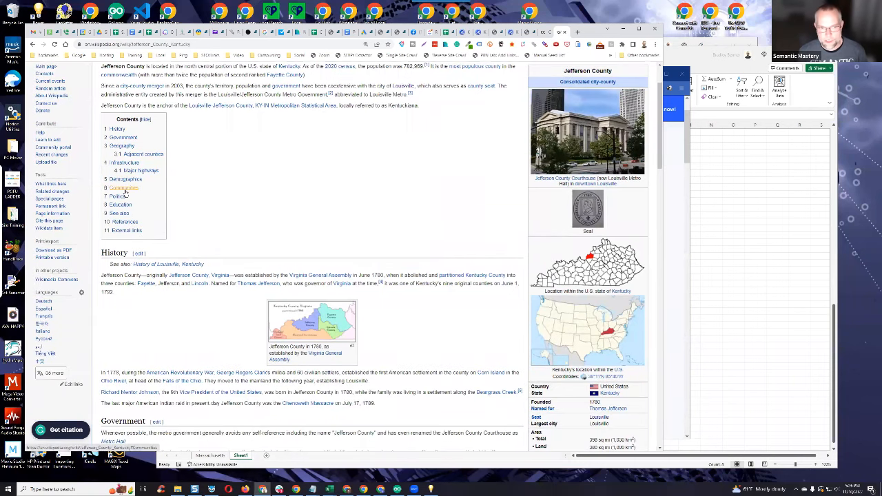
left_click(124, 188)
scroll(207, 290, "up", 1)
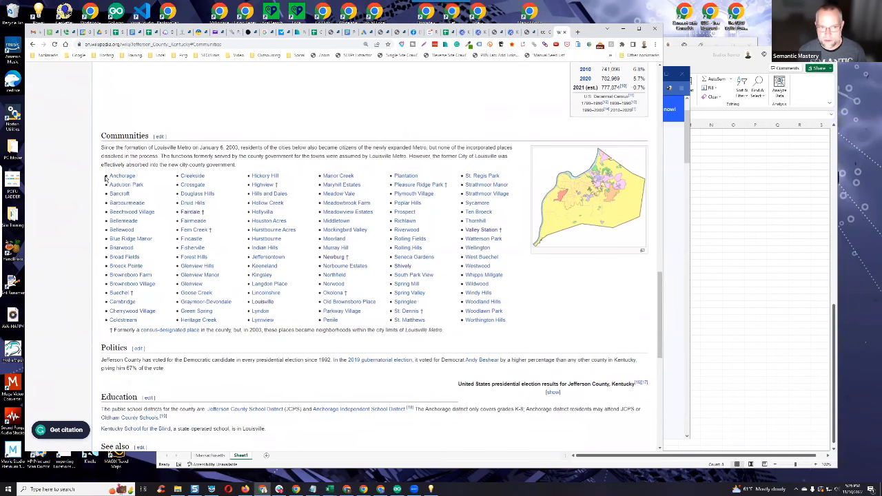
left_click_drag(102, 178, 372, 338)
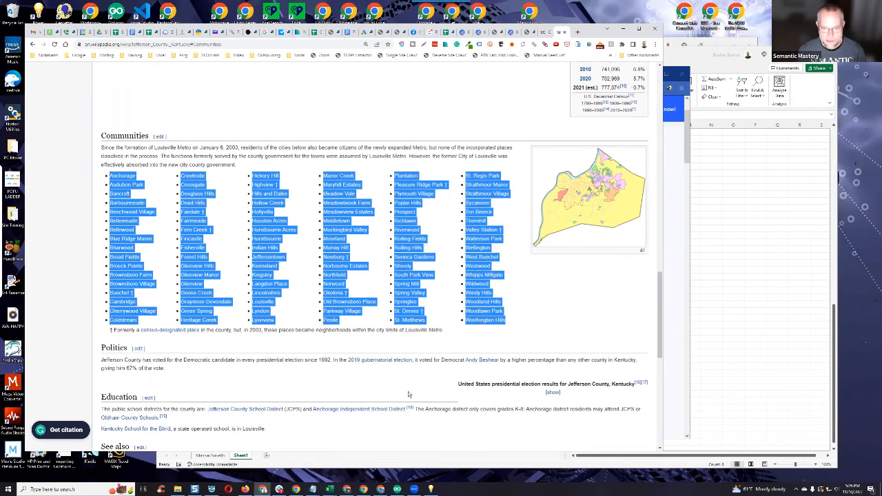
Switch to the Kentucky workbook in Excel, place it beside the community list to view its tree service keywords, and return to the Wikipedia article.
left_click(330, 490)
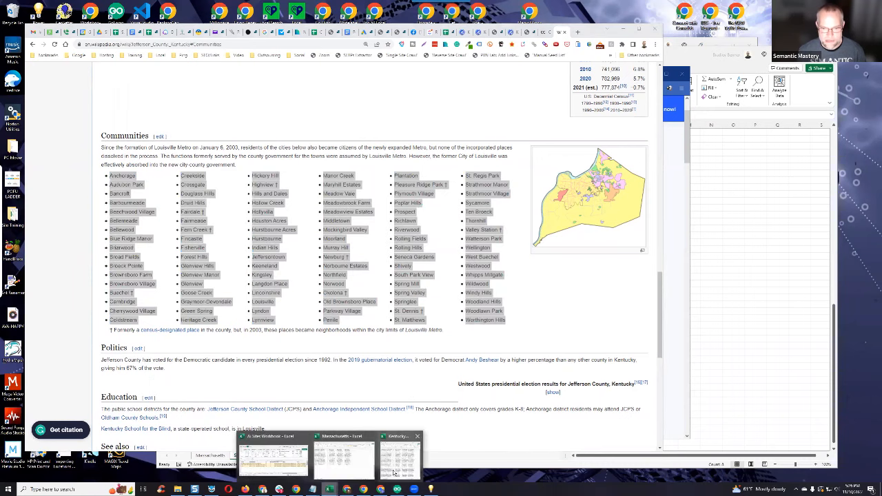
left_click(394, 472)
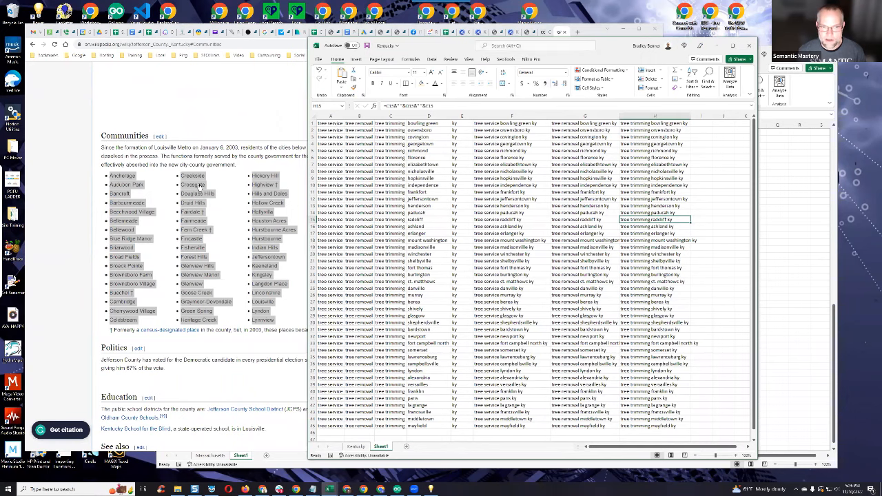
left_click_drag(442, 45, 386, 45)
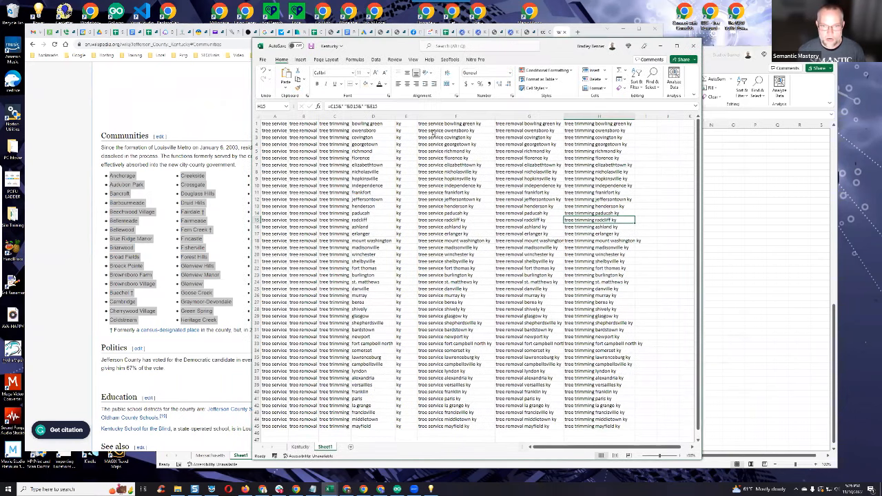
left_click(66, 248)
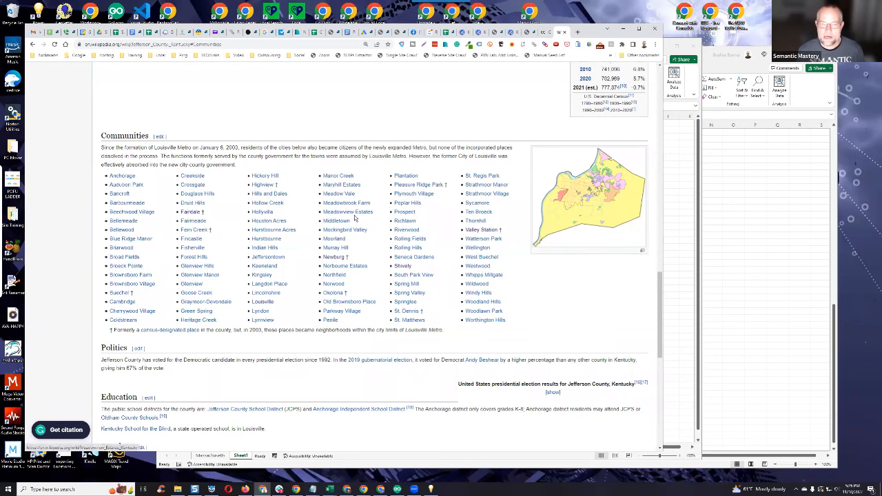
Examine the Communities list and the Demographics section of the Jefferson County article.
scroll(423, 212, "down", 2)
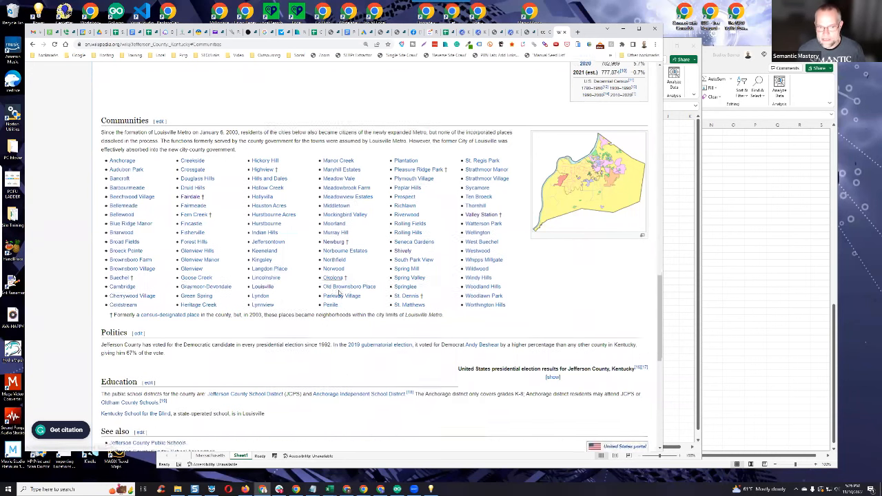
scroll(345, 293, "up", 4)
scroll(345, 294, "down", 3)
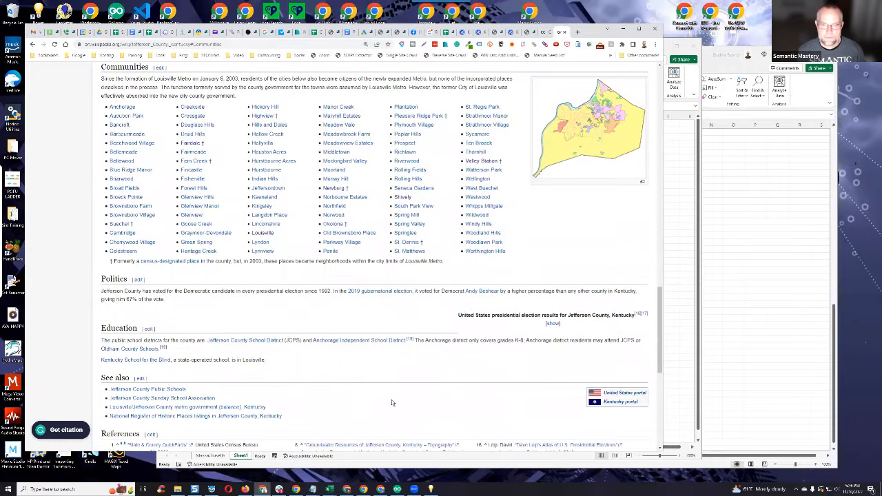
scroll(399, 403, "up", 2)
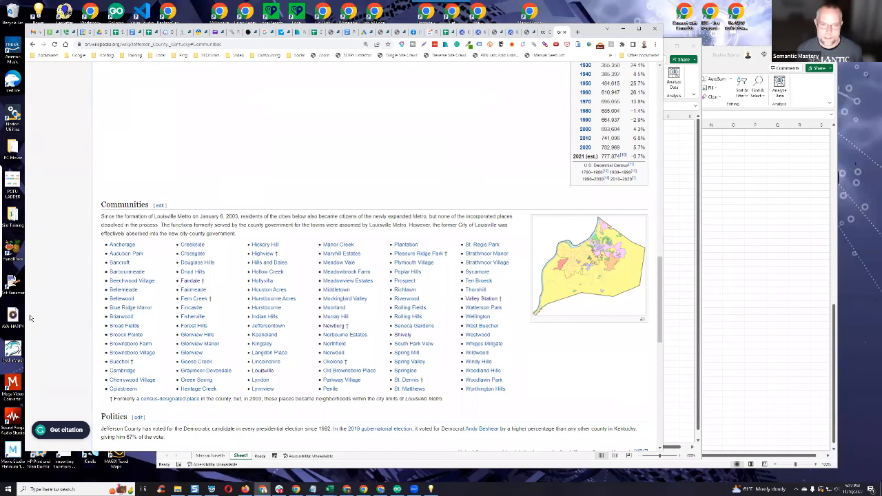
scroll(304, 366, "up", 1)
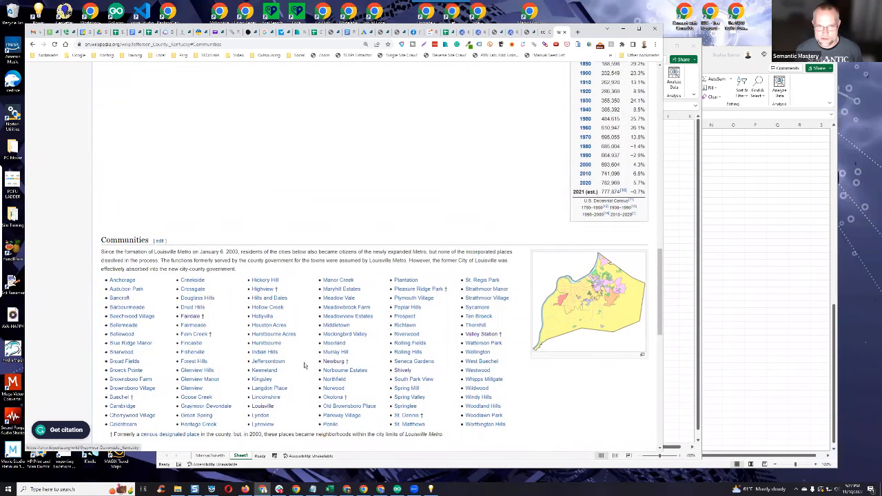
scroll(304, 366, "up", 5)
scroll(334, 350, "down", 2)
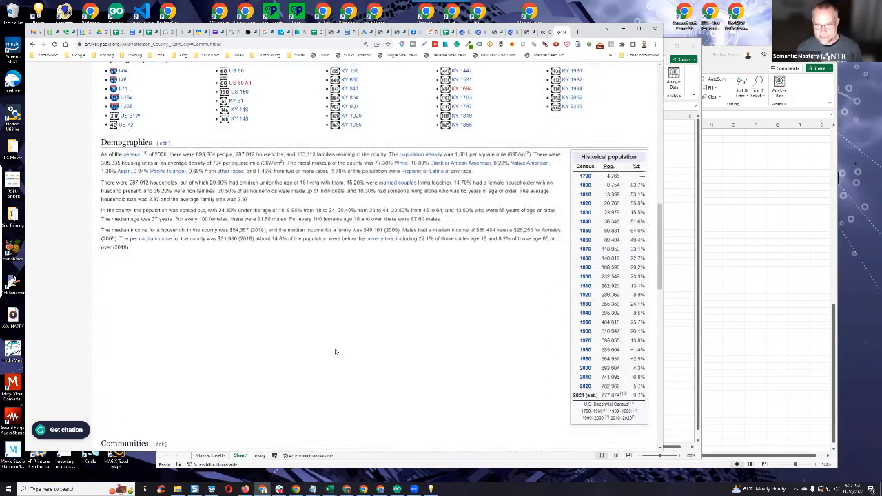
scroll(335, 352, "down", 8)
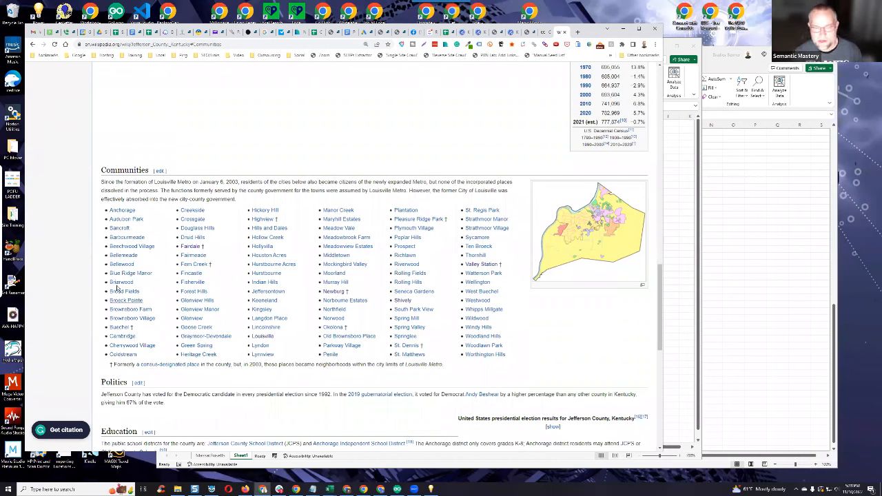
mouse_move(119, 224)
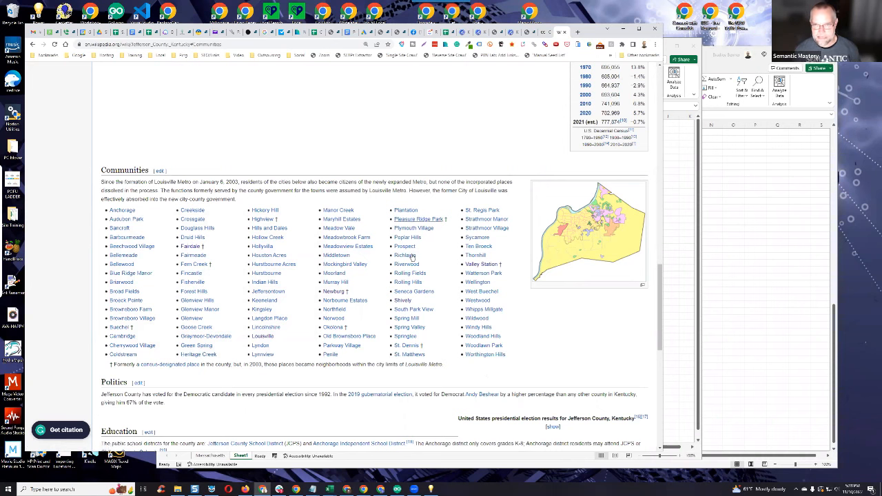
mouse_move(405, 256)
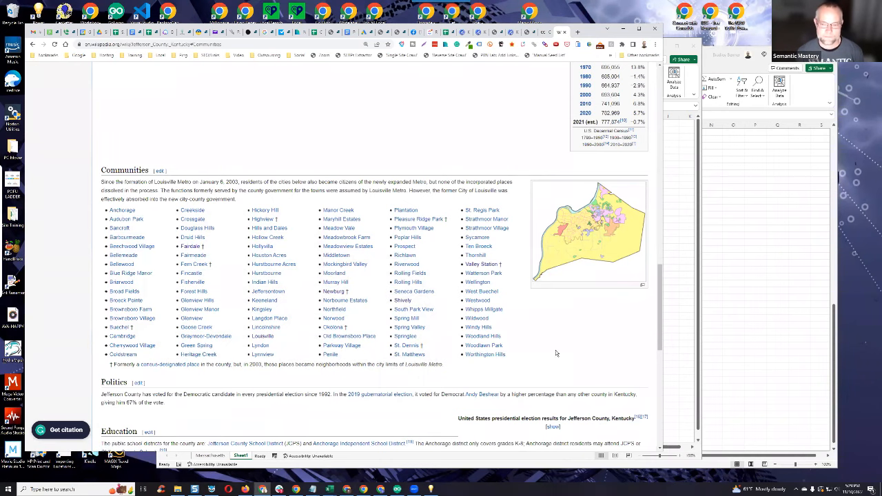
scroll(582, 345, "down", 3)
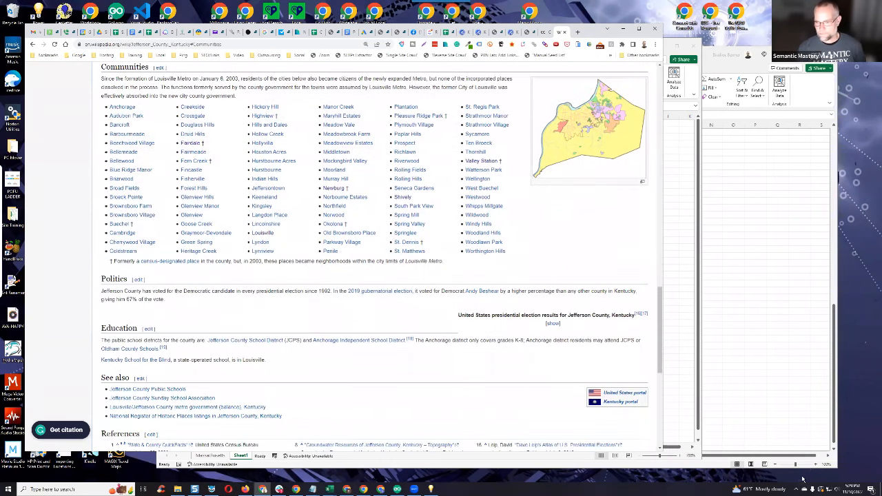